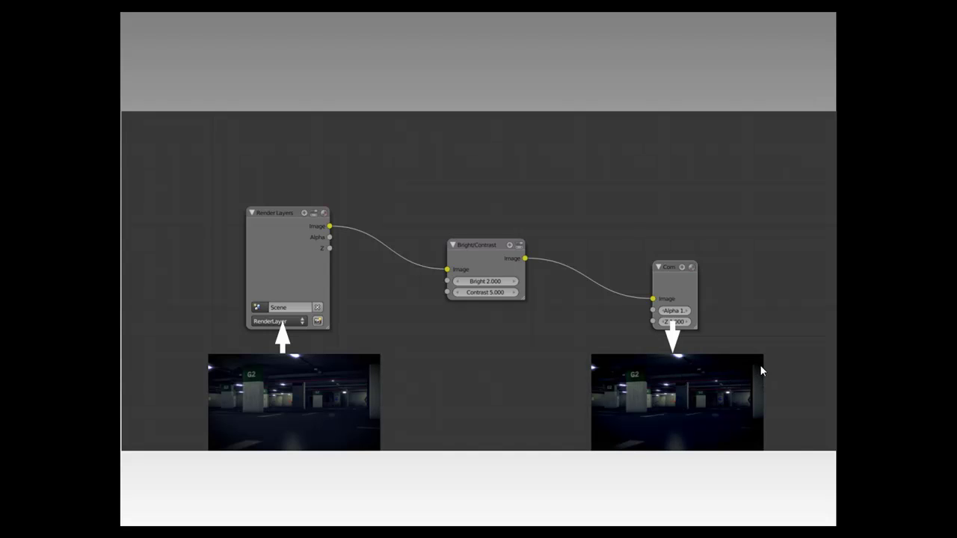
pyautogui.press('Right')
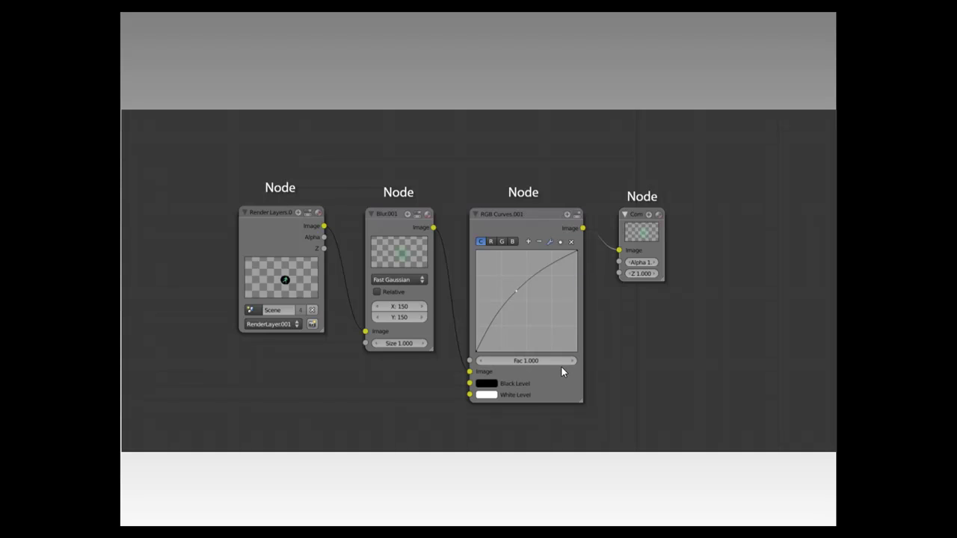
pyautogui.click(546, 388)
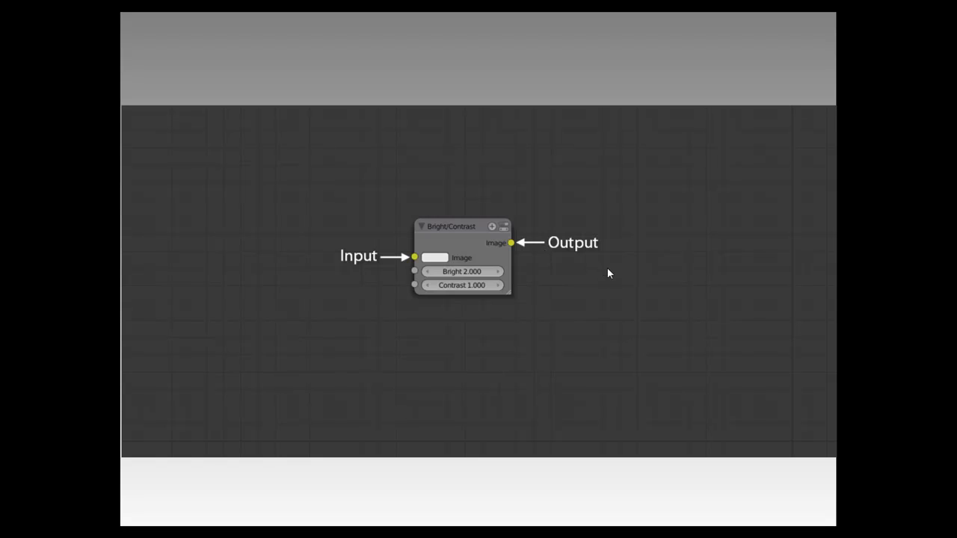
pyautogui.click(502, 293)
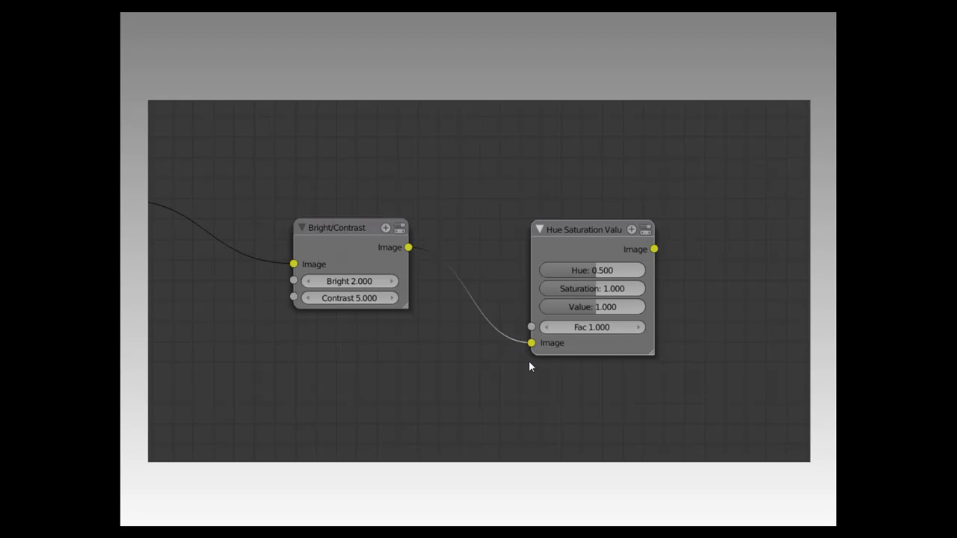
pyautogui.click(700, 264)
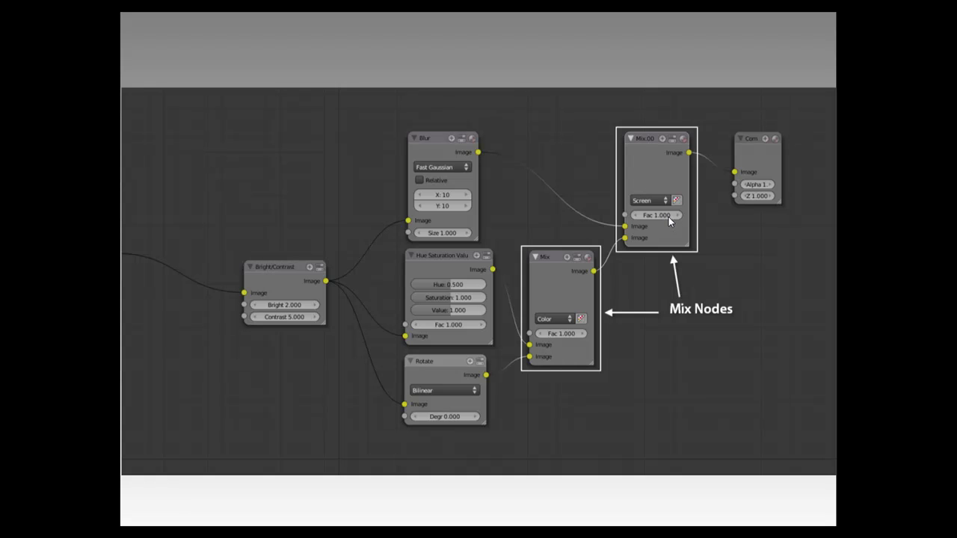
pyautogui.click(726, 229)
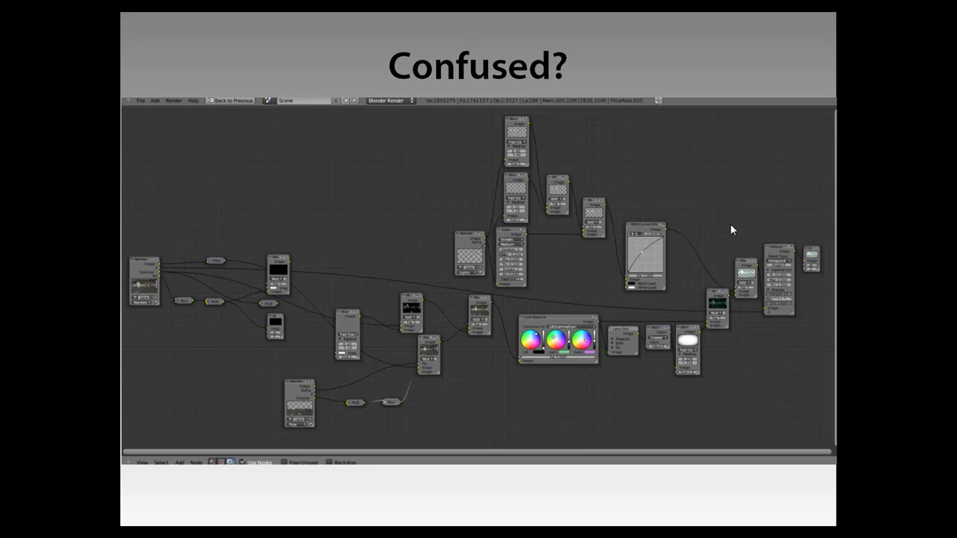
pyautogui.click(703, 148)
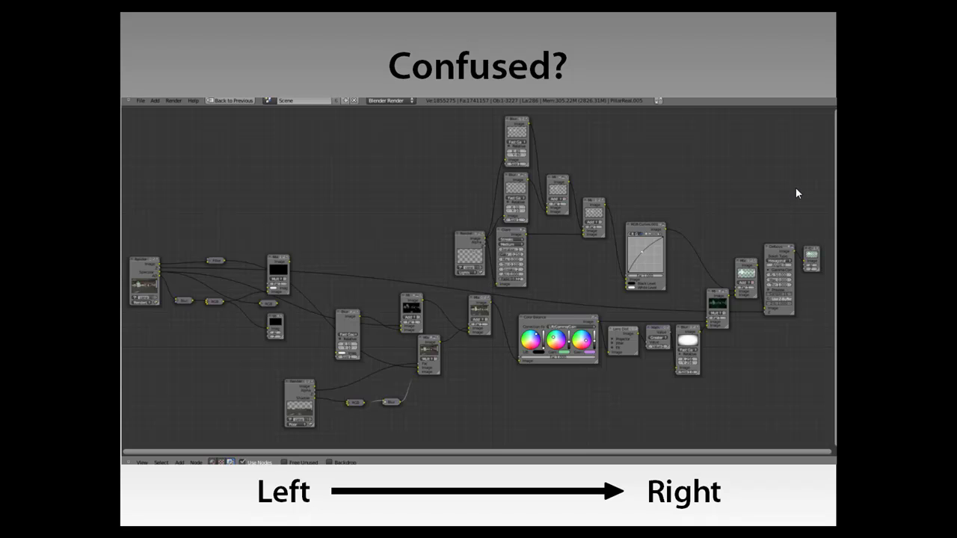
pyautogui.click(774, 162)
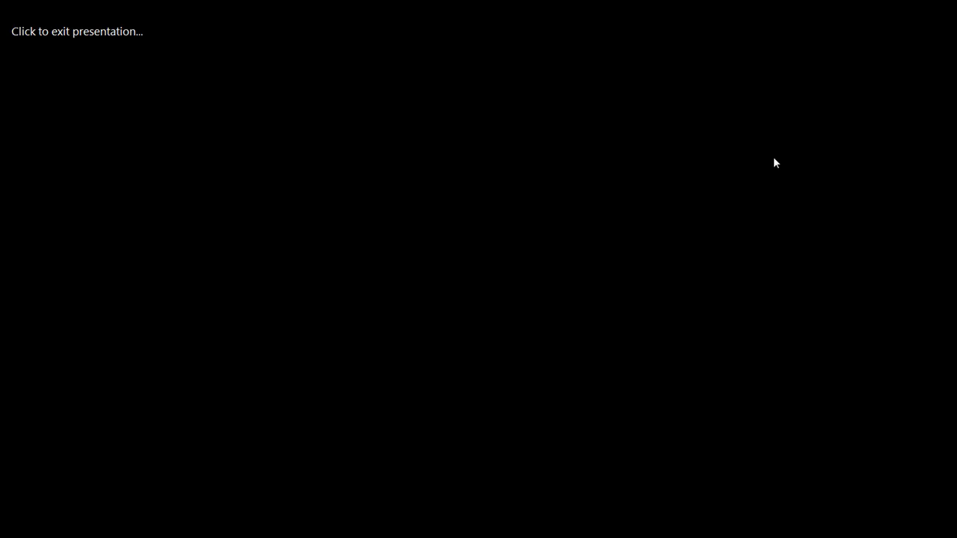
pyautogui.click(774, 162)
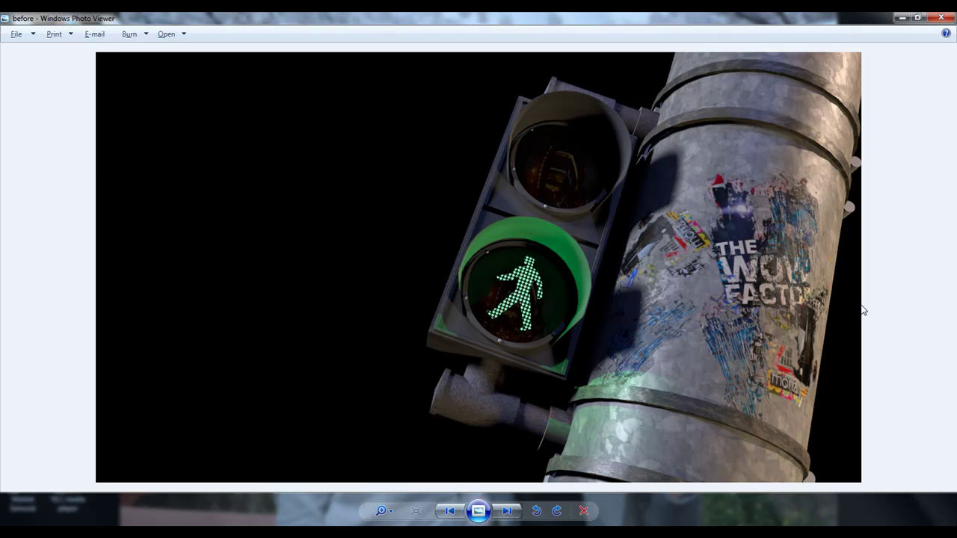
# Step: Compare the before and finished traffic light images in the photo viewer, and switch to Blender
pyautogui.press('Right')
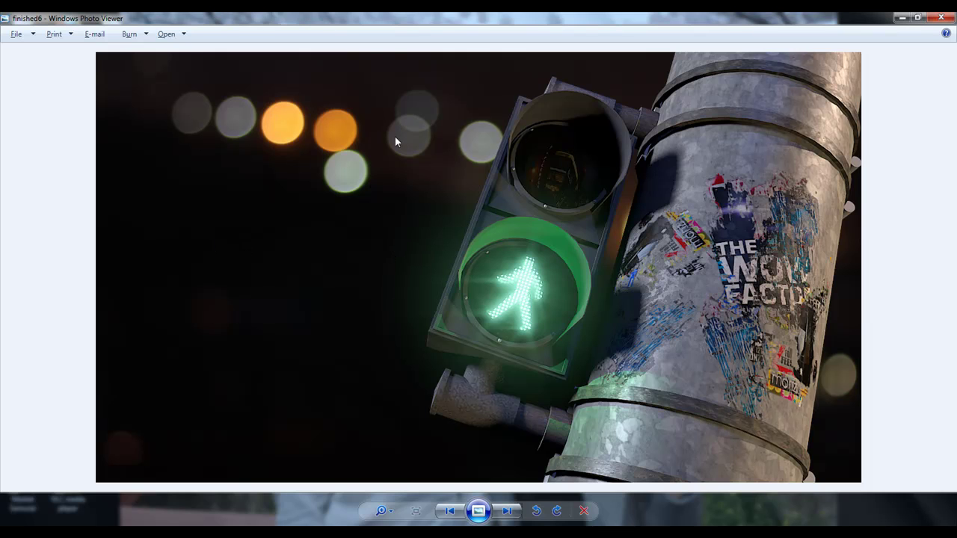
pyautogui.press('Left')
pyautogui.press('Right')
pyautogui.press('Left')
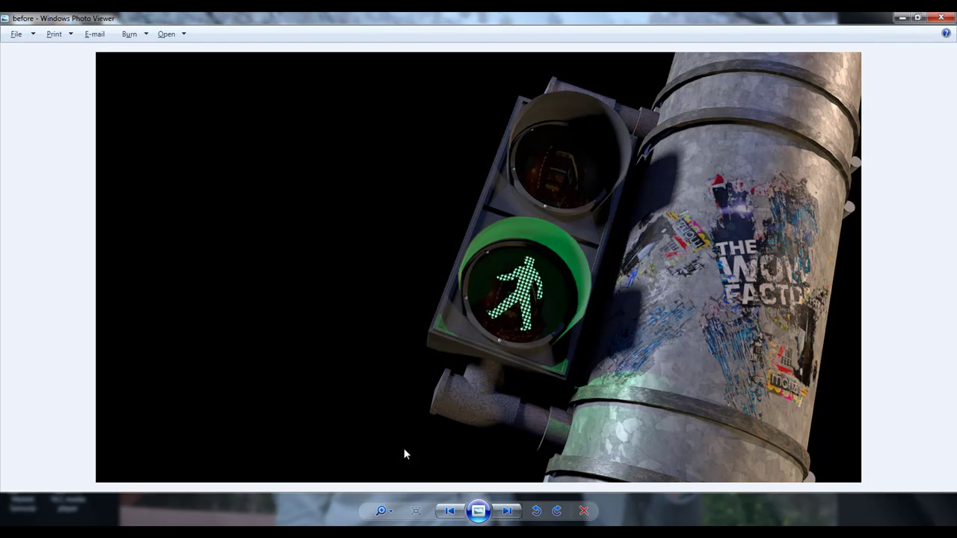
pyautogui.press('Right')
pyautogui.moveTo(215, 517)
pyautogui.click(207, 472)
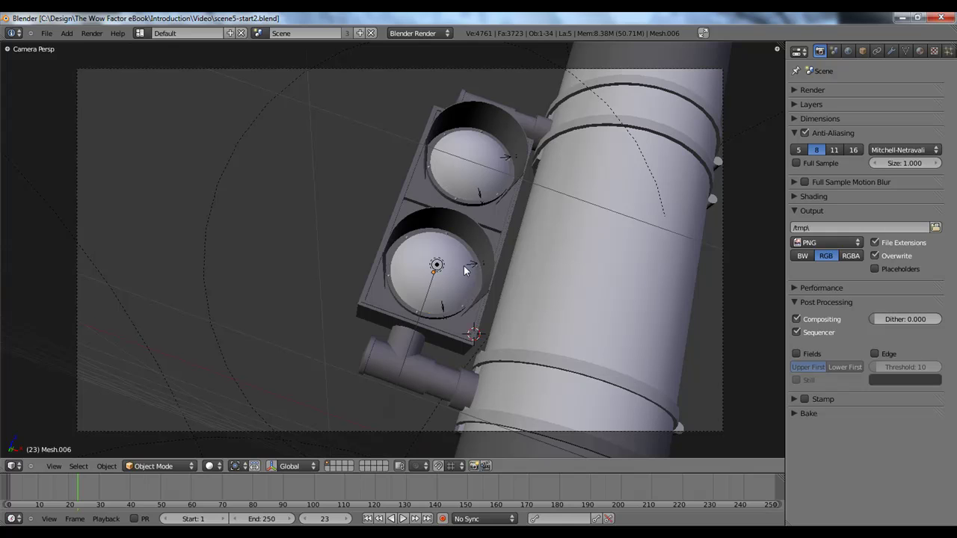
# Step: Move the green man plane to the second scene layer and display the first and second layers together
pyautogui.press('g')
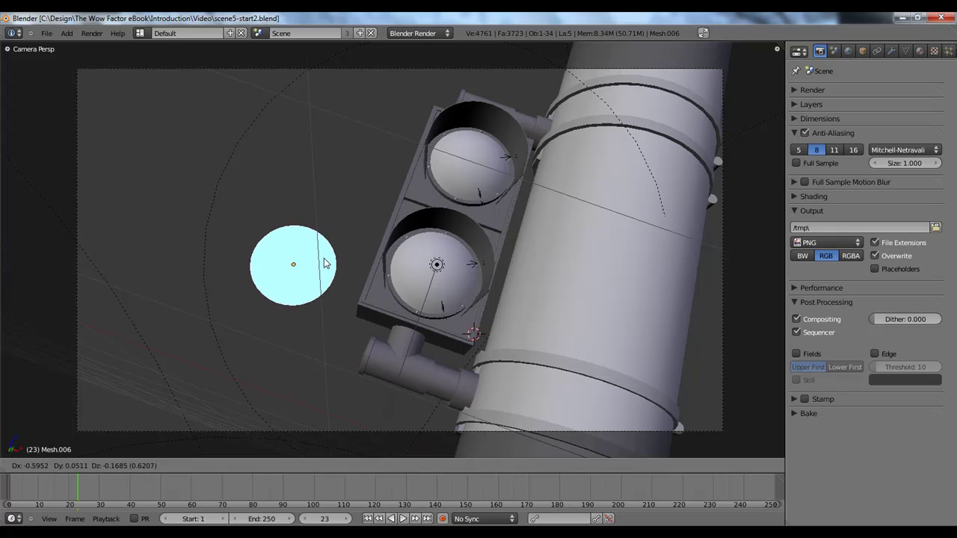
pyautogui.rightClick(326, 262)
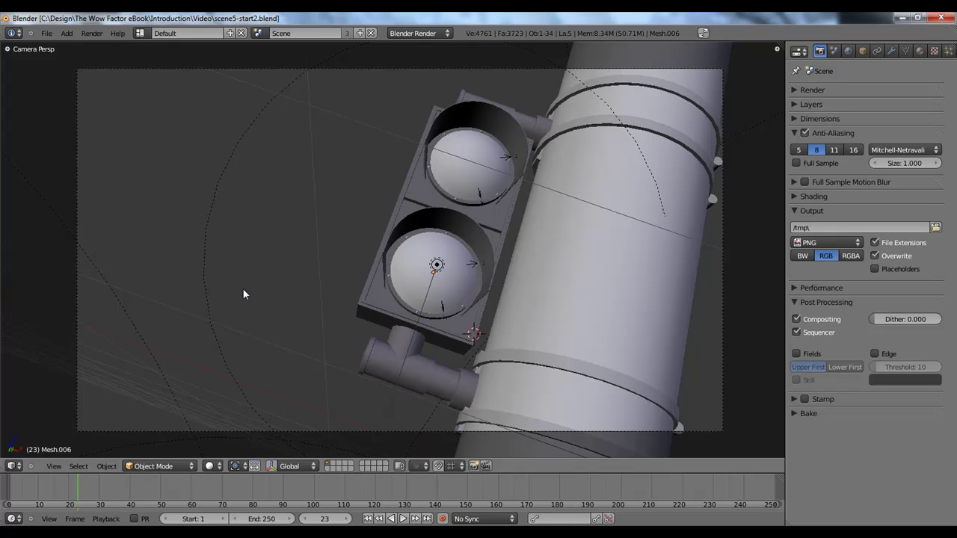
pyautogui.press('m')
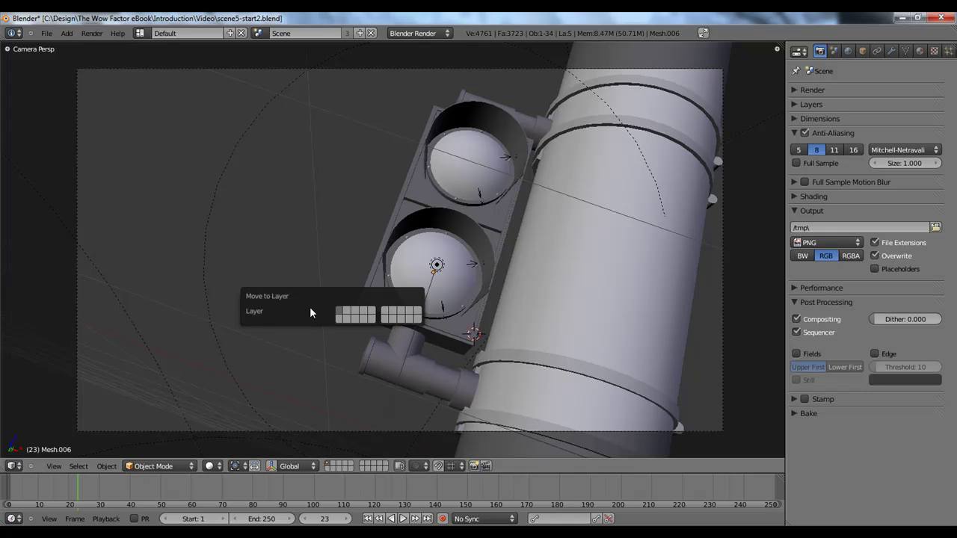
pyautogui.click(349, 315)
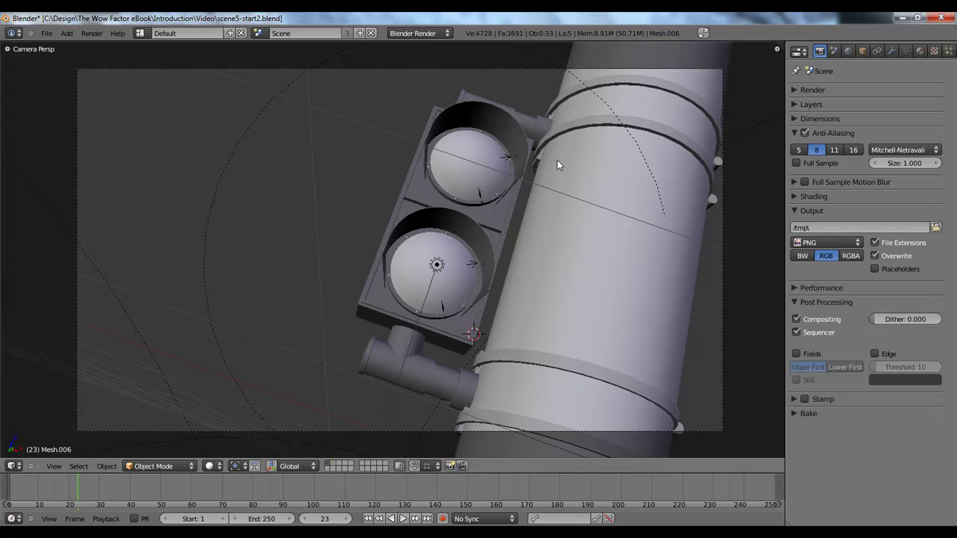
pyautogui.click(334, 464)
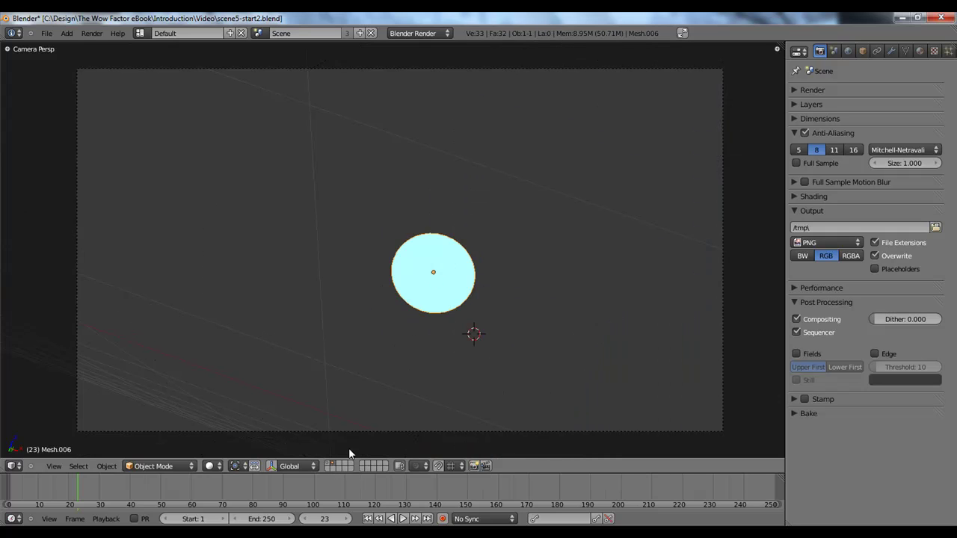
pyautogui.keyDown('shift'); pyautogui.click(329, 463); pyautogui.keyUp('shift')
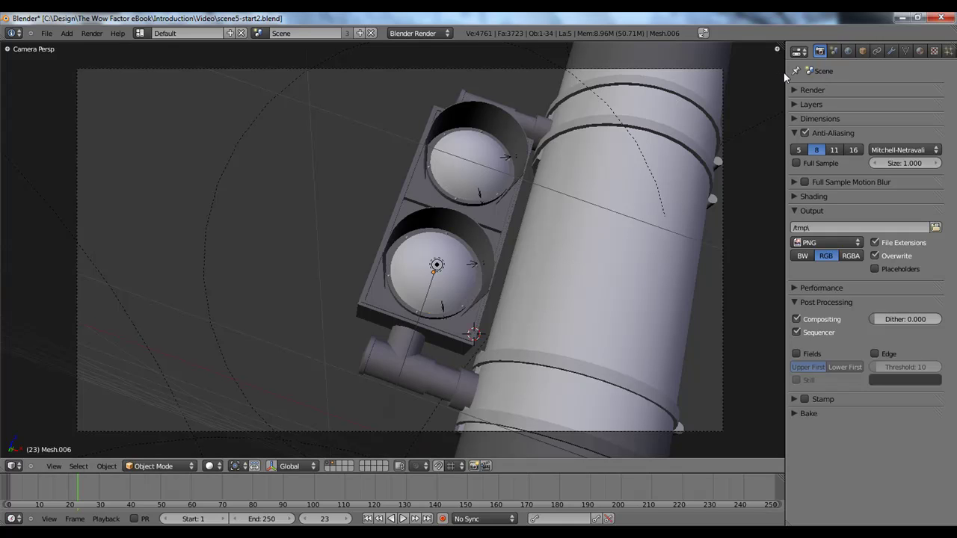
# Step: Expand the render layer settings and check the first and second scene layers separately, ending with both shown
pyautogui.moveTo(786, 77); pyautogui.dragTo(778, 90)
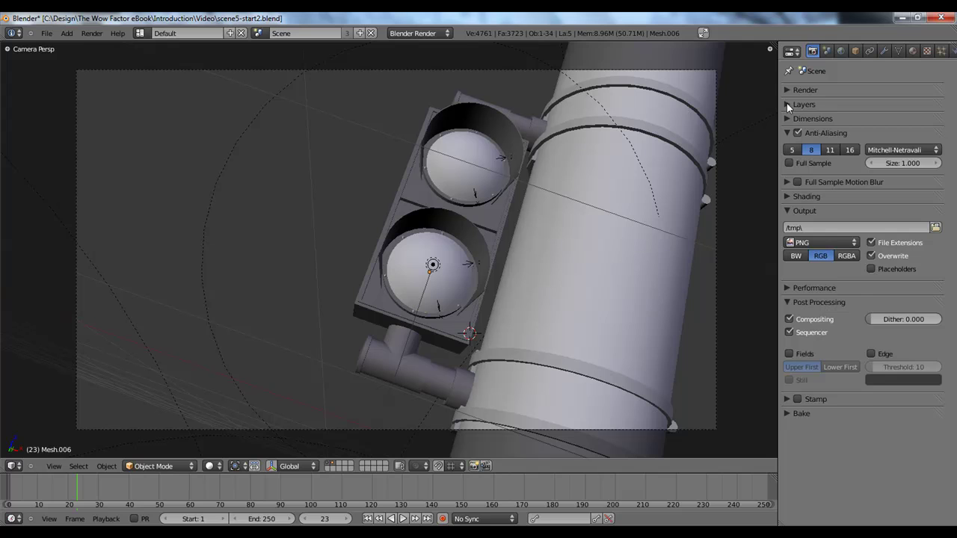
pyautogui.click(787, 104)
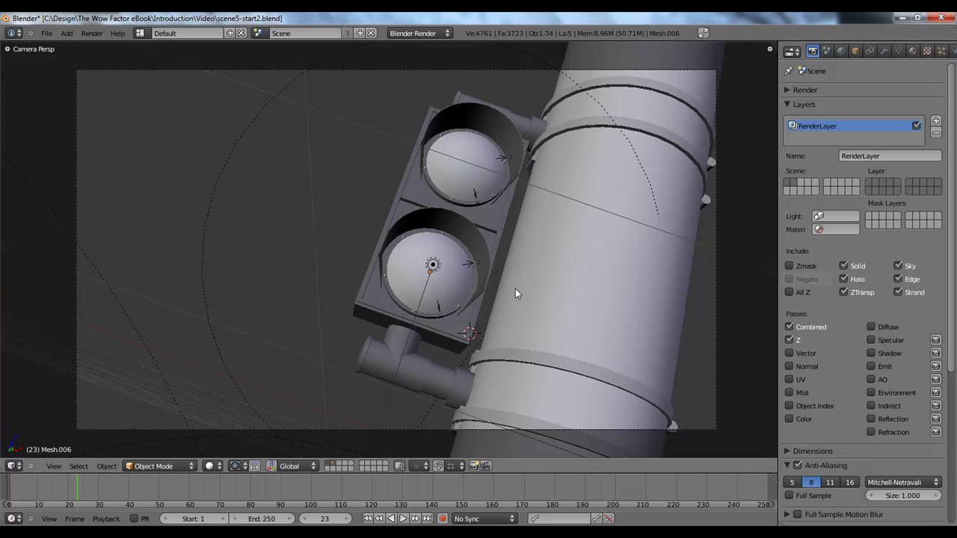
pyautogui.click(330, 464)
pyautogui.click(337, 463)
pyautogui.click(329, 464)
pyautogui.keyDown('shift'); pyautogui.click(338, 469); pyautogui.keyUp('shift')
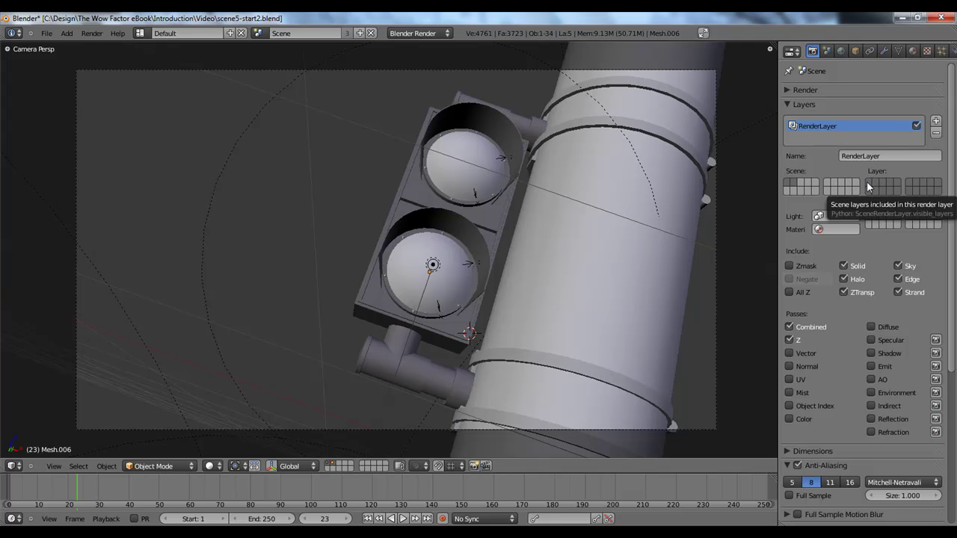
# Step: Rename the existing render layer to Scene and include only the first scene layer in it
pyautogui.click(895, 154)
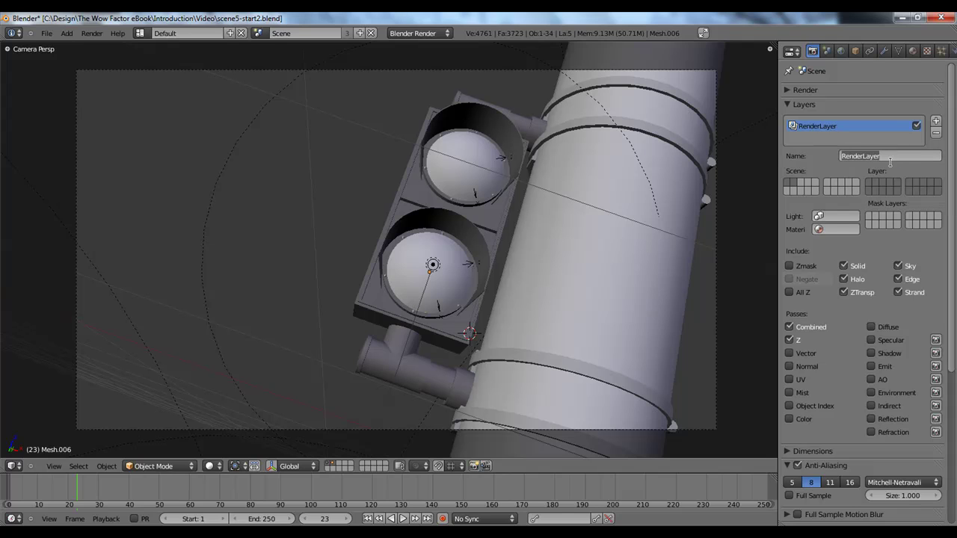
pyautogui.click(839, 137)
pyautogui.click(879, 156)
pyautogui.write('Scene')
pyautogui.press('Return')
pyautogui.click(870, 182)
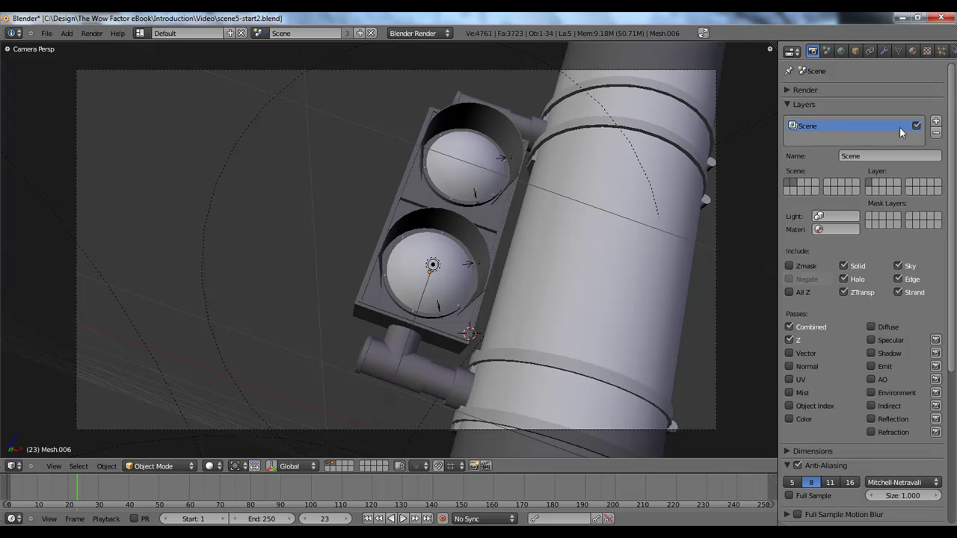
# Step: Add a second render layer named Green Man that includes only the second scene layer
pyautogui.click(935, 120)
pyautogui.click(902, 156)
pyautogui.write('Green Man')
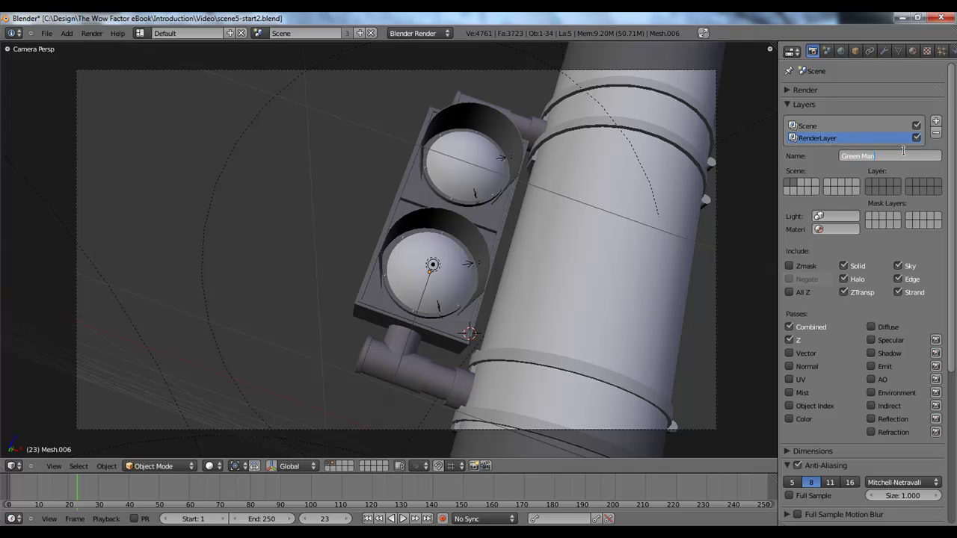
pyautogui.press('Return')
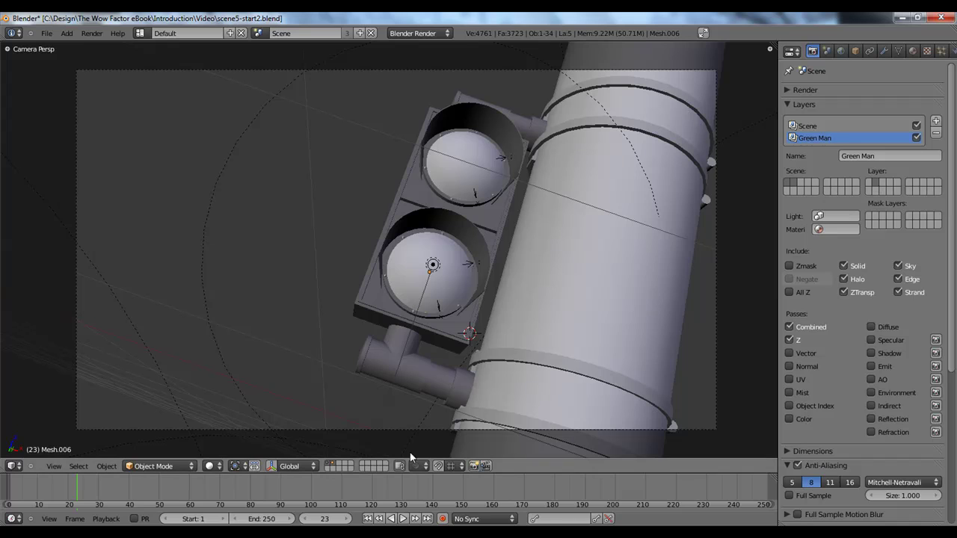
pyautogui.click(333, 466)
pyautogui.keyDown('shift'); pyautogui.click(330, 466); pyautogui.keyUp('shift')
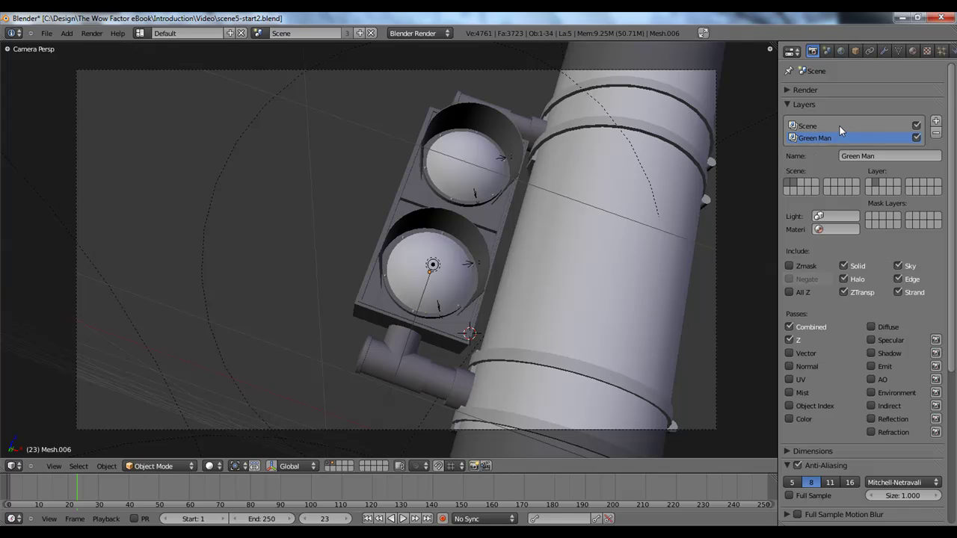
# Step: Turn off Sky rendering for both the Green Man and Scene render layers
pyautogui.click(898, 266)
pyautogui.click(829, 127)
pyautogui.click(830, 137)
pyautogui.click(827, 126)
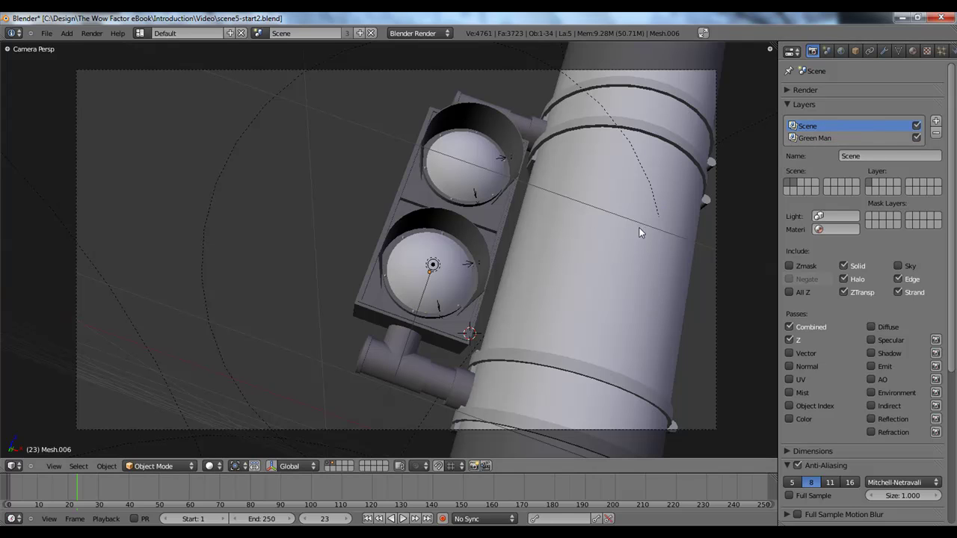
# Step: Save the blend file over the existing one, render the current frame, and return to the 3D view
pyautogui.hotkey('ctrl', 's')
pyautogui.click(601, 243)
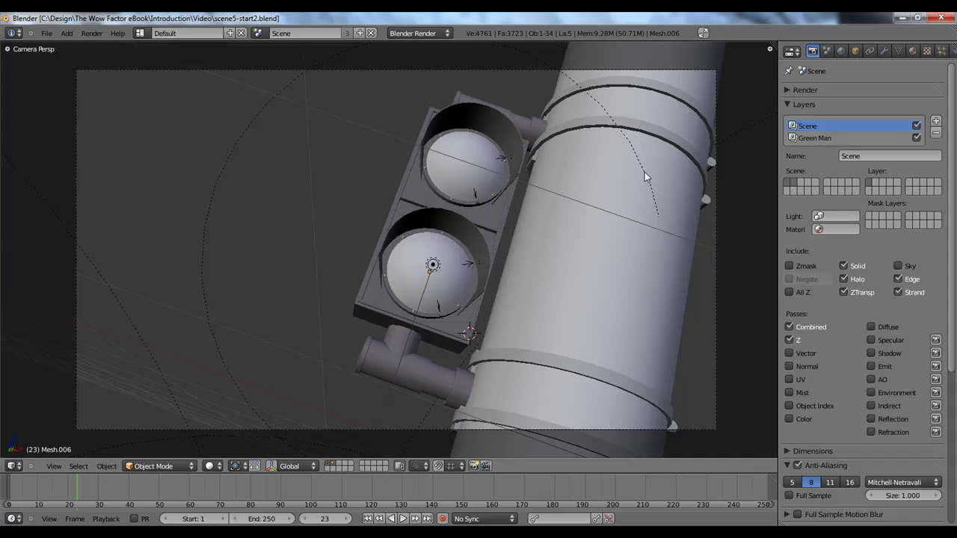
pyautogui.press('F12')
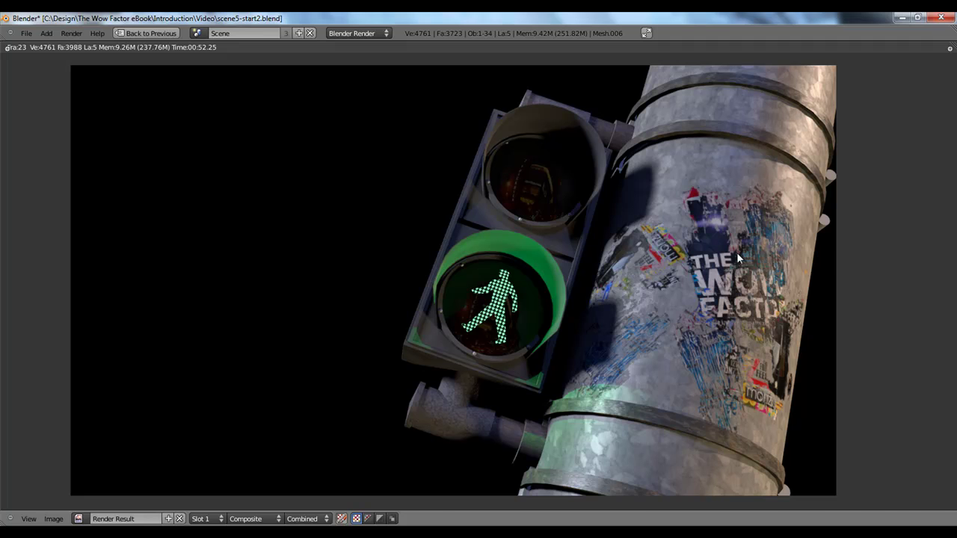
pyautogui.press('Escape')
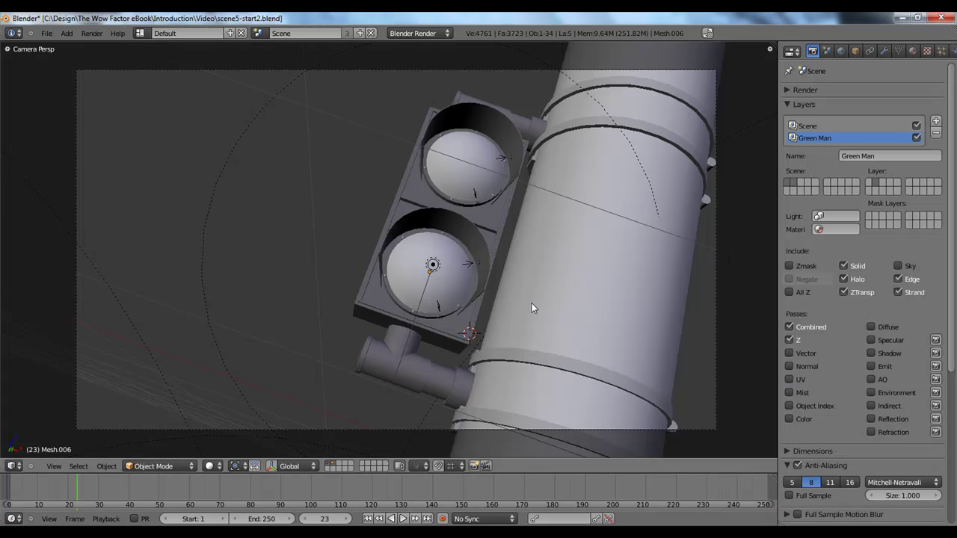
# Step: Switch to the Compositing screen layout, maximize the node editor, and fit all nodes in view
pyautogui.click(12, 466)
pyautogui.hotkey('ctrl', 'Left')
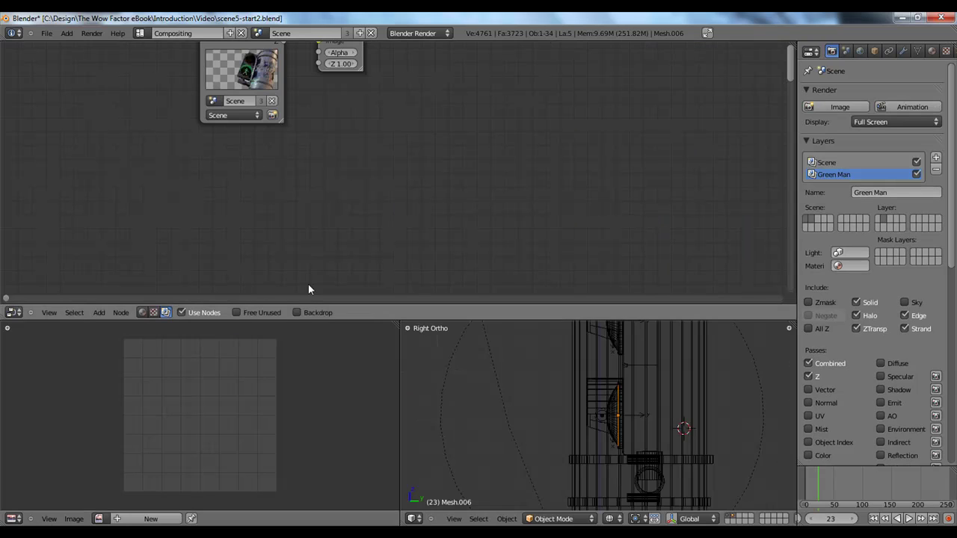
pyautogui.hotkey('ctrl', 'Up')
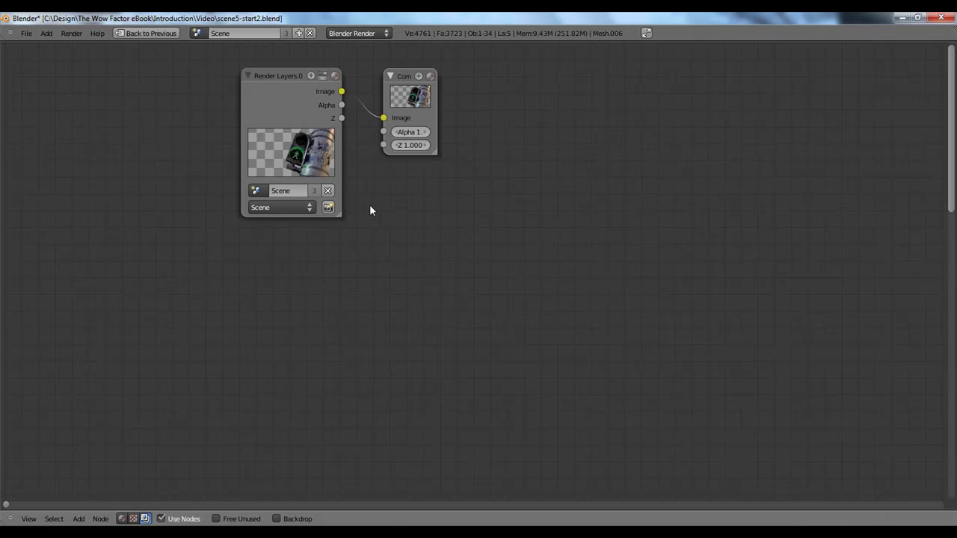
pyautogui.press('Home')
# Step: Move the Composite node along the X axis, away from the Render Layers node
pyautogui.click(430, 250)
pyautogui.press('g')
pyautogui.press('x')
pyautogui.click(305, 262)
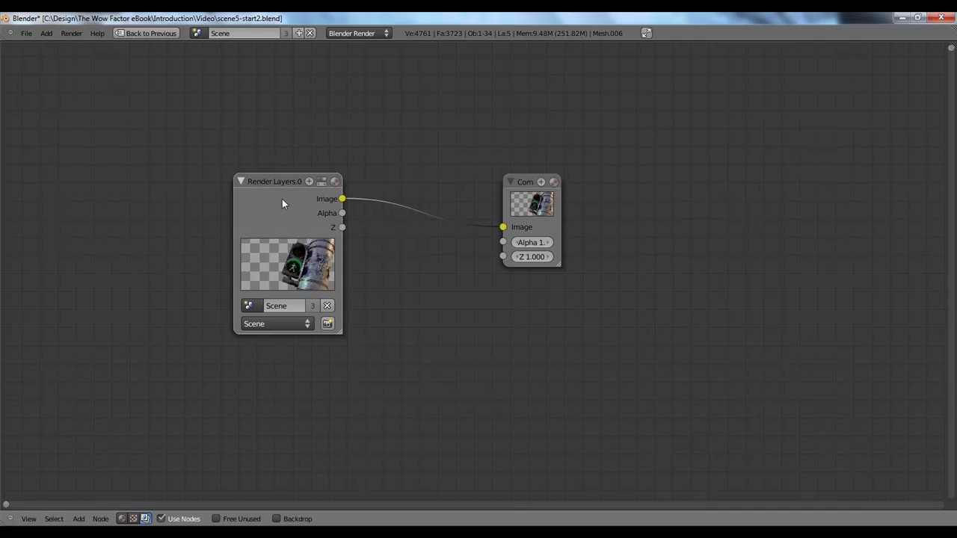
# Step: Disconnect the Composite node from the Render Layers image output and move it much farther along the X axis
pyautogui.click(535, 210)
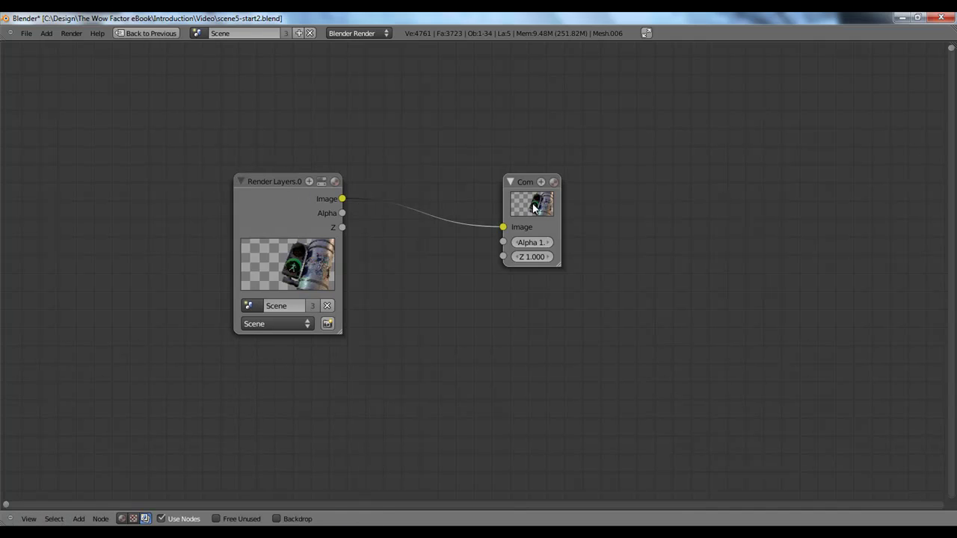
pyautogui.moveTo(504, 228); pyautogui.dragTo(456, 224)
pyautogui.press('g')
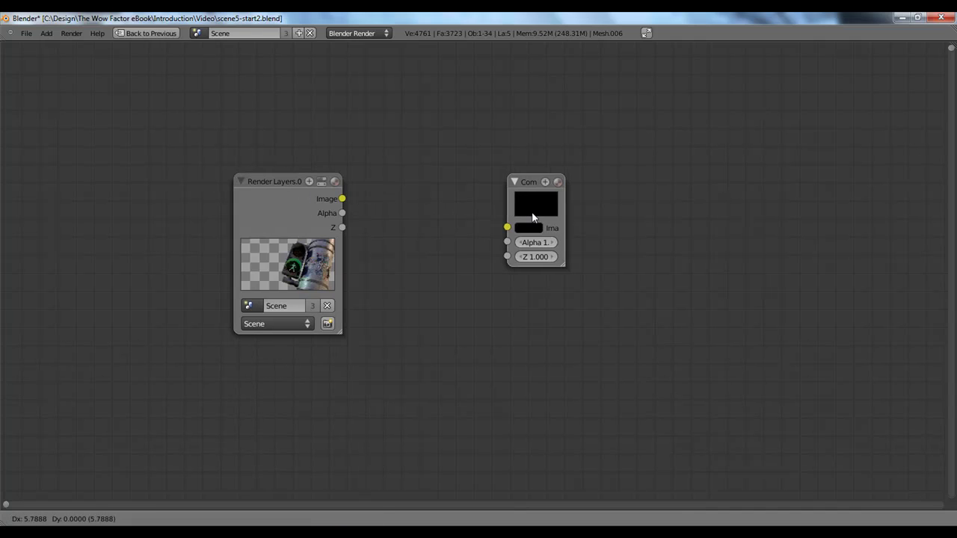
pyautogui.press('x')
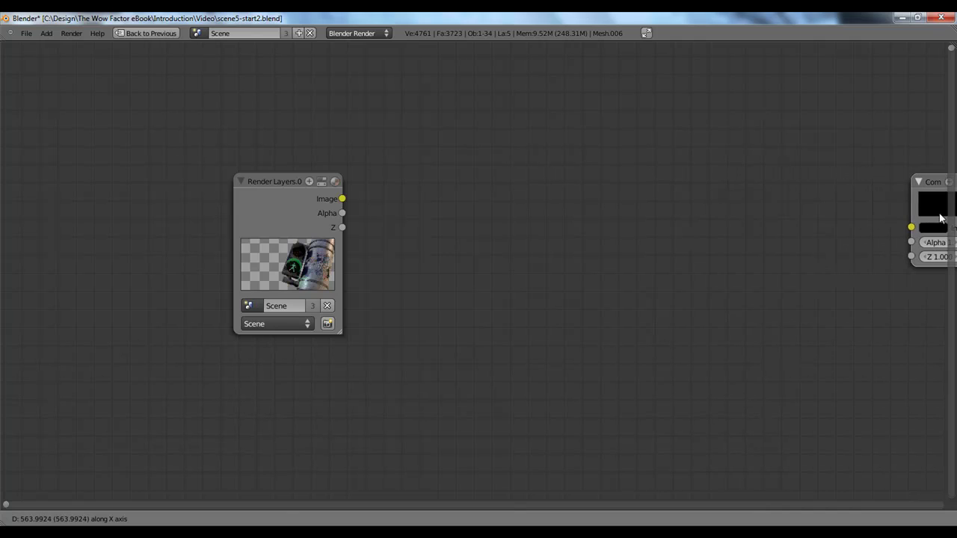
pyautogui.click(3, 223)
# Step: Preview the Green Man layer in the existing Render Layers node and restore its layer to Scene
pyautogui.moveTo(223, 243); pyautogui.dragTo(328, 240, button='middle')
pyautogui.click(370, 200)
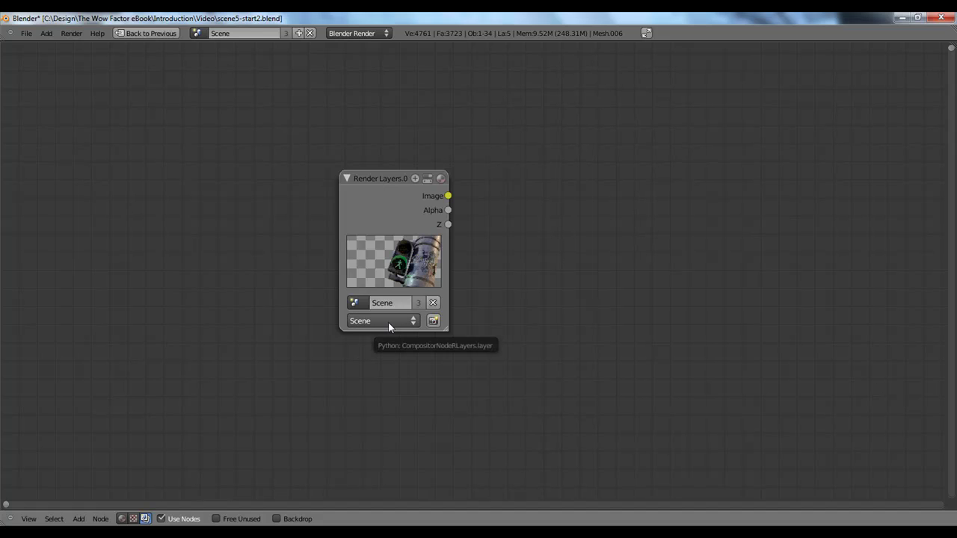
pyautogui.click(389, 327)
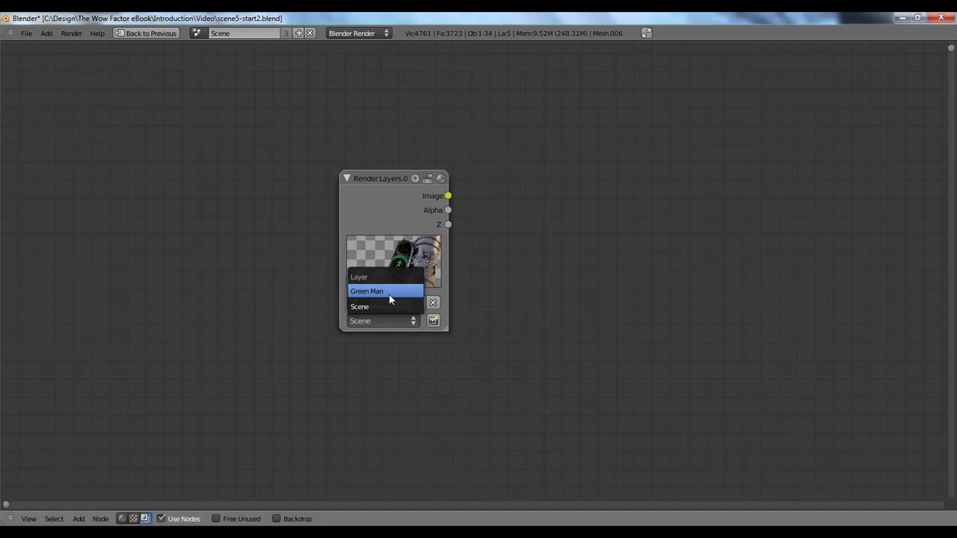
pyautogui.click(397, 295)
pyautogui.click(389, 321)
pyautogui.click(370, 307)
# Step: Add a second Render Layers input node below the first and set its layer to Green Man
pyautogui.moveTo(427, 274); pyautogui.dragTo(437, 211, button='middle')
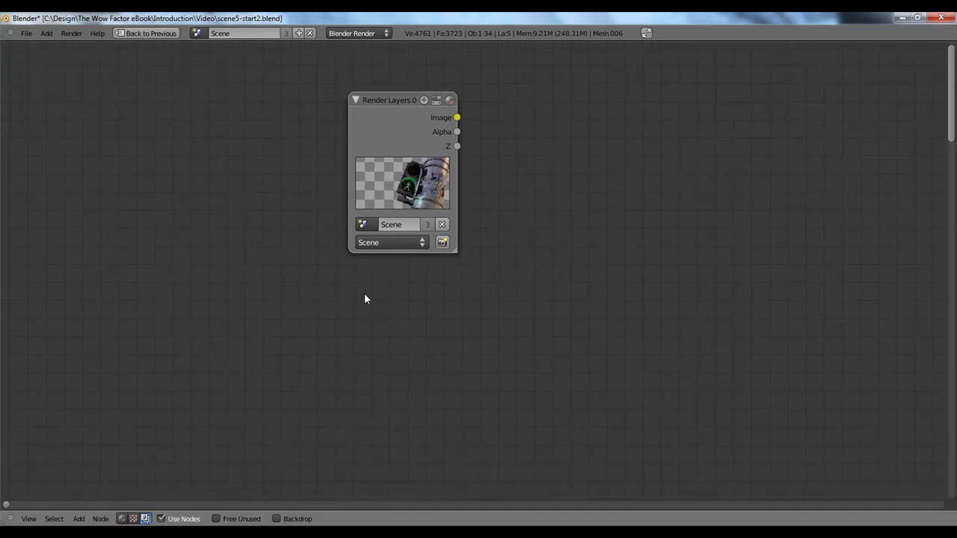
pyautogui.hotkey('shift', 'a')
pyautogui.moveTo(339, 287)
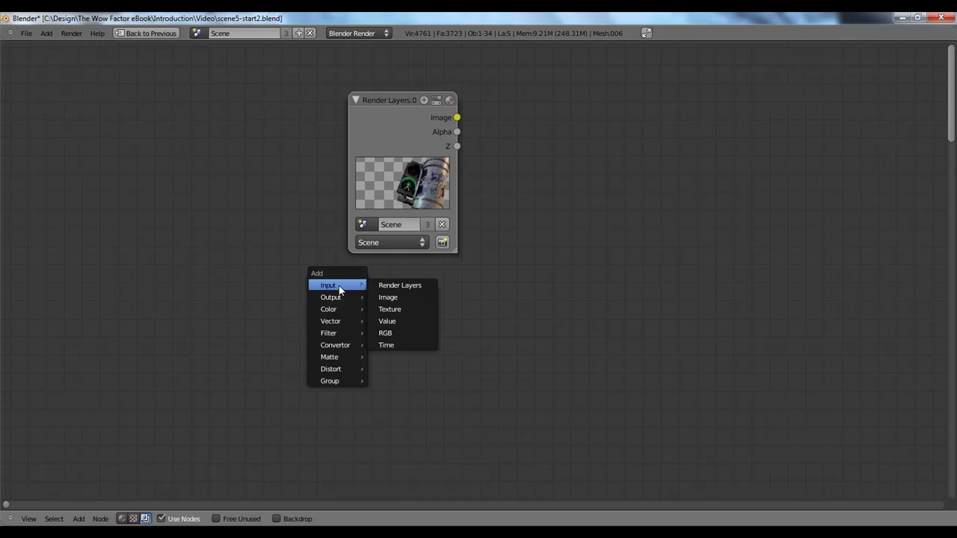
pyautogui.click(400, 285)
pyautogui.click(446, 330)
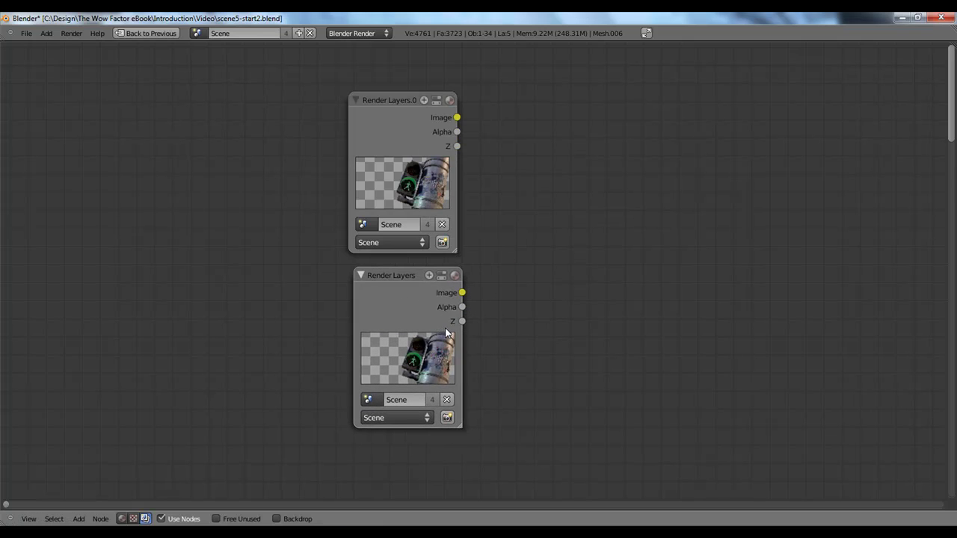
pyautogui.click(403, 418)
pyautogui.click(406, 389)
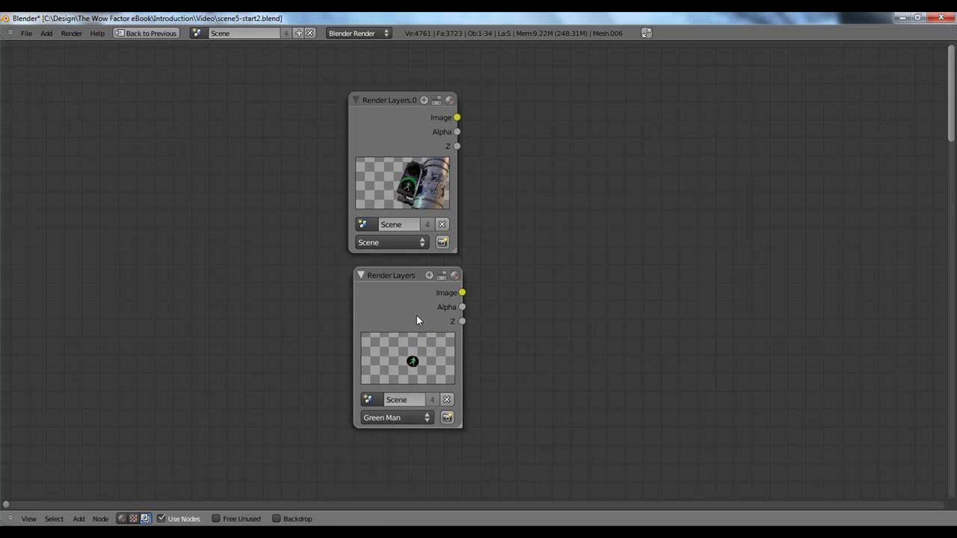
# Step: Add a Blur filter node beside the Green Man Render Layers node, fed by its image output
pyautogui.moveTo(412, 316); pyautogui.dragTo(335, 294, button='middle')
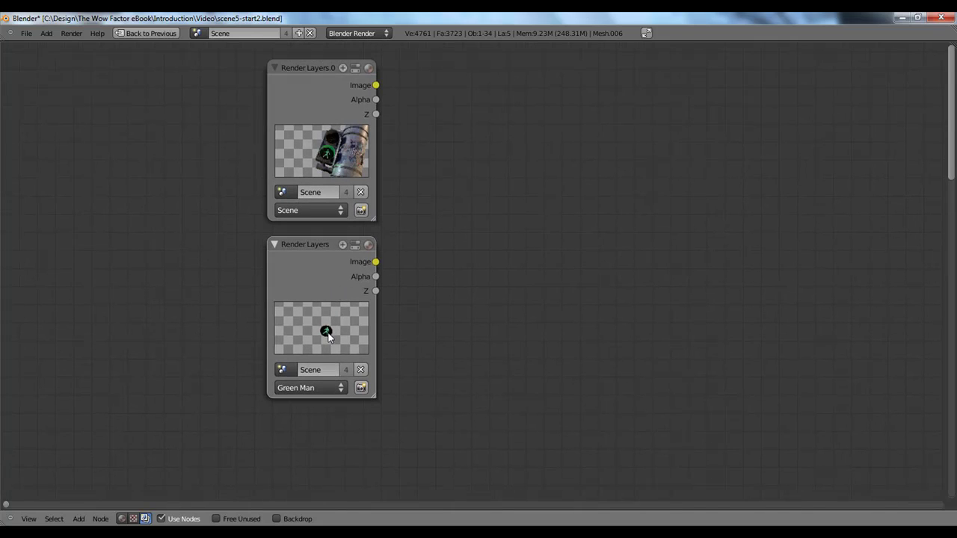
pyautogui.click(345, 133)
pyautogui.click(333, 305)
pyautogui.hotkey('shift', 'a')
pyautogui.moveTo(419, 300)
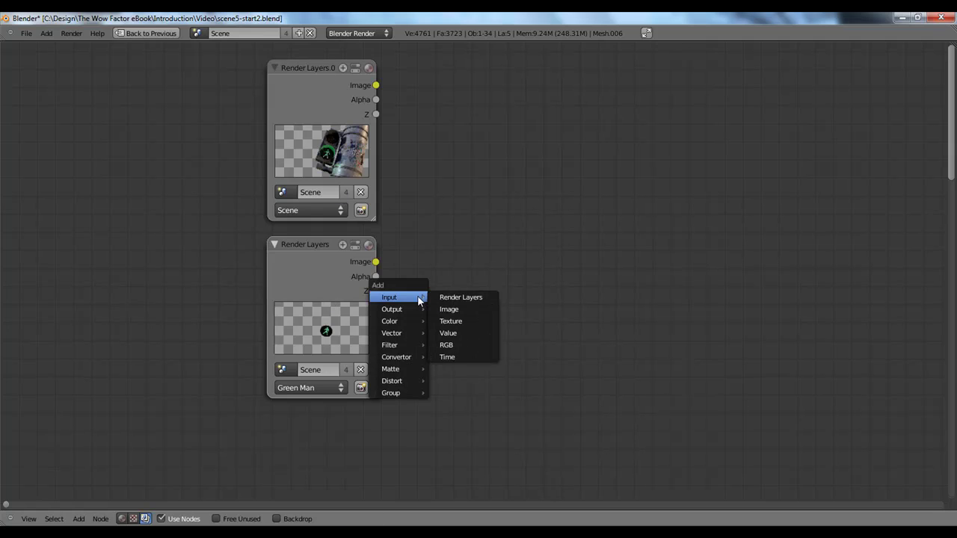
pyautogui.moveTo(405, 322)
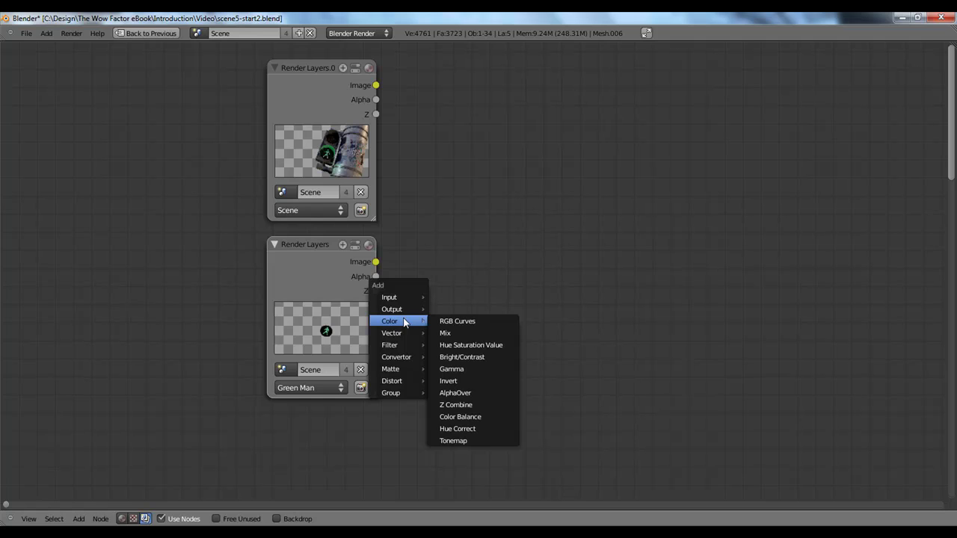
pyautogui.moveTo(403, 346)
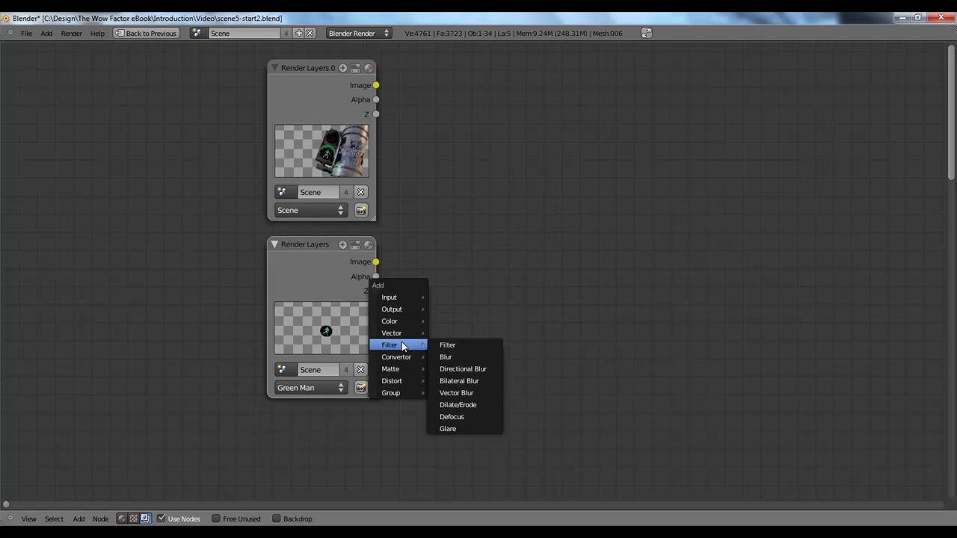
pyautogui.click(469, 358)
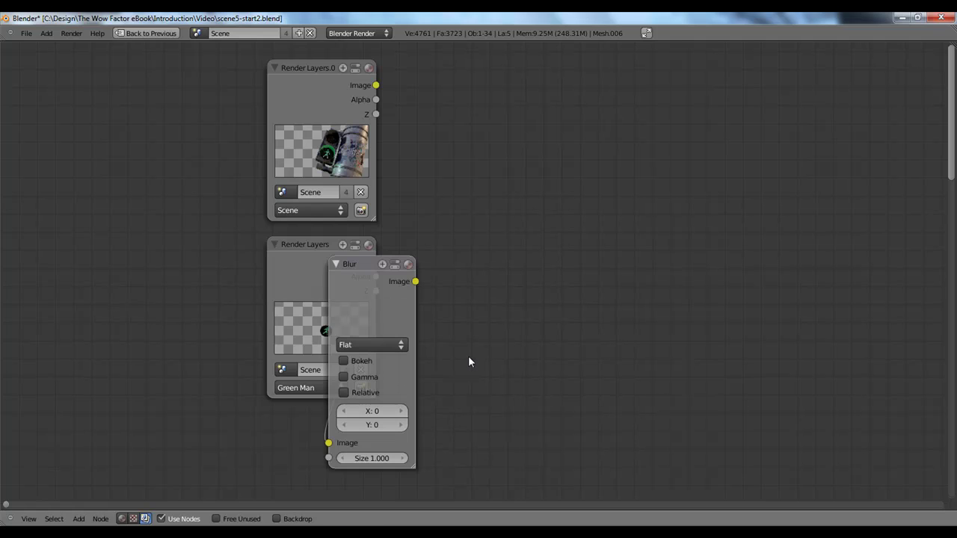
pyautogui.click(568, 349)
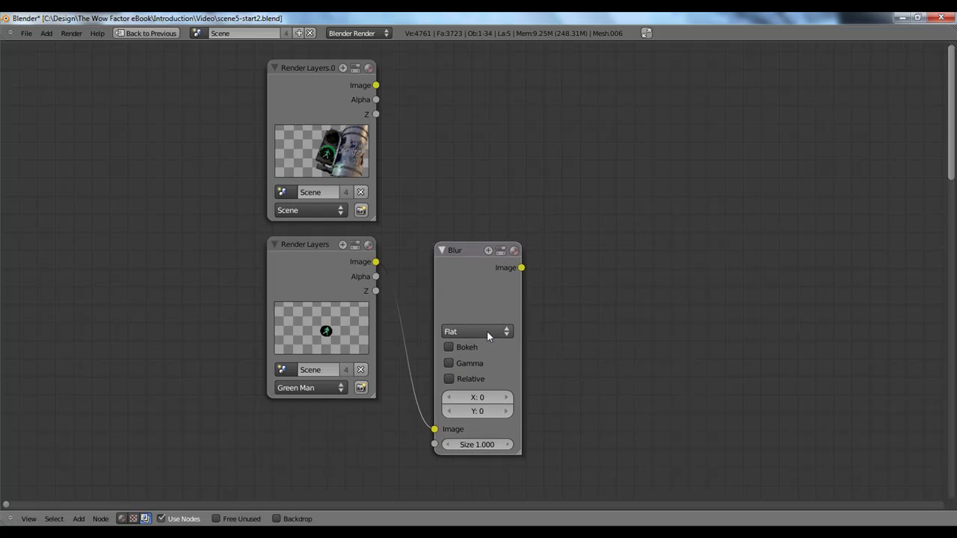
# Step: Set the Blur node to Fast Gaussian with X and Y sizes of 150, moving it slightly closer to Green Man
pyautogui.click(487, 334)
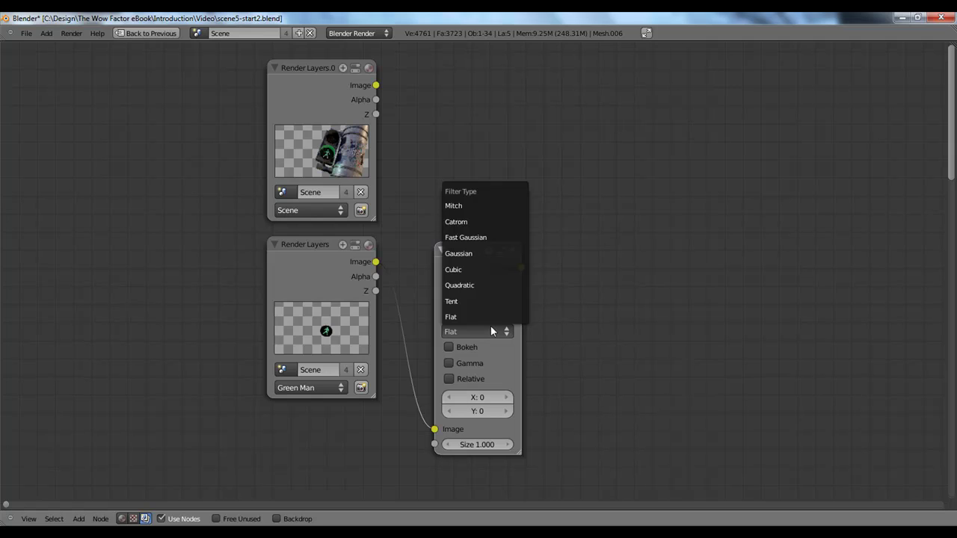
pyautogui.click(503, 237)
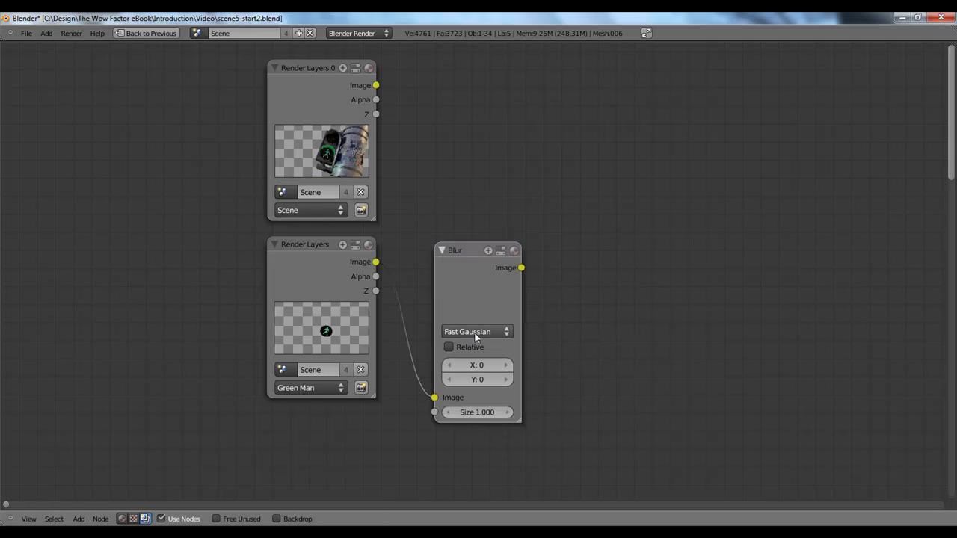
pyautogui.moveTo(468, 287); pyautogui.dragTo(458, 283)
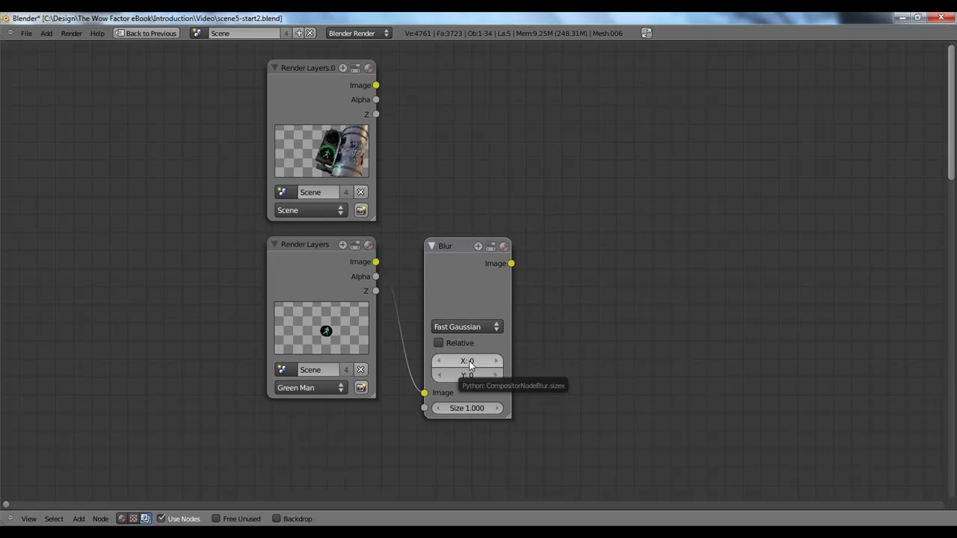
pyautogui.click(469, 361)
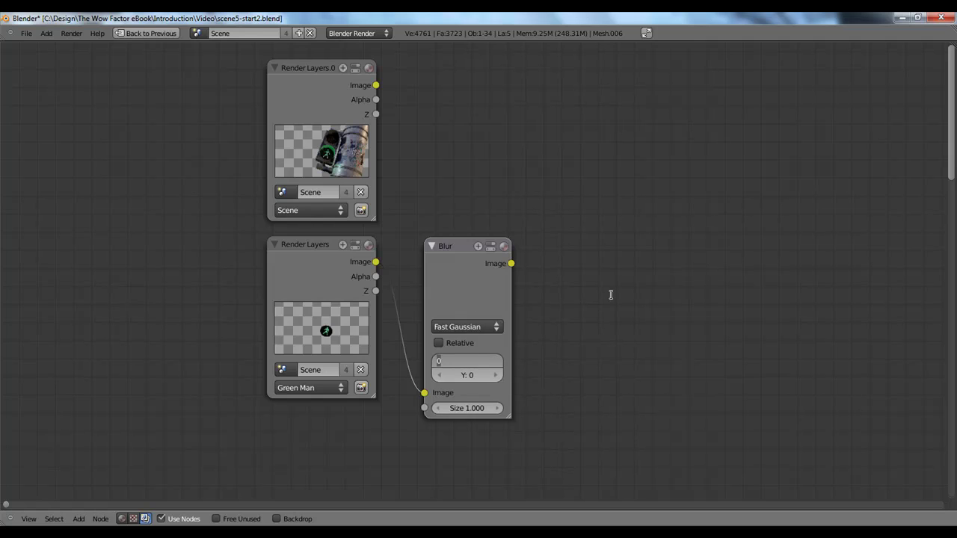
pyautogui.press('Tab')
pyautogui.write('15')
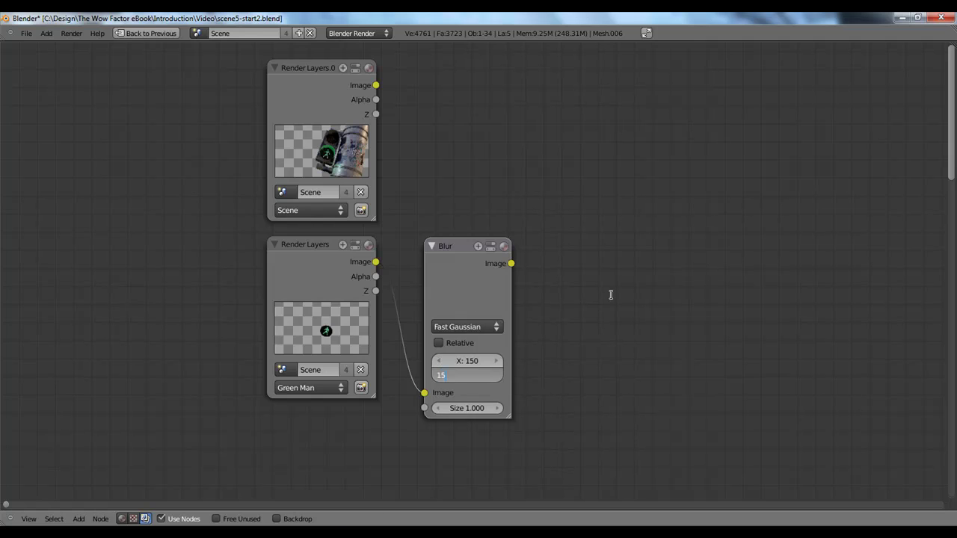
pyautogui.press('Return')
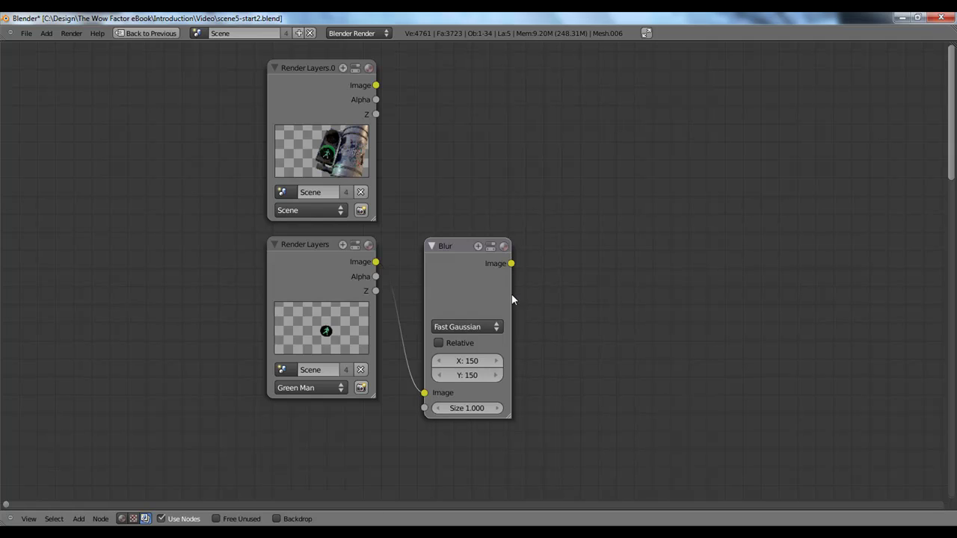
# Step: Nudge the Blur node into place and add a Viewer output node beside it, fed by the blurred image
pyautogui.moveTo(457, 270); pyautogui.dragTo(422, 202, button='middle')
pyautogui.press('g')
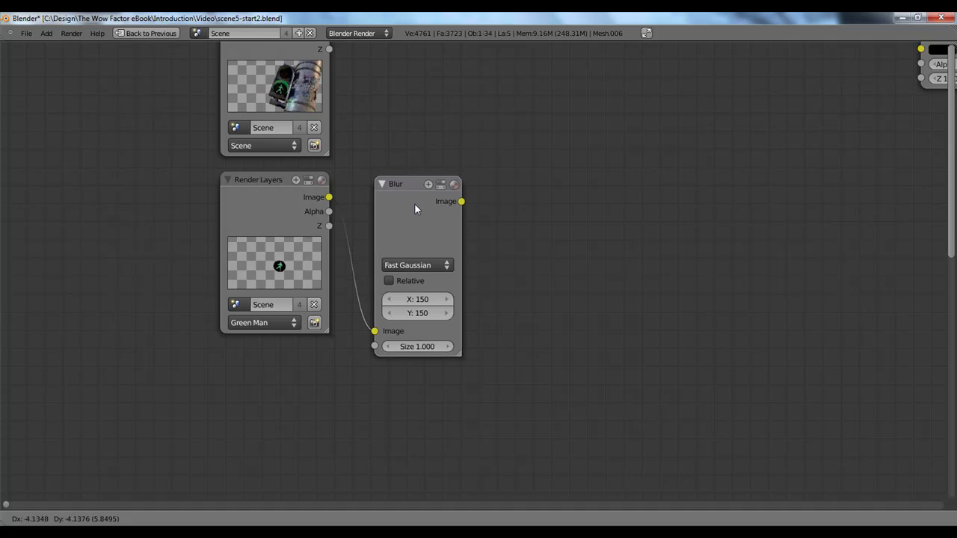
pyautogui.click(414, 203)
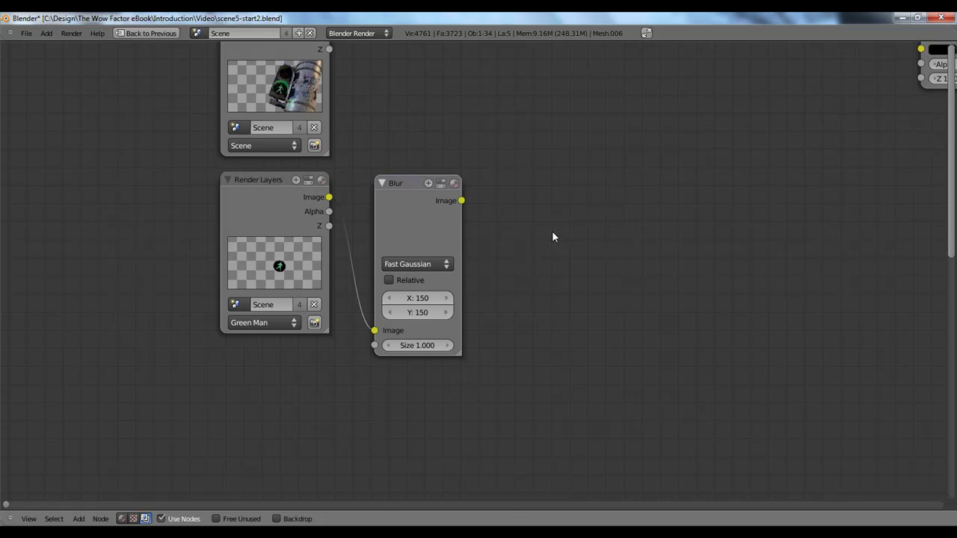
pyautogui.hotkey('shift', 'a')
pyautogui.moveTo(552, 234)
pyautogui.moveTo(548, 200)
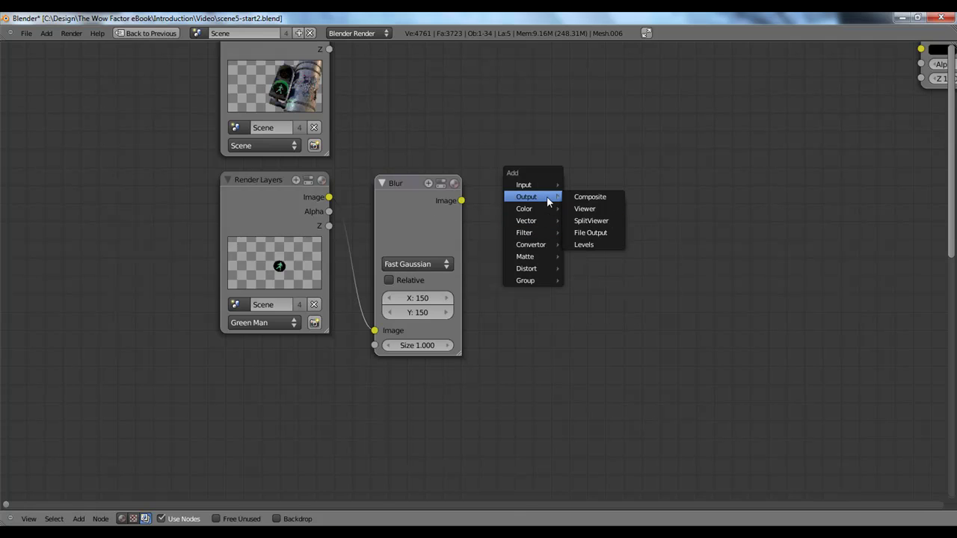
pyautogui.click(608, 210)
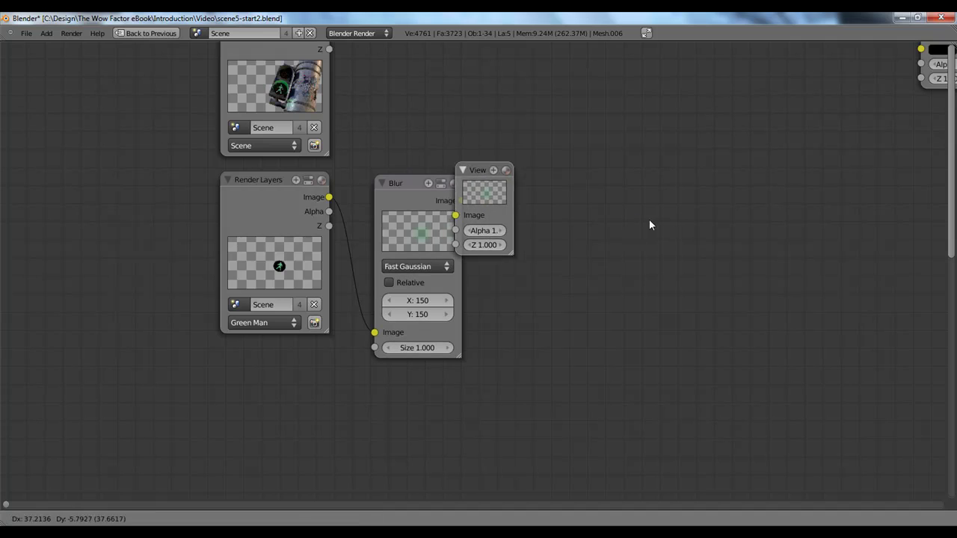
pyautogui.click(672, 230)
pyautogui.moveTo(559, 228); pyautogui.dragTo(526, 232, button='middle')
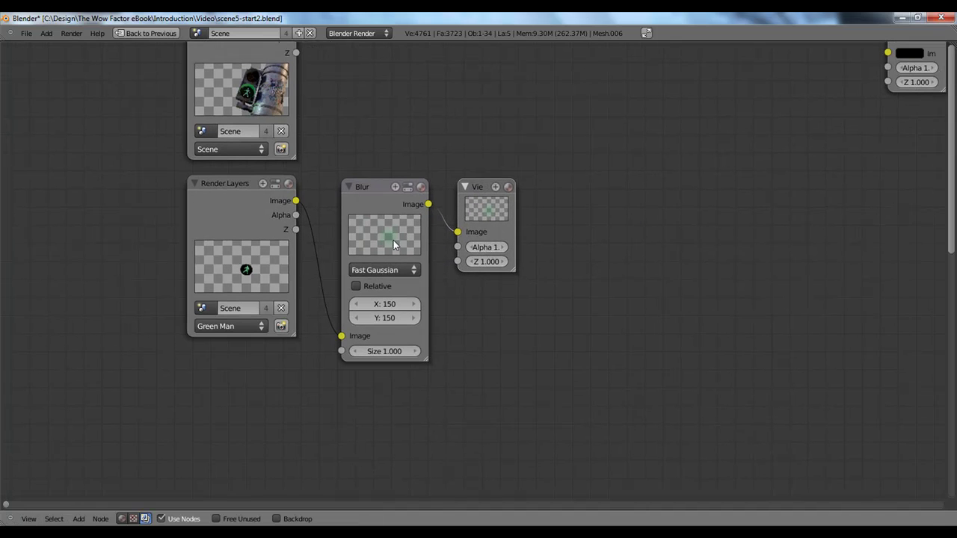
# Step: Enable the node editor's backdrop and examine the blurred green man glow behind the nodes
pyautogui.moveTo(474, 321); pyautogui.dragTo(387, 301, button='middle')
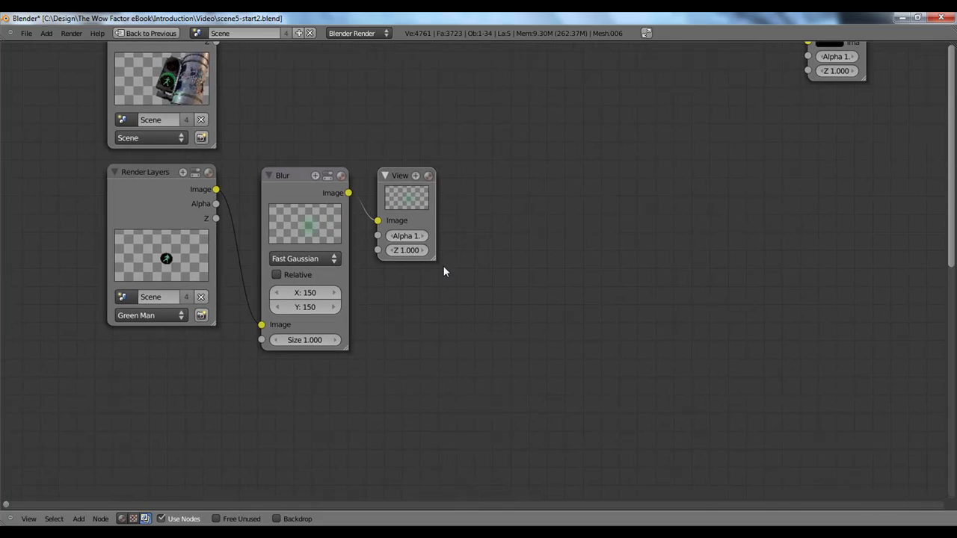
pyautogui.moveTo(444, 271); pyautogui.dragTo(461, 252, button='middle')
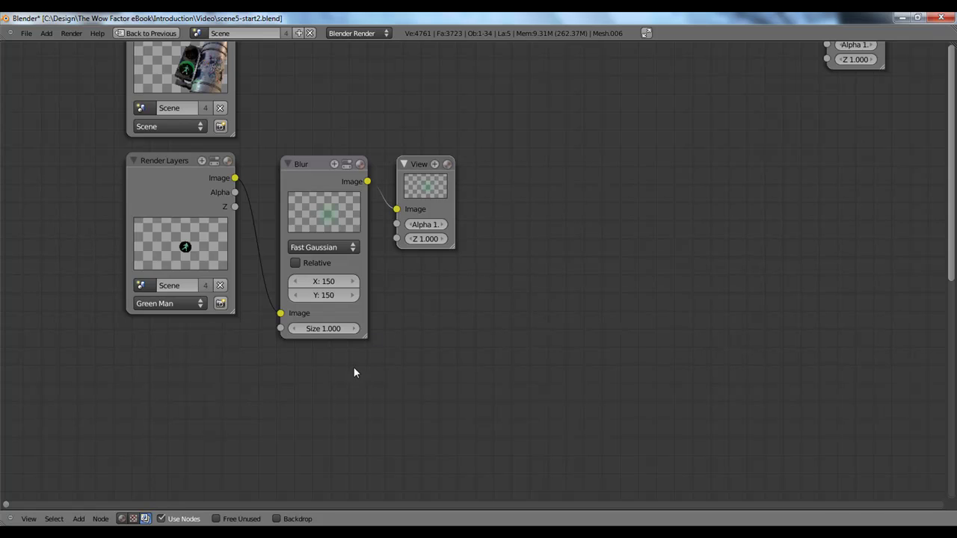
pyautogui.click(277, 519)
pyautogui.moveTo(514, 308); pyautogui.dragTo(367, 341, button='middle')
pyautogui.moveTo(411, 196); pyautogui.dragTo(364, 285, button='middle')
pyautogui.moveTo(336, 323); pyautogui.dragTo(401, 285, button='middle')
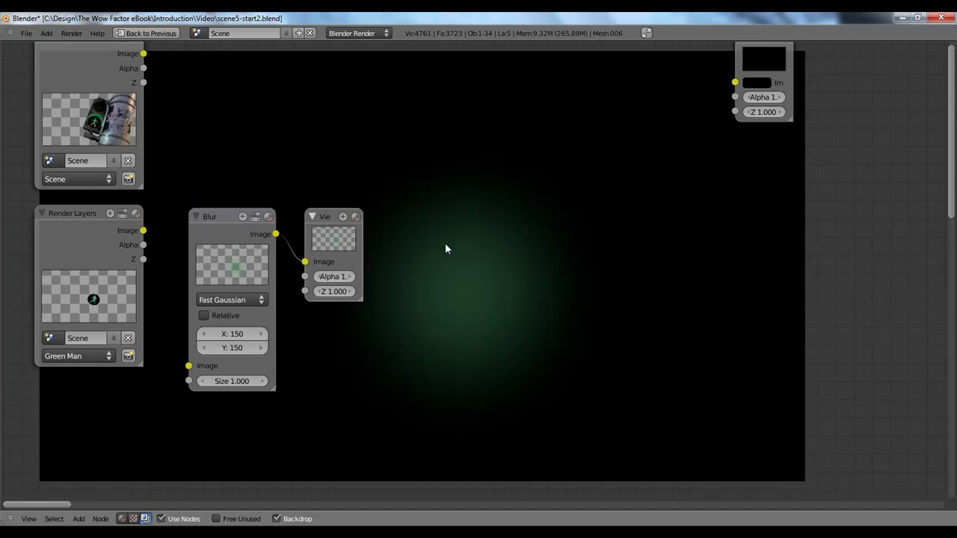
# Step: Move the Viewer node farther along the X axis and add an RGB Curves node between it and the Blur node
pyautogui.press('g')
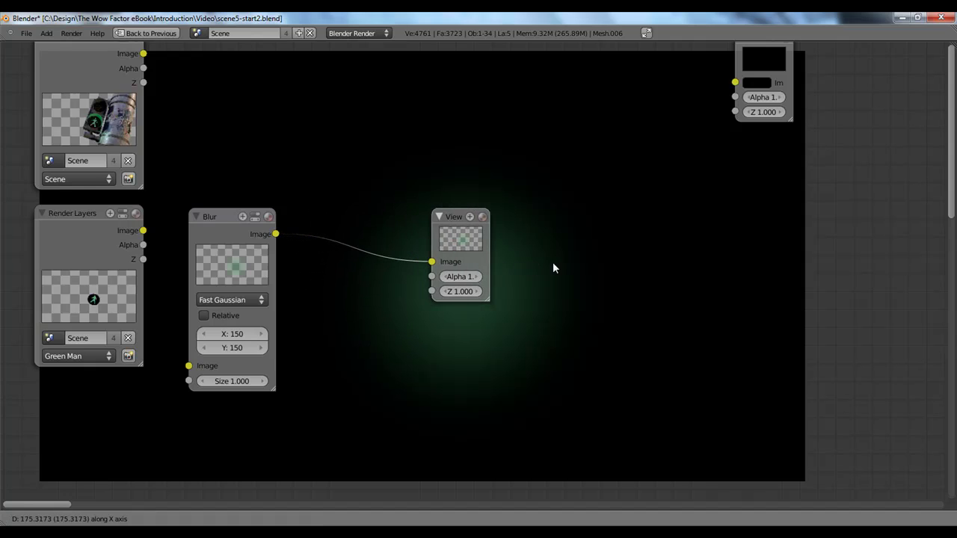
pyautogui.click(571, 267)
pyautogui.hotkey('shift', 'a')
pyautogui.moveTo(295, 284)
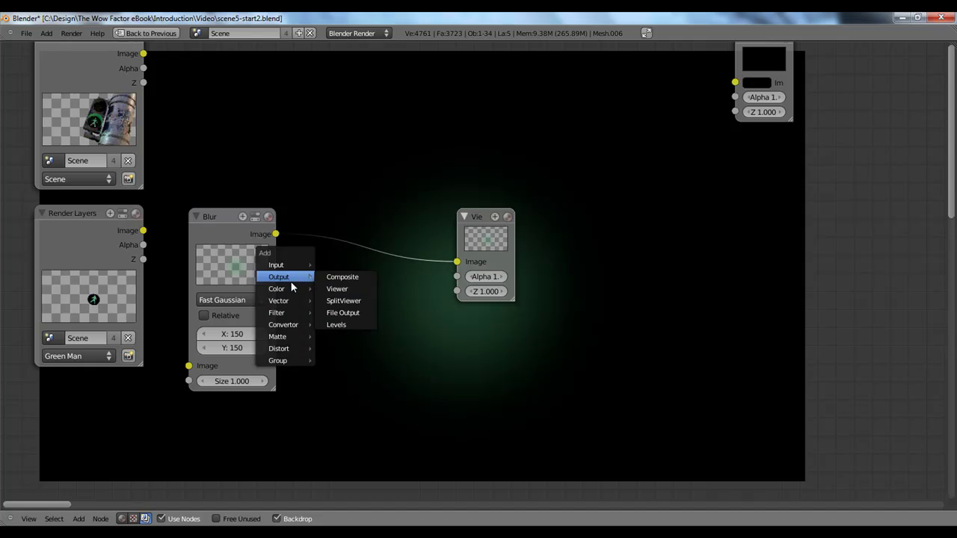
pyautogui.click(354, 294)
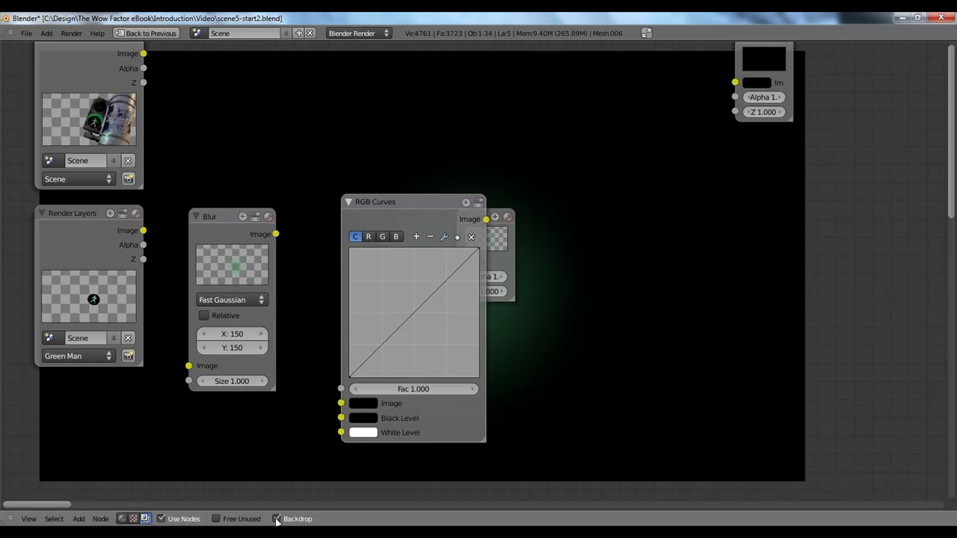
pyautogui.click(352, 206)
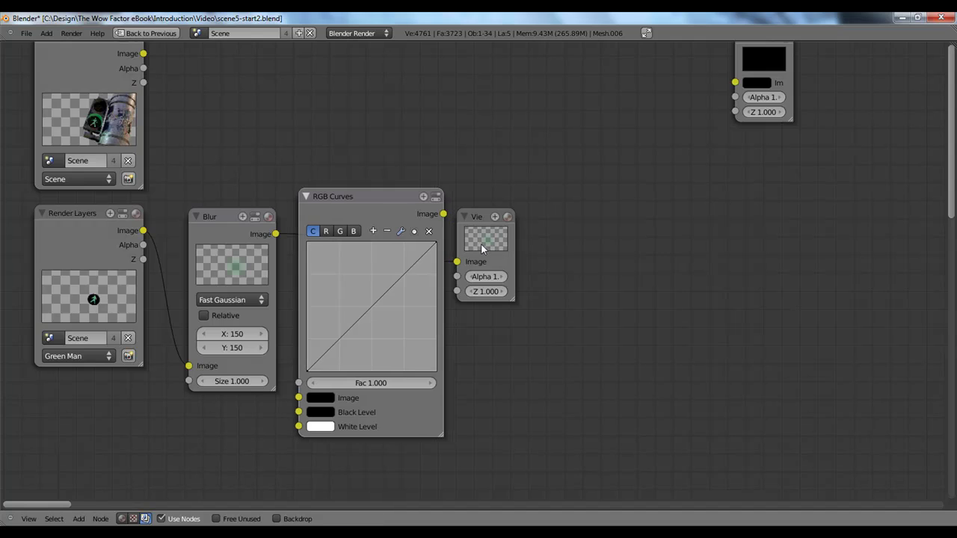
# Step: Delete the Viewer node beside the RGB Curves node
pyautogui.click(474, 247)
pyautogui.press('x')
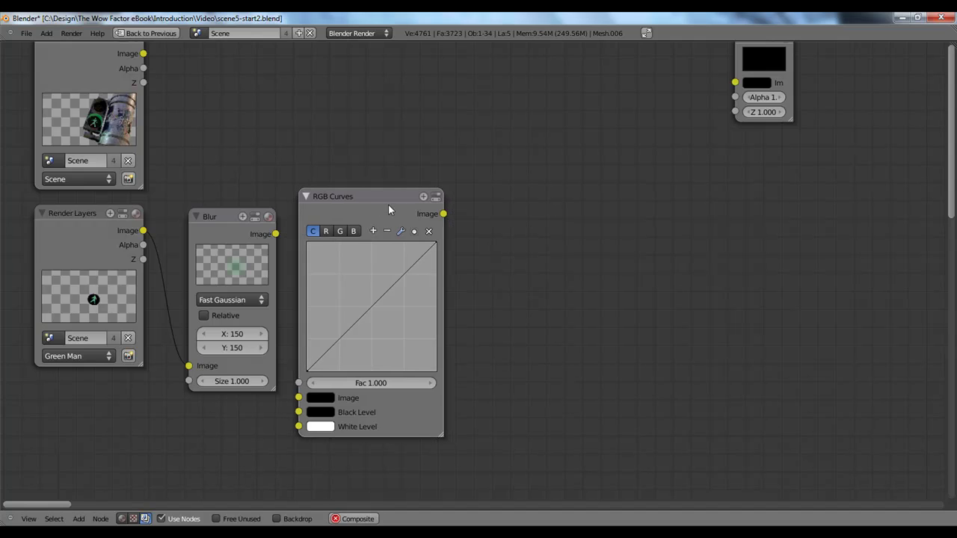
# Step: Reposition the RGB Curves node, pull its curve's midpoint upward, and connect the Blur image output to its Image input
pyautogui.moveTo(391, 207); pyautogui.dragTo(405, 228)
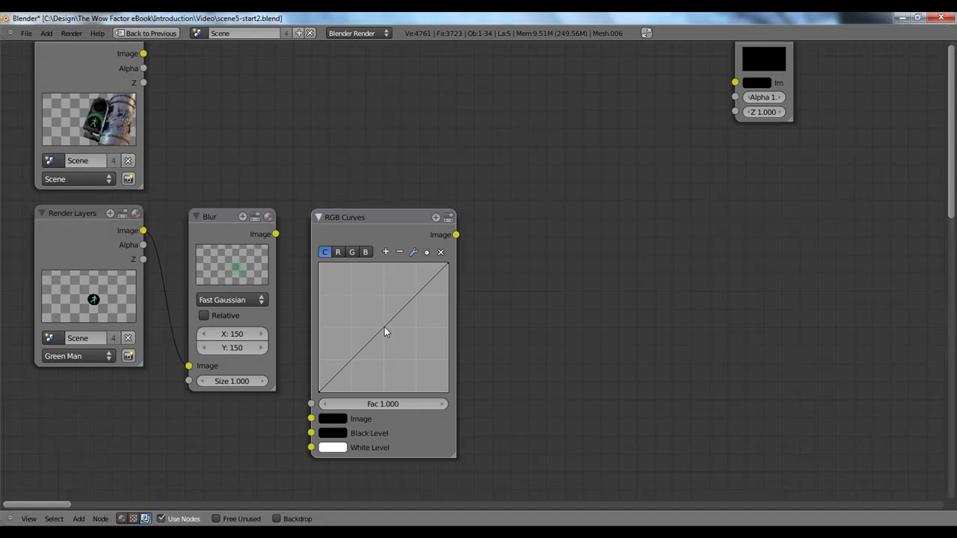
pyautogui.moveTo(385, 332); pyautogui.dragTo(376, 319)
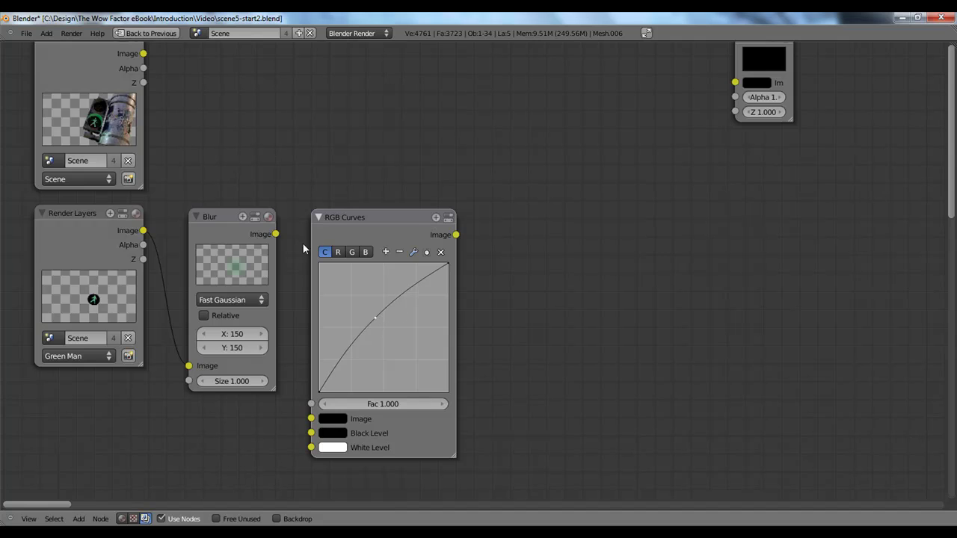
pyautogui.moveTo(288, 256); pyautogui.dragTo(309, 423)
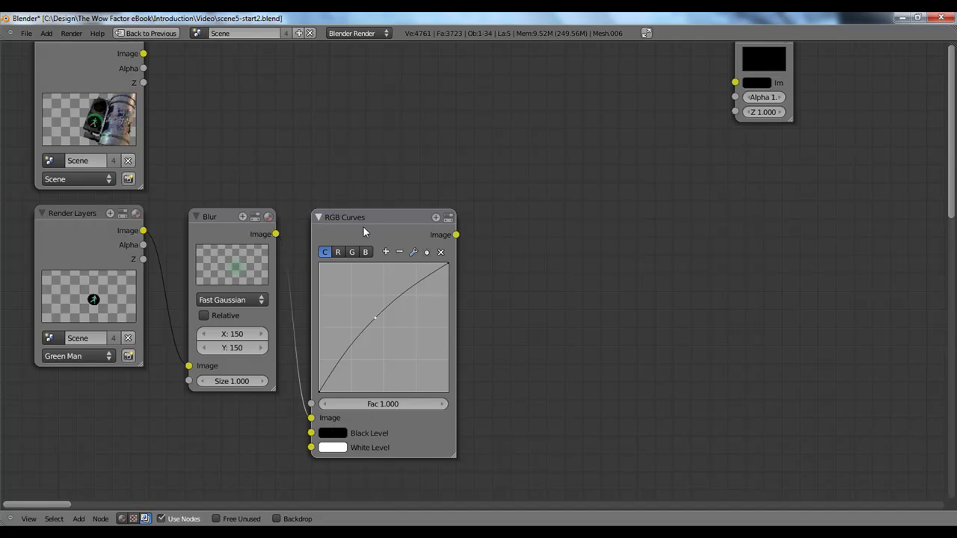
# Step: Preview the RGB Curves output on the backdrop through a new Viewer node and raise the curve's midpoint slightly
pyautogui.hotkey('shift', 'a')
pyautogui.moveTo(466, 246)
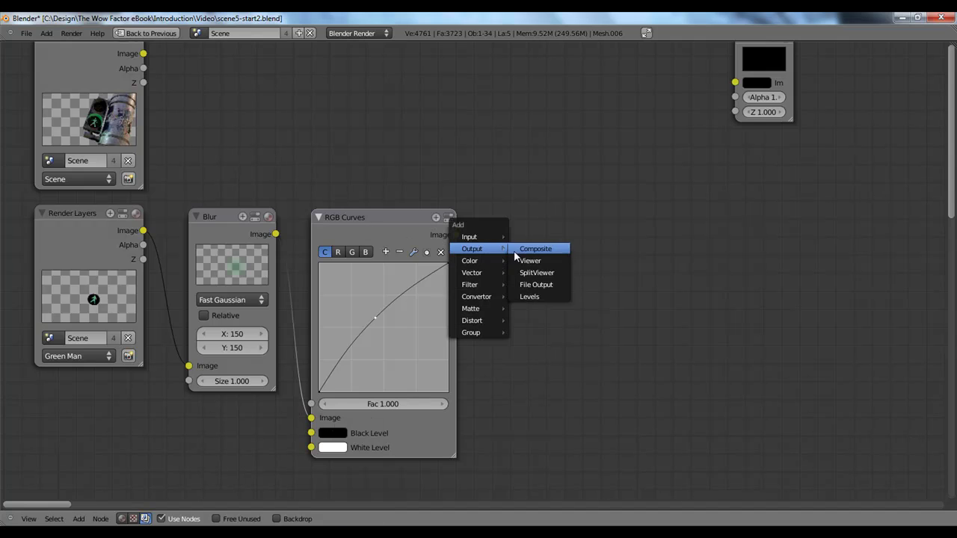
pyautogui.click(515, 257)
pyautogui.click(701, 306)
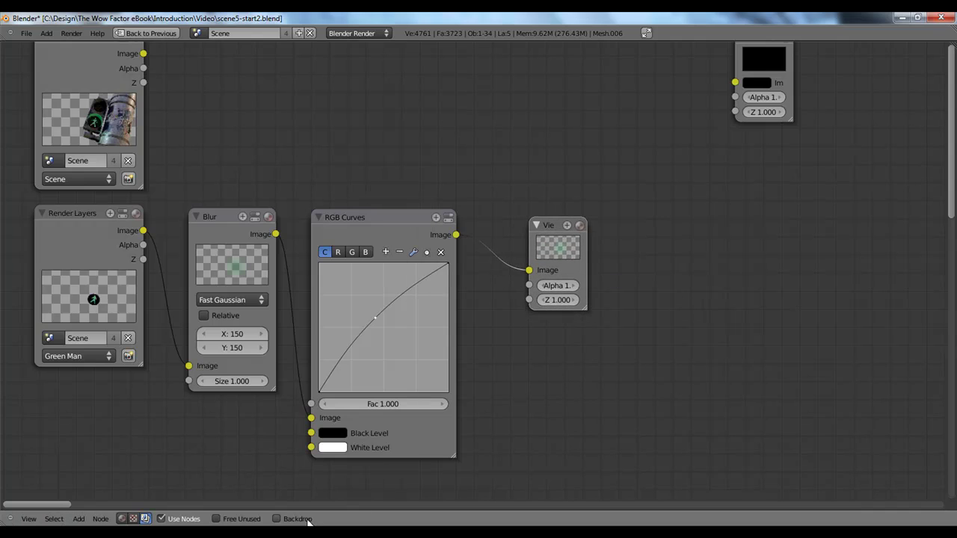
pyautogui.click(308, 519)
pyautogui.moveTo(566, 320); pyautogui.dragTo(344, 210, button='middle')
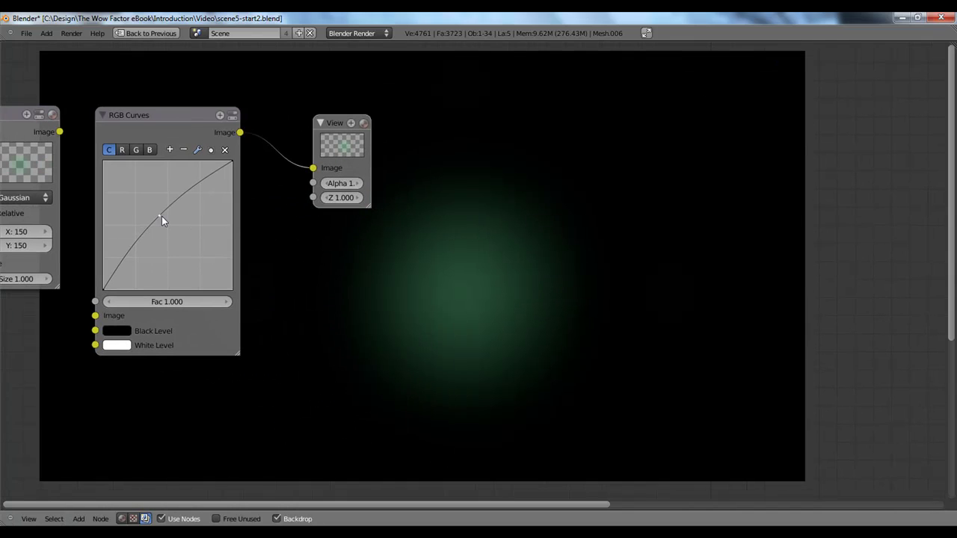
pyautogui.moveTo(161, 217)
pyautogui.mouseDown()
pyautogui.moveTo(144, 202)
pyautogui.moveTo(190, 252)
pyautogui.moveTo(158, 215)
pyautogui.mouseUp()
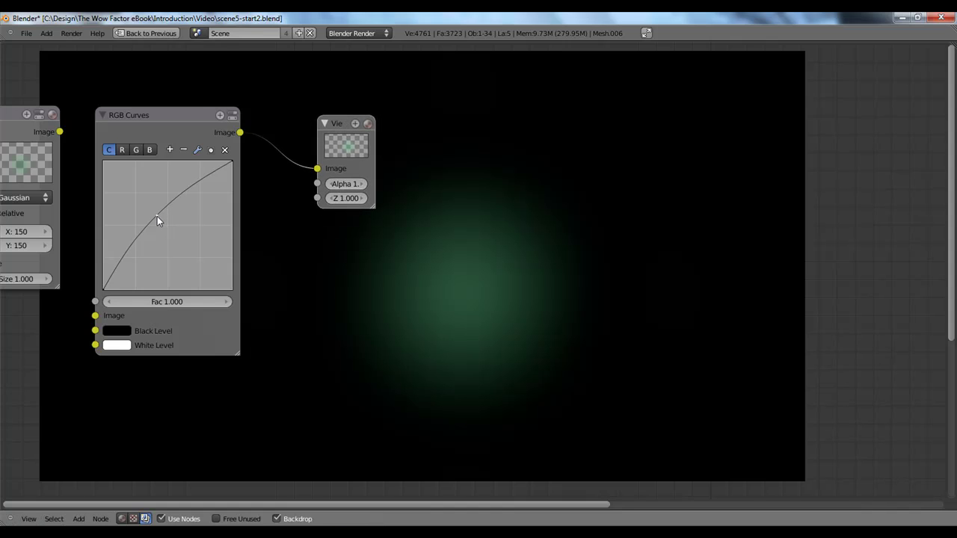
# Step: Delete the Viewer node beside the RGB Curves node and turn off the backdrop
pyautogui.press('x')
pyautogui.moveTo(337, 252); pyautogui.dragTo(460, 223, button='middle')
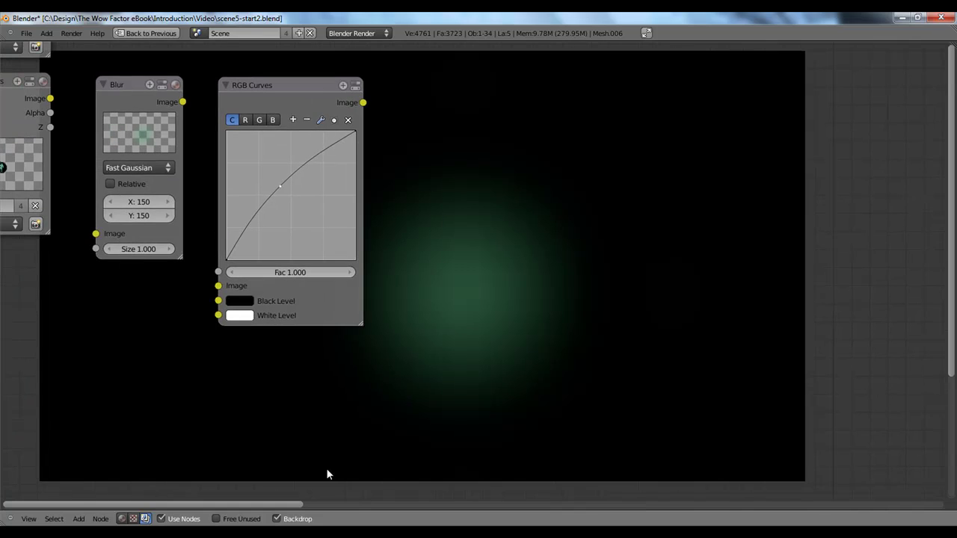
pyautogui.click(287, 521)
pyautogui.moveTo(384, 277); pyautogui.dragTo(509, 270, button='middle')
pyautogui.moveTo(397, 205); pyautogui.dragTo(365, 205, button='middle')
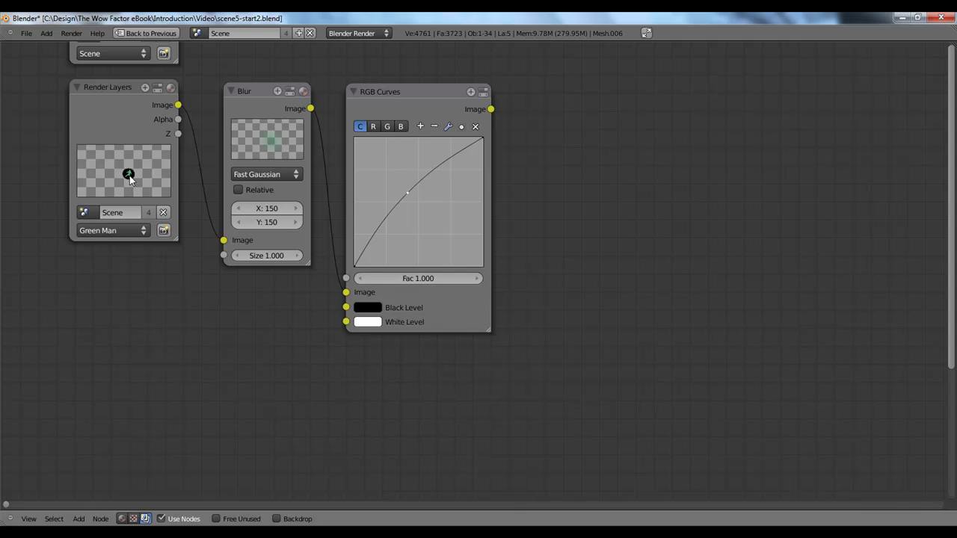
# Step: Add a second Blur node below the first and feed it the Green Man layer's Image output
pyautogui.click(252, 150)
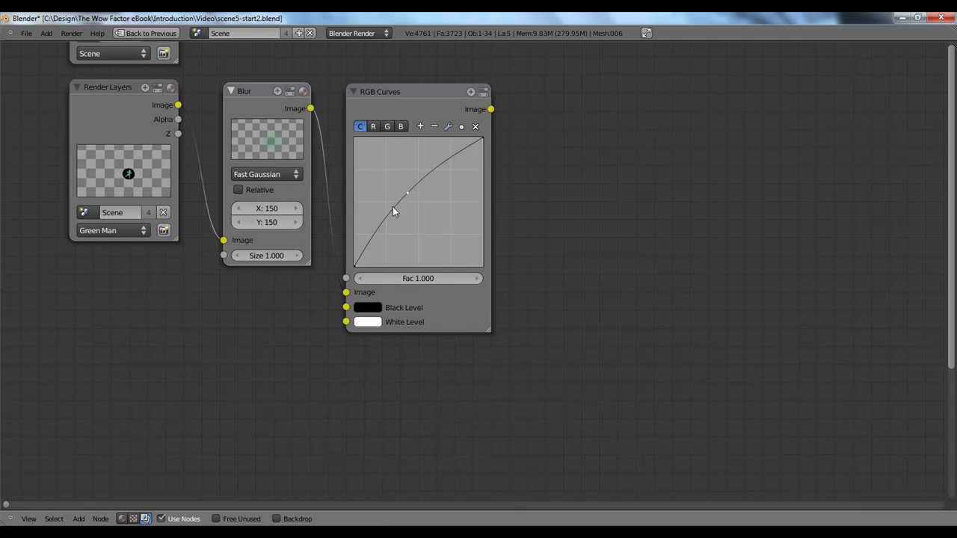
pyautogui.moveTo(411, 275); pyautogui.dragTo(453, 252, button='middle')
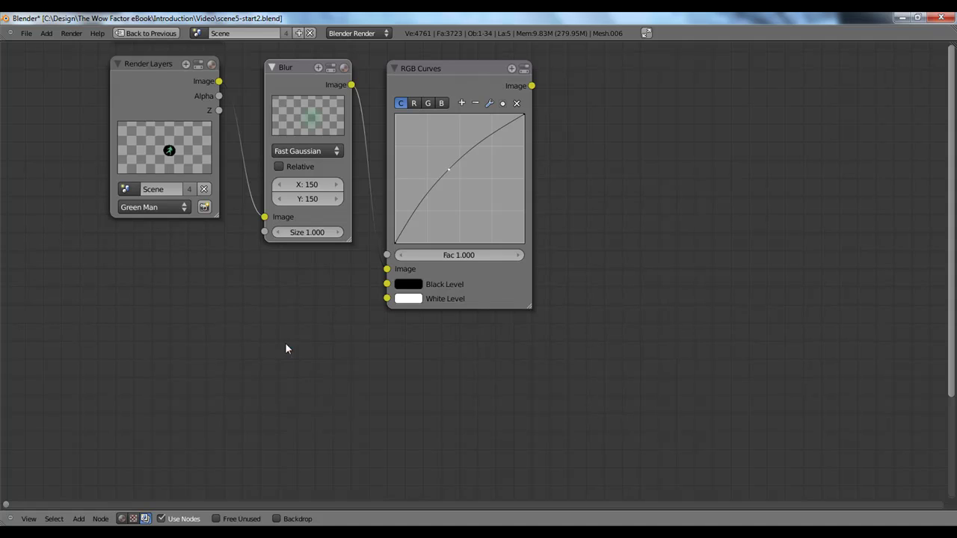
pyautogui.hotkey('shift', 'a')
pyautogui.moveTo(263, 386)
pyautogui.click(320, 390)
pyautogui.click(353, 435)
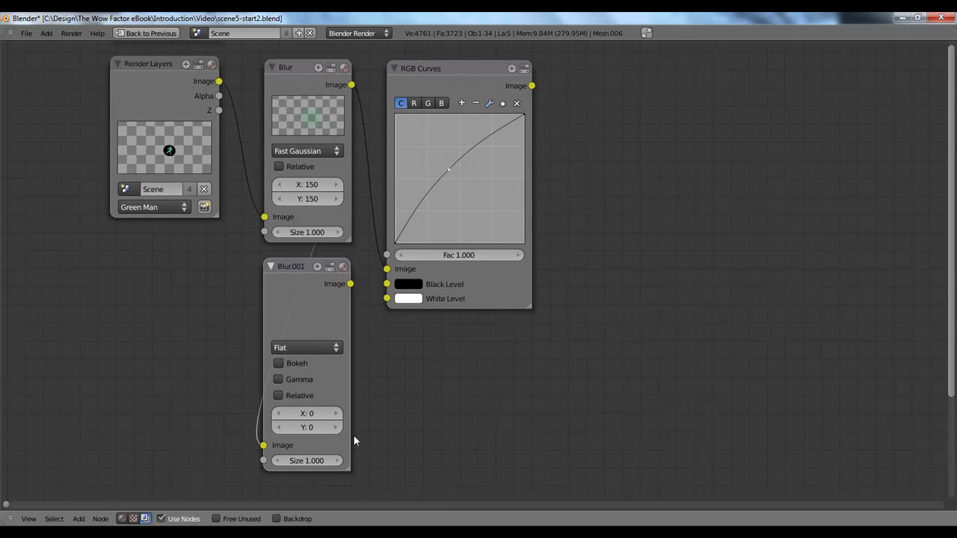
pyautogui.moveTo(219, 82); pyautogui.dragTo(264, 445)
# Step: Set the second Blur node to Fast Gaussian with X and Y both at 15
pyautogui.moveTo(349, 345); pyautogui.dragTo(363, 327, button='middle')
pyautogui.click(325, 340)
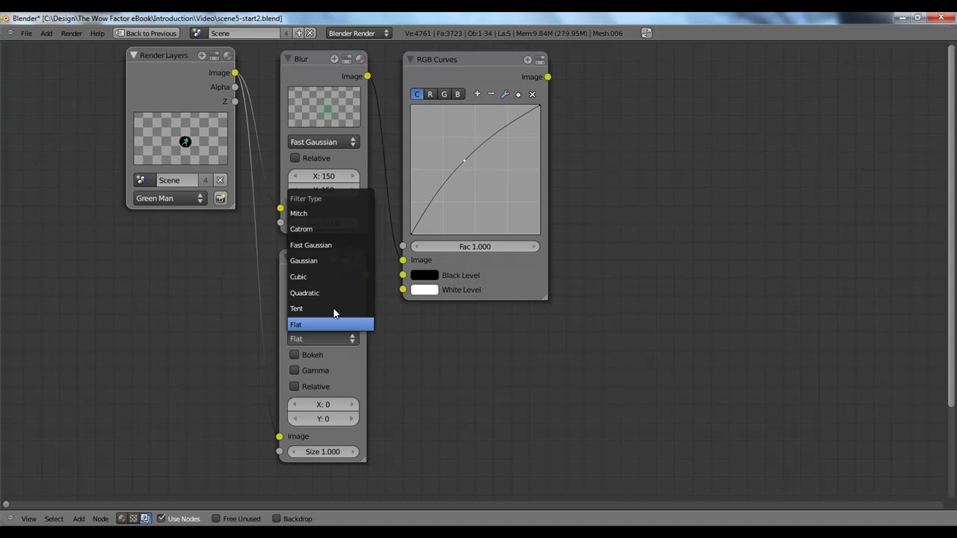
pyautogui.click(335, 246)
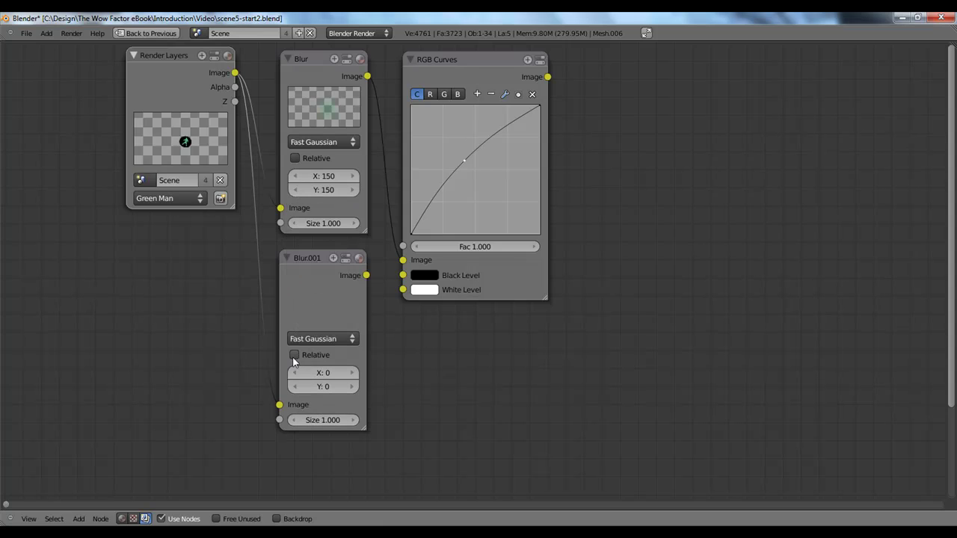
pyautogui.click(324, 376)
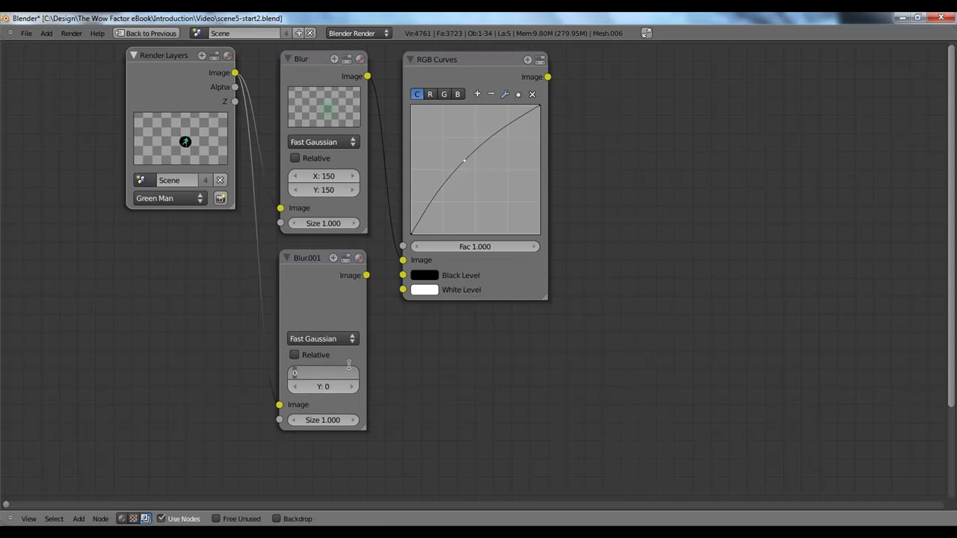
pyautogui.write('15')
pyautogui.press('Tab')
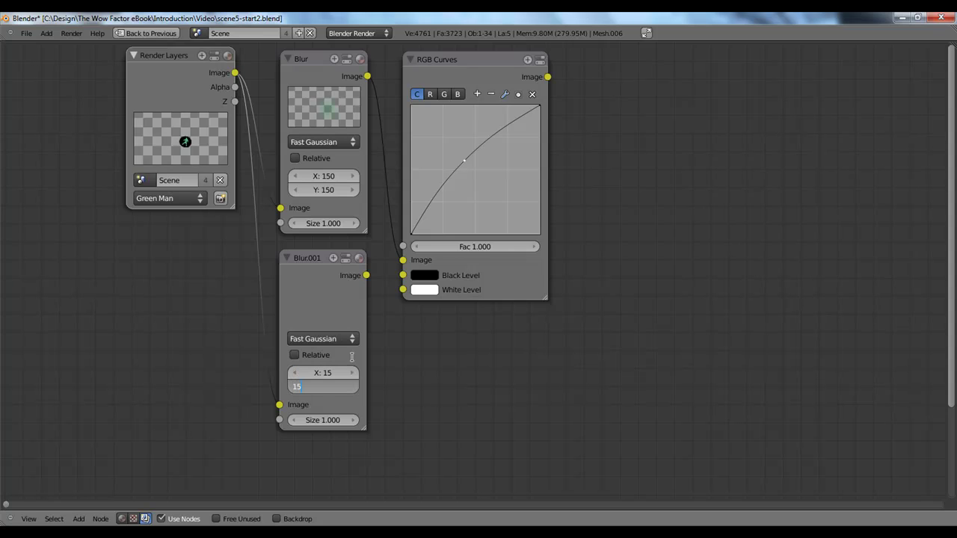
pyautogui.press('Return')
# Step: Move the second Blur node farther down and add a Viewer output node fed by it
pyautogui.moveTo(331, 295); pyautogui.dragTo(332, 372)
pyautogui.moveTo(403, 348); pyautogui.dragTo(382, 312, button='middle')
pyautogui.hotkey('shift', 'a')
pyautogui.moveTo(363, 284)
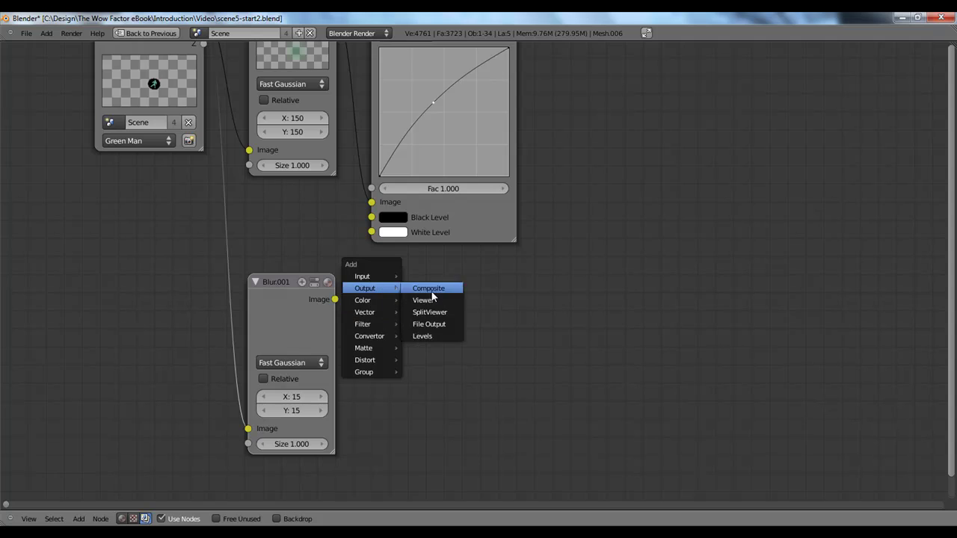
pyautogui.click(428, 299)
pyautogui.click(523, 385)
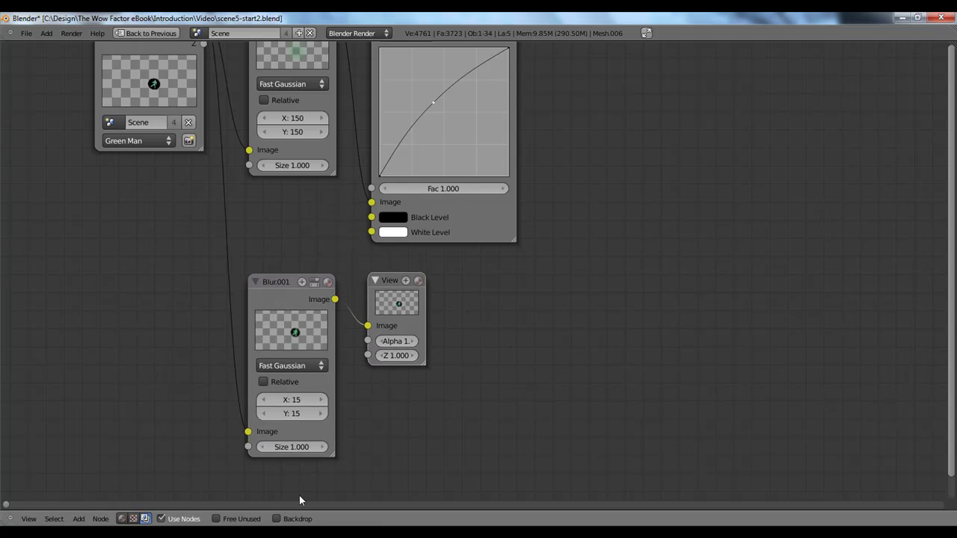
# Step: Turn on the backdrop and examine the slightly blurred green man behind the nodes
pyautogui.click(296, 521)
pyautogui.moveTo(389, 453); pyautogui.dragTo(257, 402, button='middle')
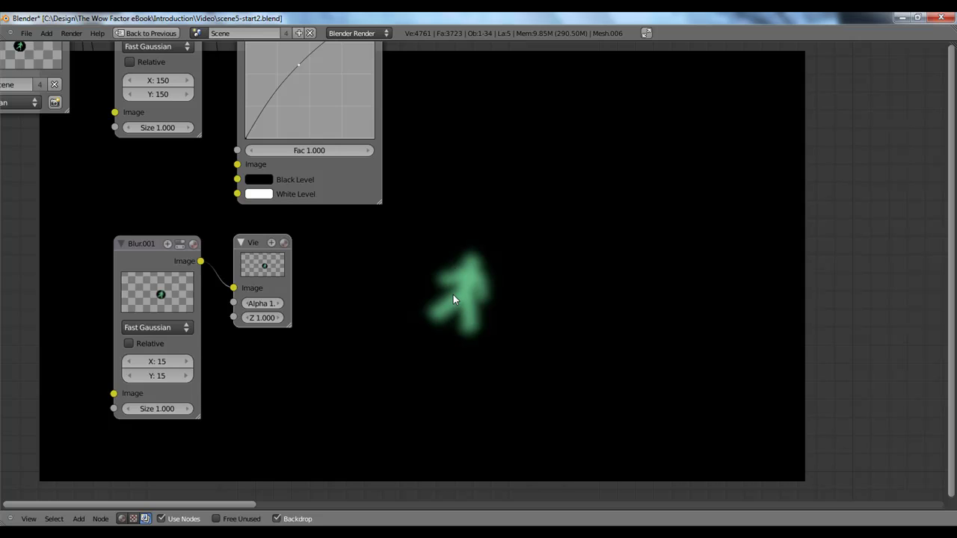
pyautogui.moveTo(283, 274); pyautogui.dragTo(354, 254, button='middle')
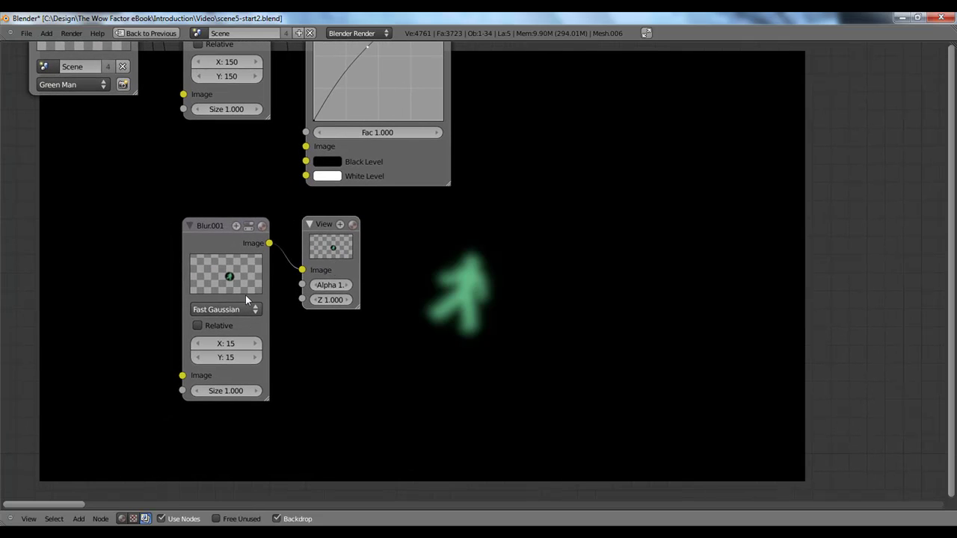
pyautogui.moveTo(404, 227); pyautogui.dragTo(376, 234, button='middle')
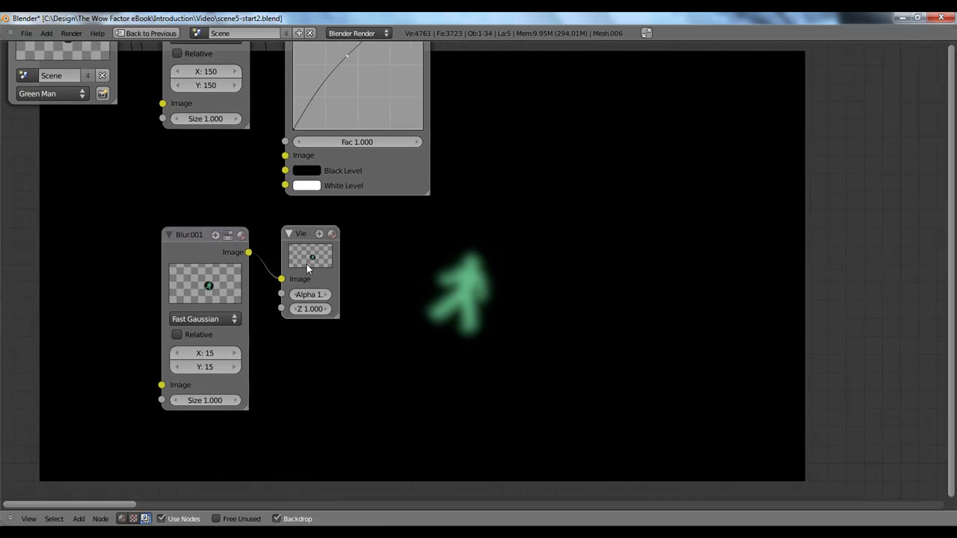
# Step: Replace the Viewer node with an RGB Curves node fed by the second Blur node
pyautogui.press('x')
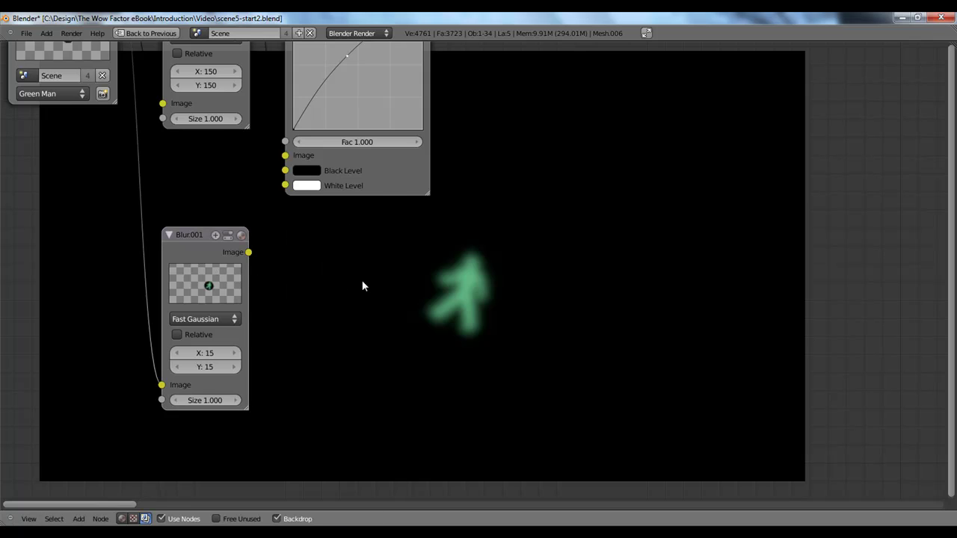
pyautogui.hotkey('shift', 'a')
pyautogui.moveTo(340, 292)
pyautogui.click(408, 295)
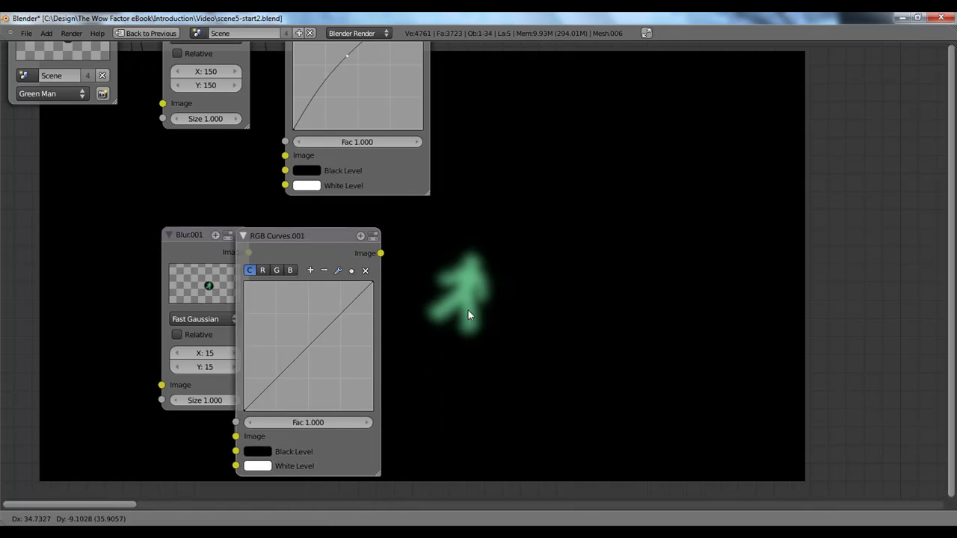
pyautogui.click(485, 295)
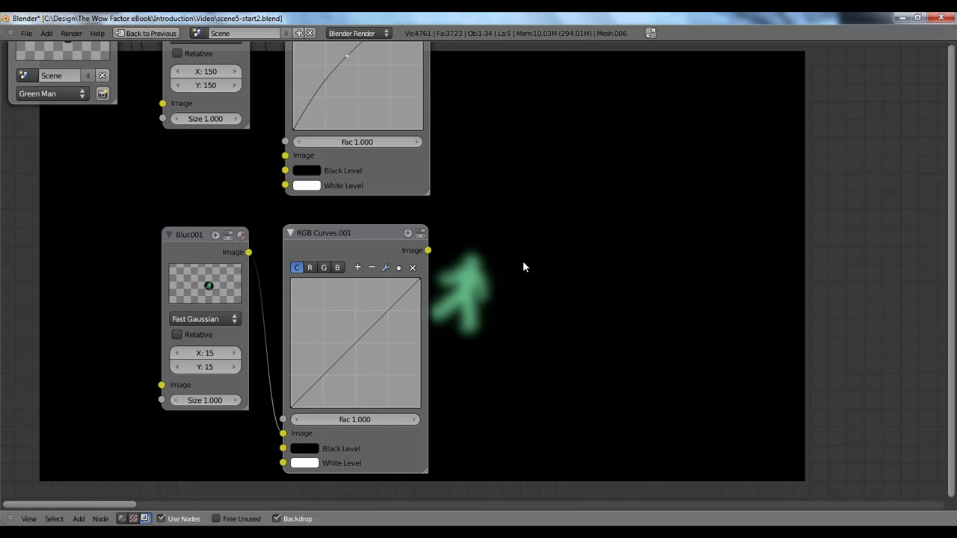
# Step: Add a Viewer node fed by the second RGB Curves node and bend that node's curve upward to brighten the glow
pyautogui.hotkey('shift', 'a')
pyautogui.moveTo(518, 250)
pyautogui.click(552, 264)
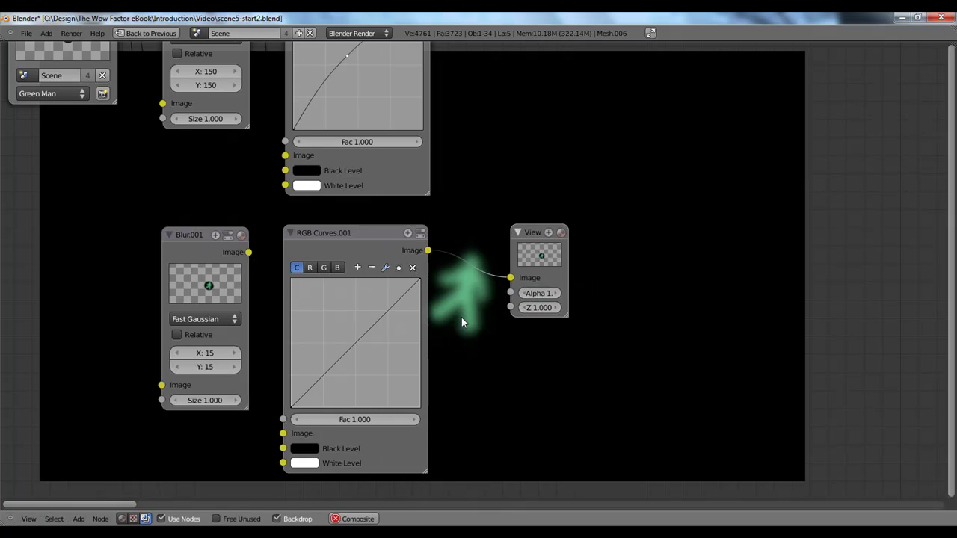
pyautogui.moveTo(356, 342); pyautogui.dragTo(335, 324)
pyautogui.moveTo(679, 307); pyautogui.dragTo(480, 290, button='middle')
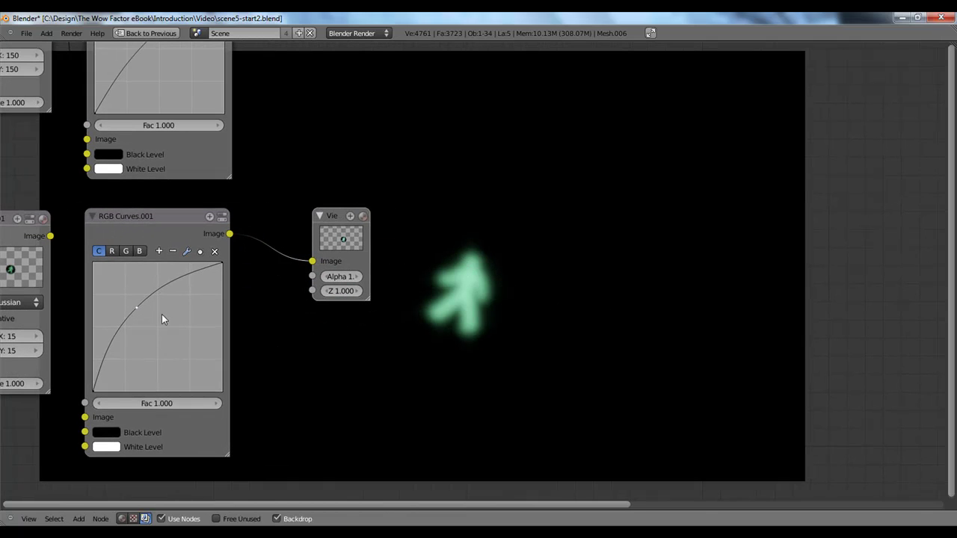
pyautogui.moveTo(136, 309)
pyautogui.mouseDown()
pyautogui.moveTo(145, 318)
pyautogui.moveTo(139, 309)
pyautogui.mouseUp()
# Step: Delete the Viewer node and move the second Blur and RGB Curves nodes up along the Y axis, closer to the first pair
pyautogui.moveTo(261, 312); pyautogui.dragTo(368, 298, button='middle')
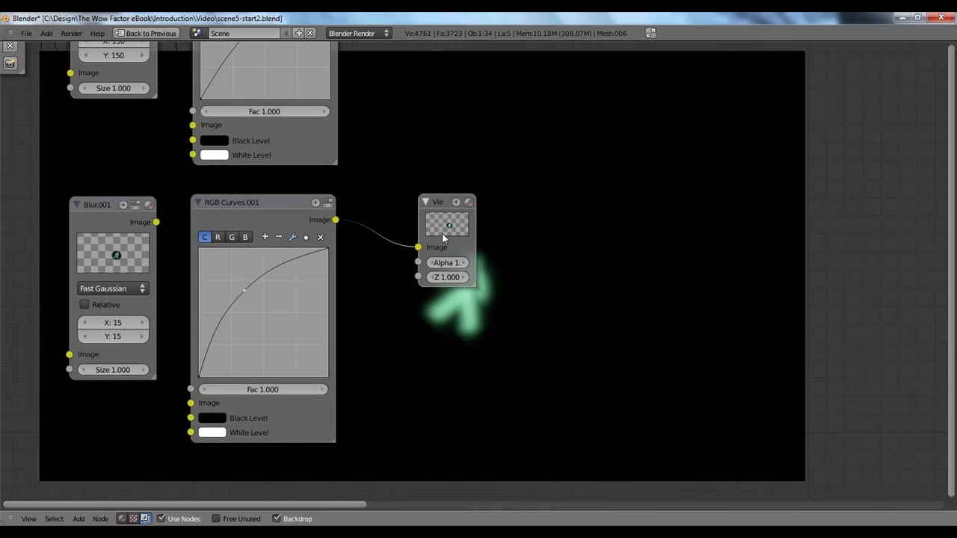
pyautogui.moveTo(458, 235); pyautogui.dragTo(479, 194, button='middle')
pyautogui.press('x')
pyautogui.scroll(-2, 485, 252)
pyautogui.click(366, 244)
pyautogui.keyDown('shift'); pyautogui.click(444, 238); pyautogui.keyUp('shift')
pyautogui.press('g')
pyautogui.press('y')
pyautogui.click(447, 230)
# Step: Add a Glare filter node below the second Blur node
pyautogui.moveTo(446, 229); pyautogui.dragTo(433, 172, button='middle')
pyautogui.hotkey('shift', 'a')
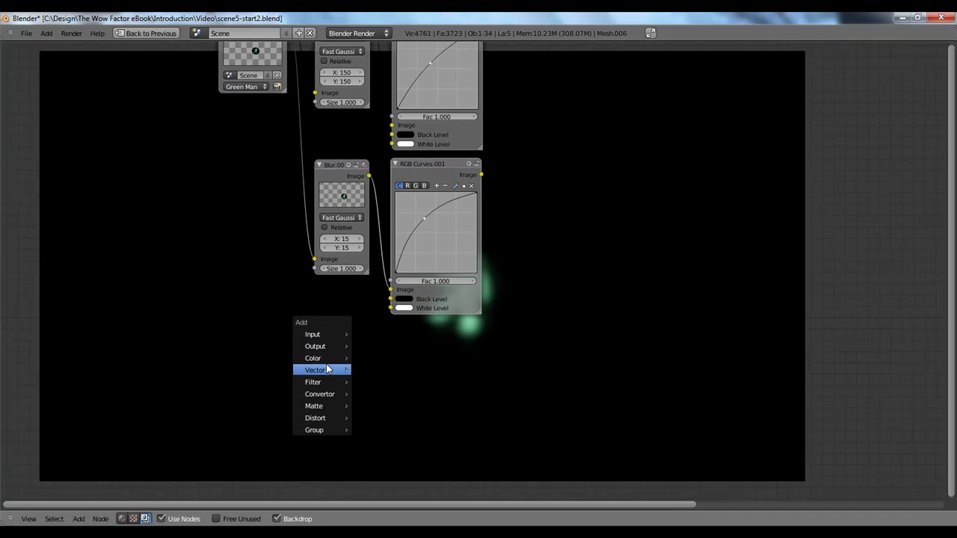
pyautogui.moveTo(338, 384)
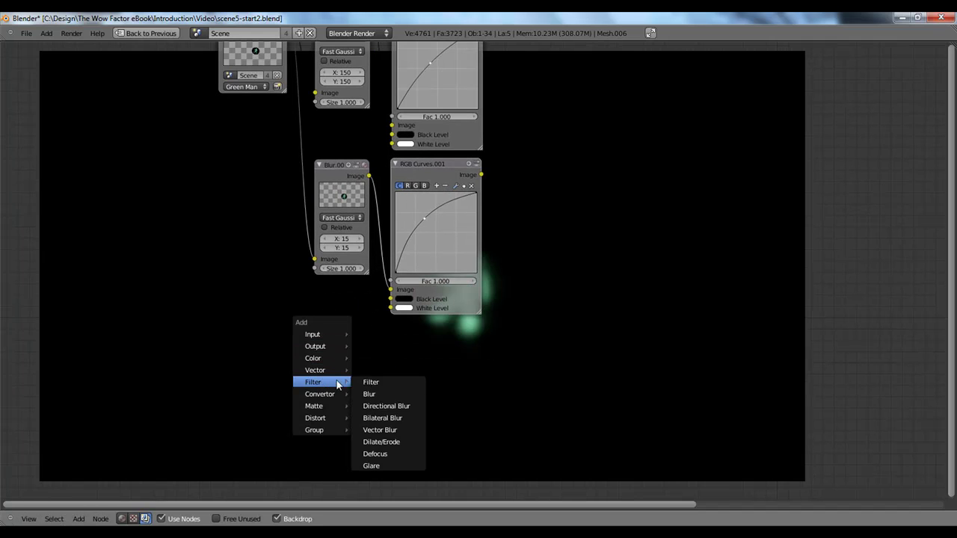
pyautogui.click(379, 466)
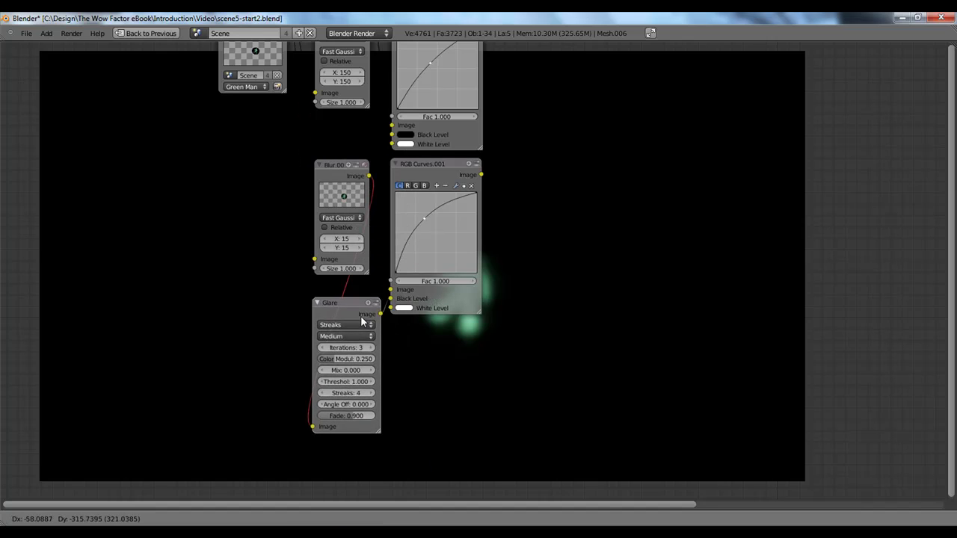
pyautogui.click(313, 439)
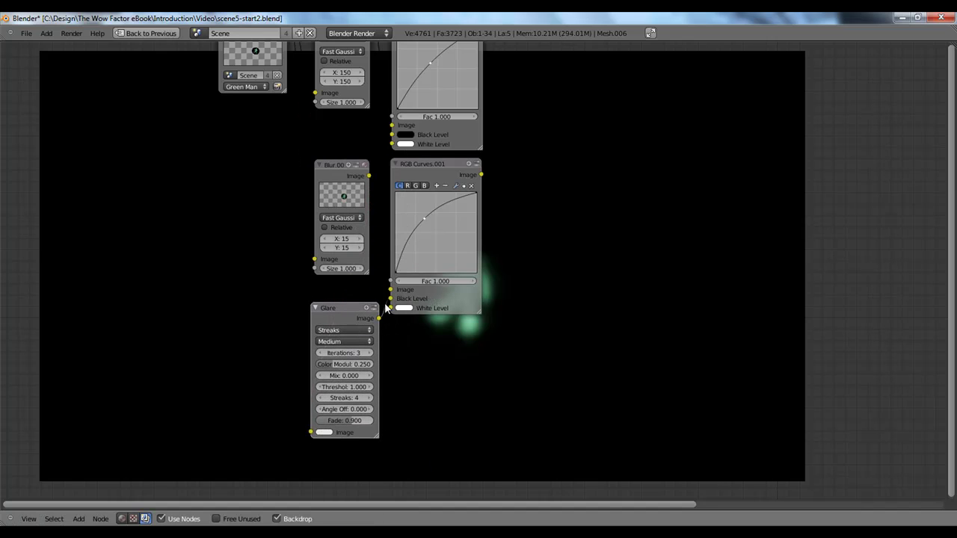
# Step: Disconnect the Glare node from the RGB Curves node's Black Level input and line it up beneath the second Blur node
pyautogui.moveTo(358, 315); pyautogui.dragTo(307, 348)
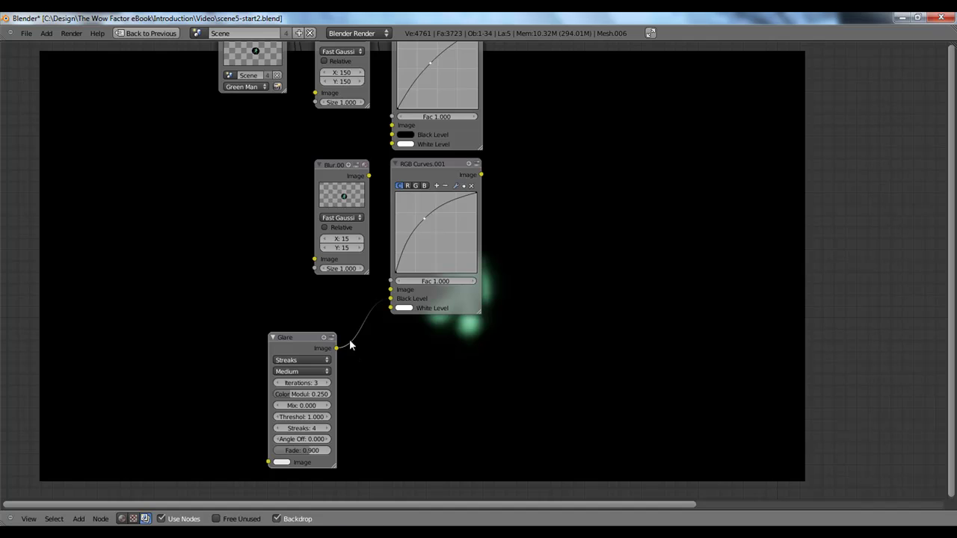
pyautogui.moveTo(390, 299); pyautogui.dragTo(352, 329)
pyautogui.moveTo(299, 342); pyautogui.dragTo(336, 336)
pyautogui.click(344, 337)
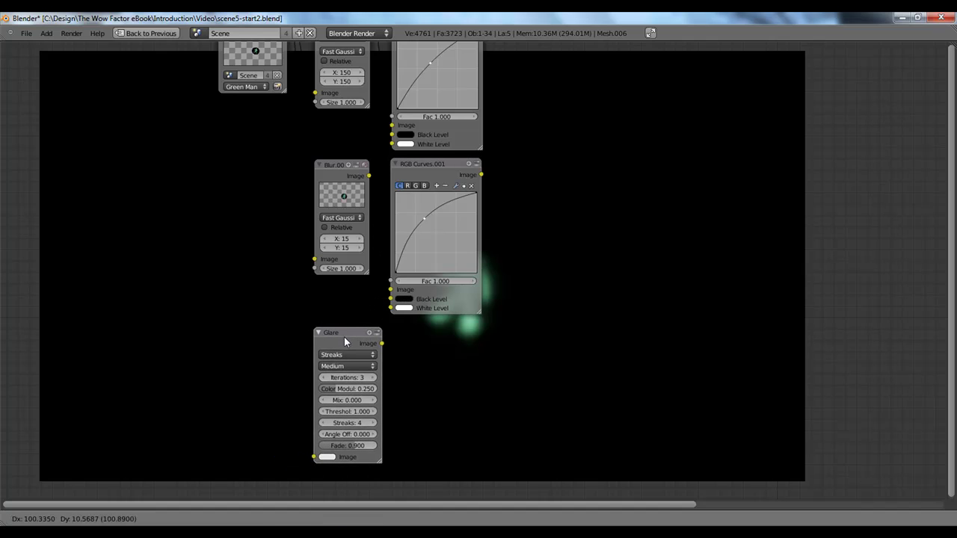
# Step: Turn off the backdrop and connect the Green Man layer's Image output to the Glare node's Image input
pyautogui.click(276, 519)
pyautogui.moveTo(340, 327); pyautogui.dragTo(271, 378, button='middle')
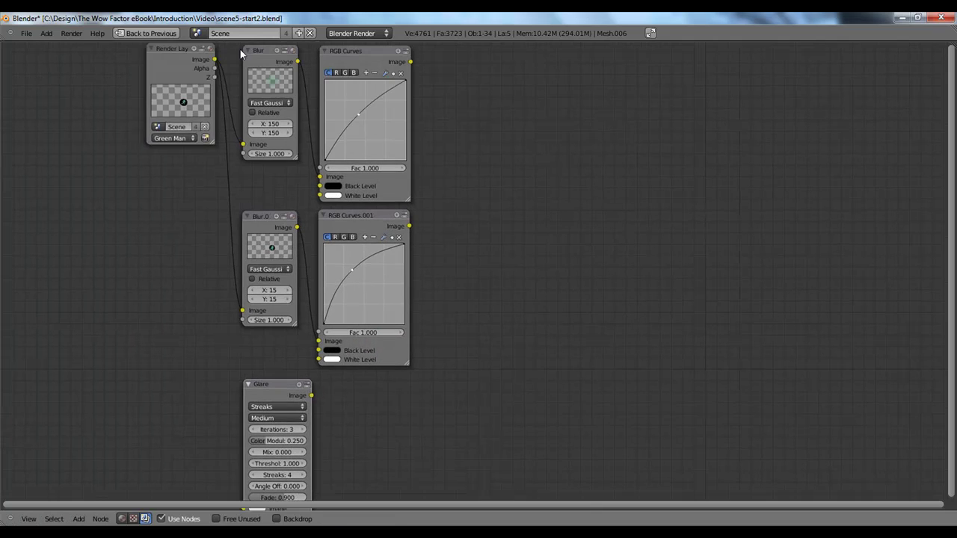
pyautogui.moveTo(225, 514); pyautogui.dragTo(238, 513)
pyautogui.moveTo(351, 430); pyautogui.dragTo(431, 222, button='middle')
pyautogui.scroll(2, 431, 222)
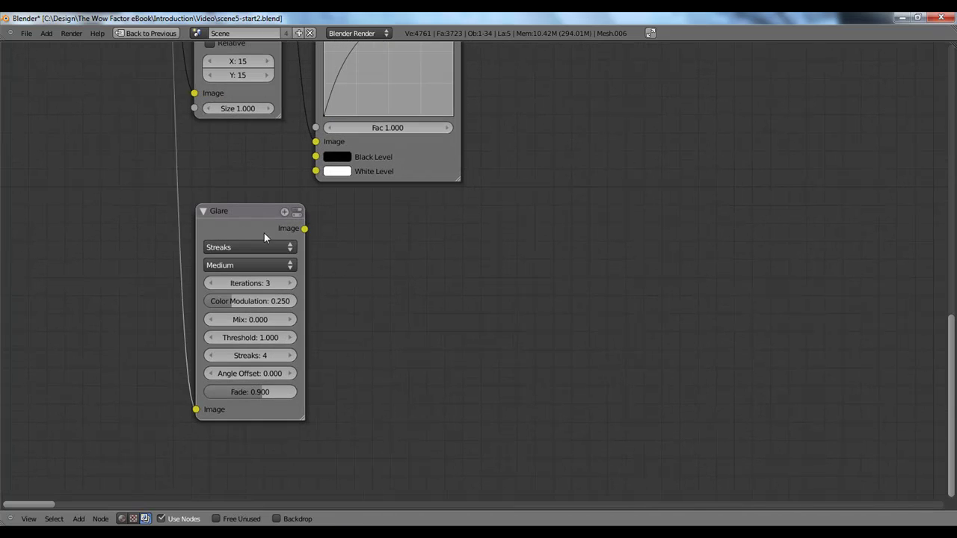
# Step: Move the Glare node slightly down, add a Viewer node on its Image output and turn on the backdrop
pyautogui.moveTo(254, 230); pyautogui.dragTo(242, 262, button='middle')
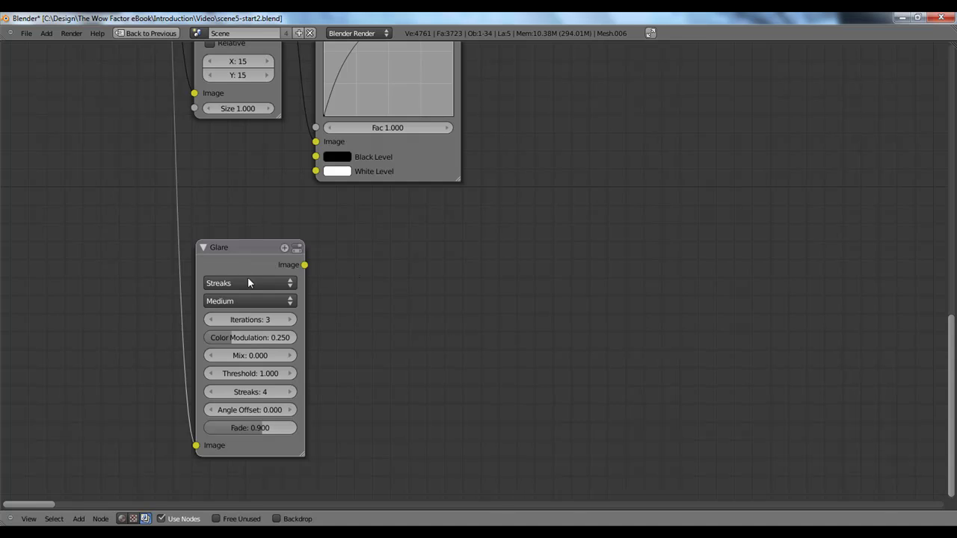
pyautogui.hotkey('shift', 'a')
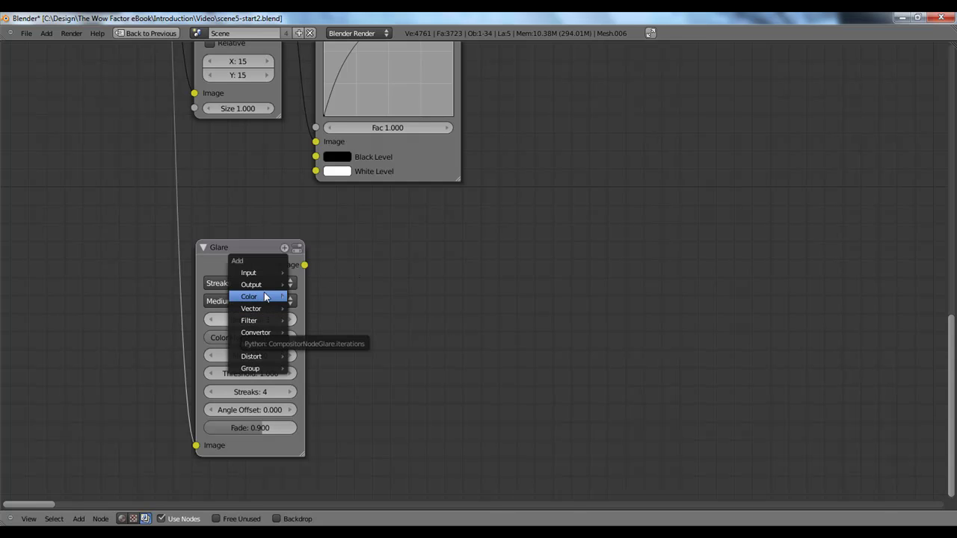
pyautogui.click(303, 295)
pyautogui.click(422, 357)
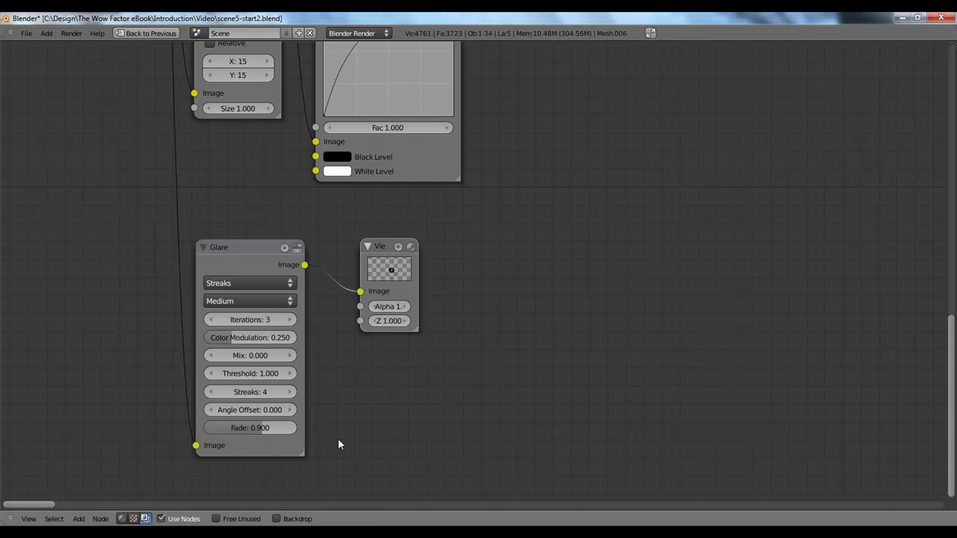
pyautogui.moveTo(375, 429); pyautogui.dragTo(318, 413, button='middle')
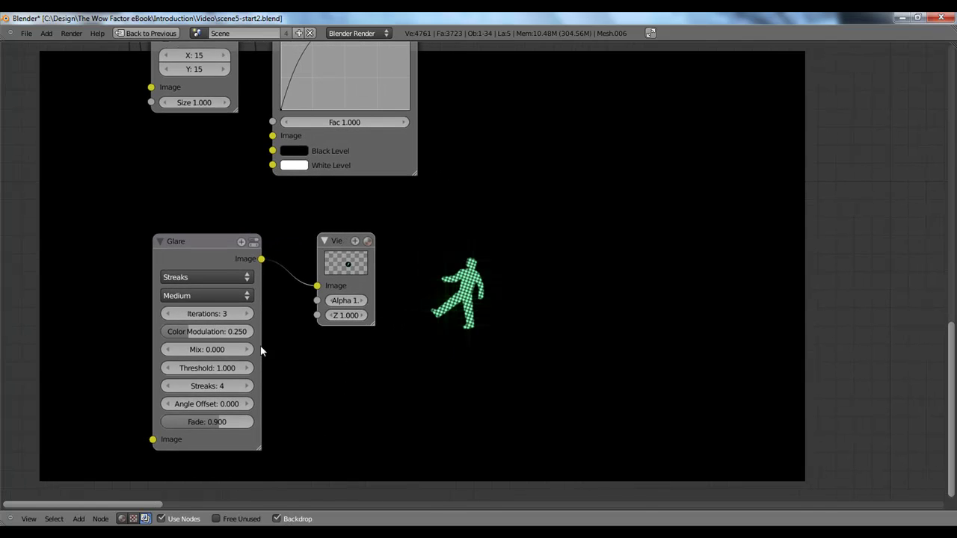
# Step: Choose Streaks as the Glare node's type and set its Iterations to 5
pyautogui.click(188, 278)
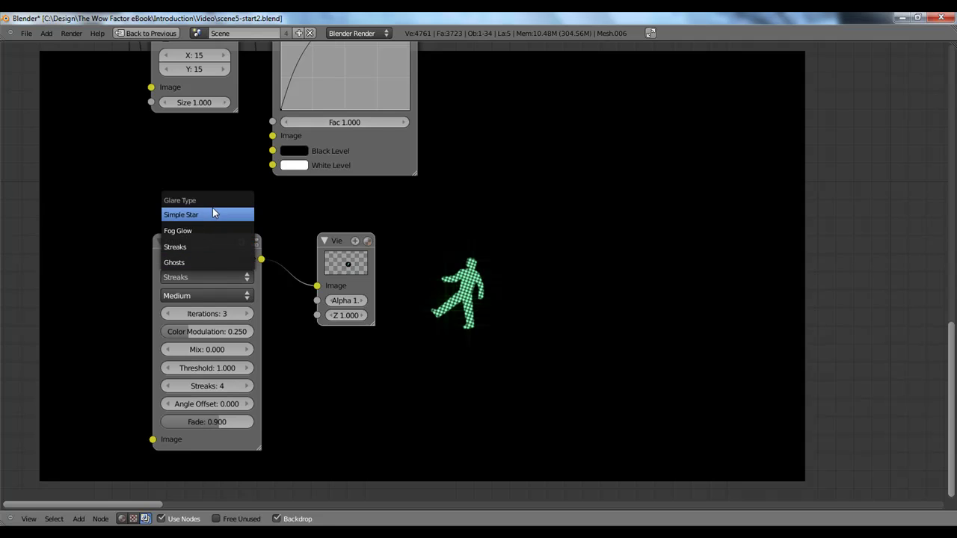
pyautogui.click(191, 248)
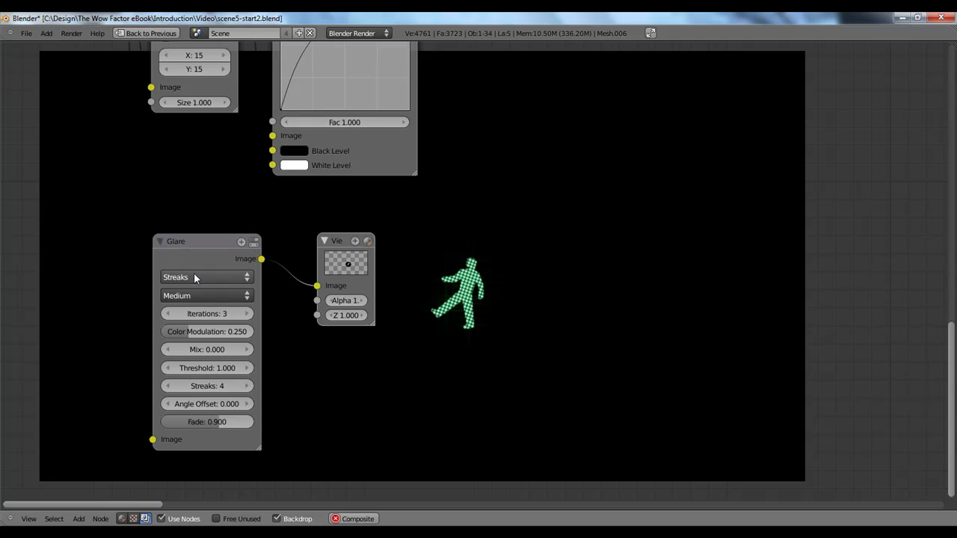
pyautogui.click(247, 314)
pyautogui.click(247, 315)
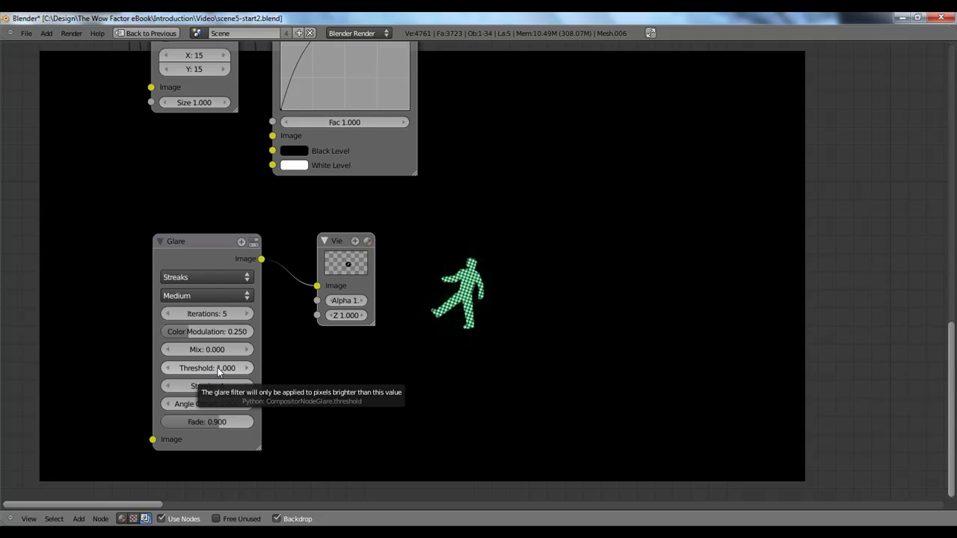
# Step: Set the Glare node's Threshold to 0 and its number of Streaks to 7
pyautogui.moveTo(219, 372); pyautogui.dragTo(187, 373)
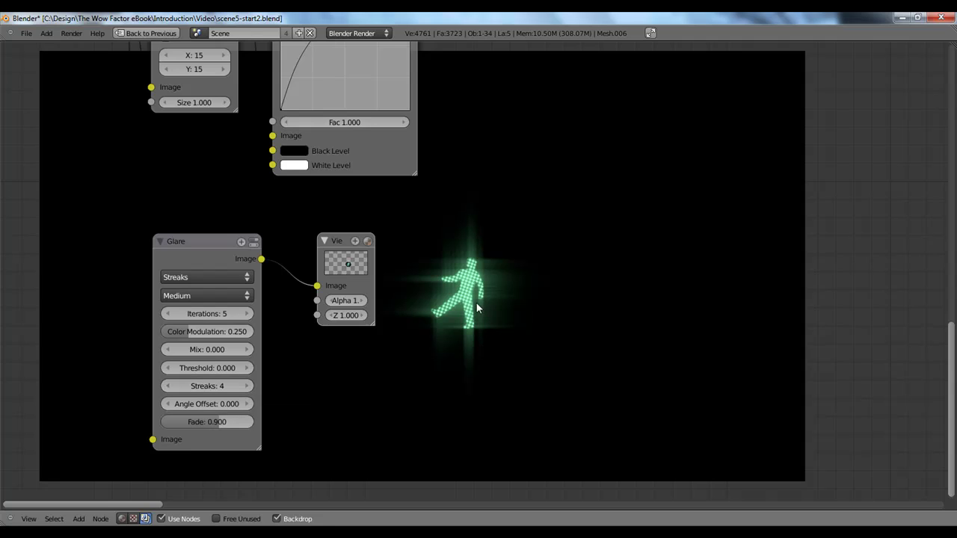
pyautogui.click(247, 386)
pyautogui.click(248, 386)
pyautogui.click(247, 386)
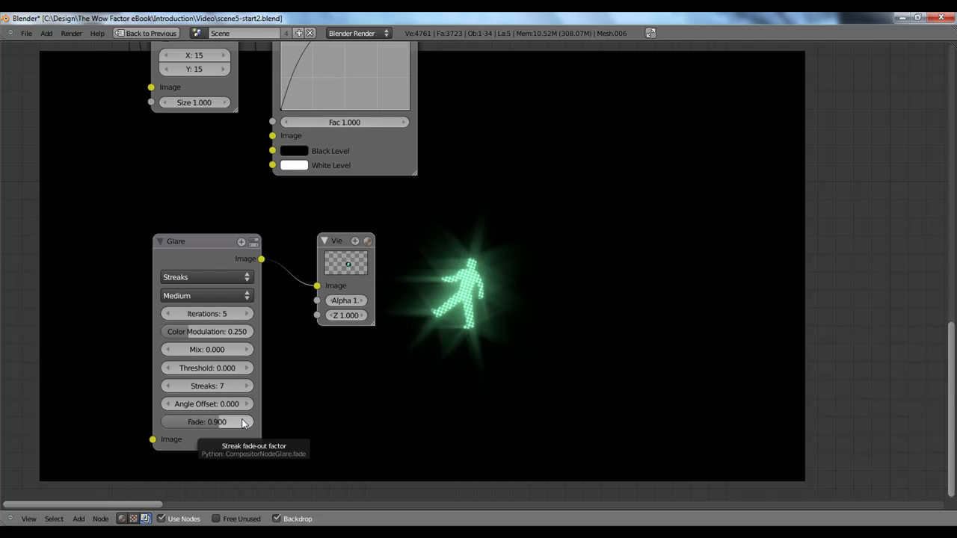
# Step: Try stronger Fade and Color Modulation values on the Glare node, settling on Fade 0.910 and Color Modulation 0
pyautogui.moveTo(234, 423); pyautogui.dragTo(263, 420)
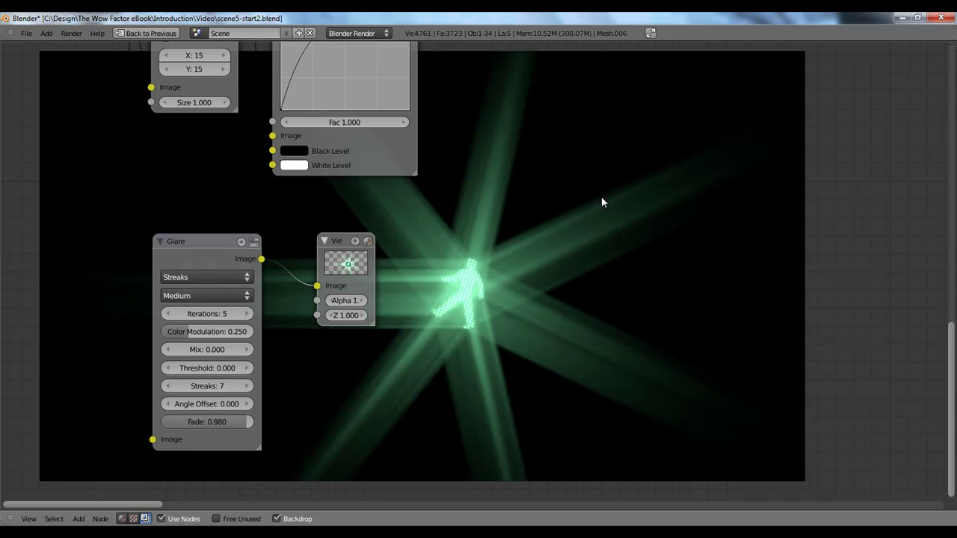
pyautogui.moveTo(244, 424); pyautogui.dragTo(233, 425)
pyautogui.moveTo(164, 434); pyautogui.dragTo(10, 438)
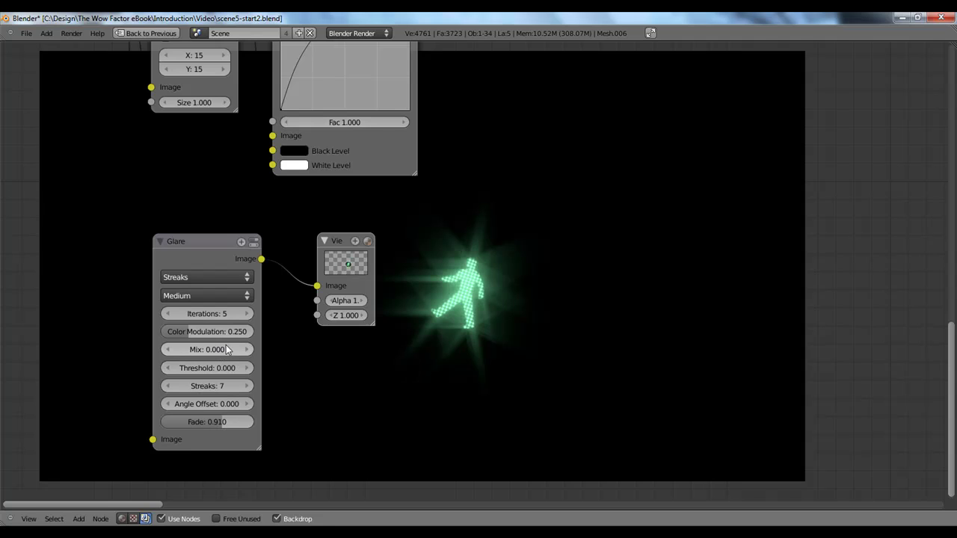
pyautogui.moveTo(212, 333); pyautogui.dragTo(263, 331)
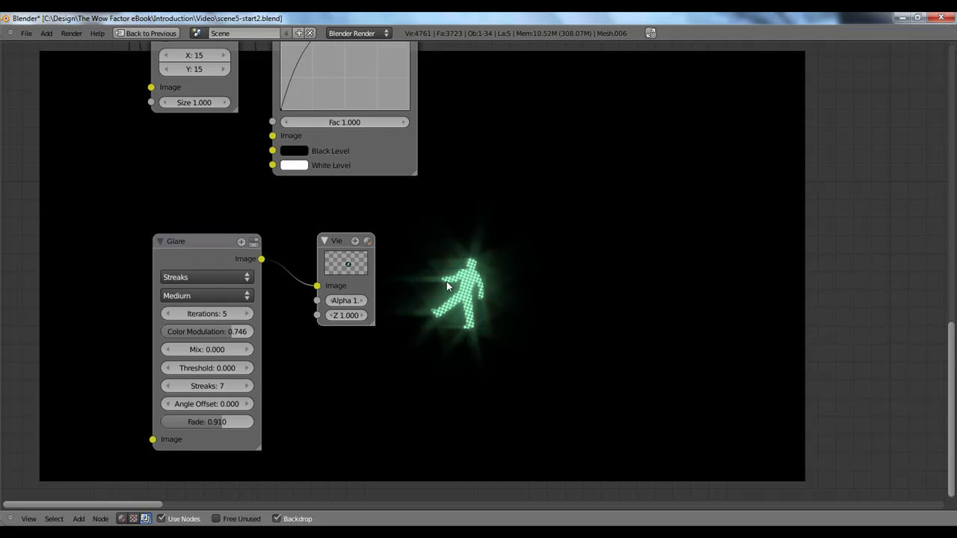
pyautogui.moveTo(253, 331); pyautogui.dragTo(117, 348)
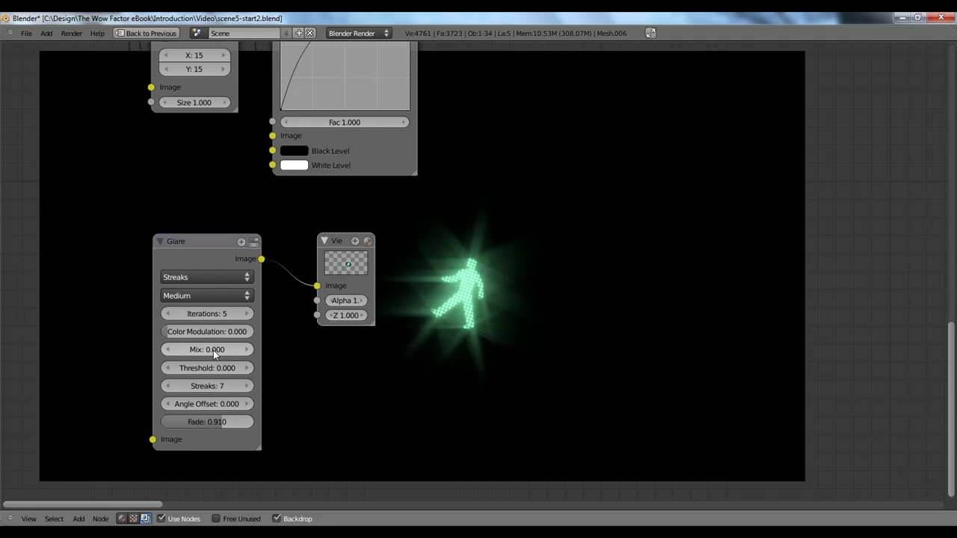
# Step: Try a Mix value of 1.000 on the Glare node and set it back to 0
pyautogui.moveTo(214, 350); pyautogui.dragTo(365, 364)
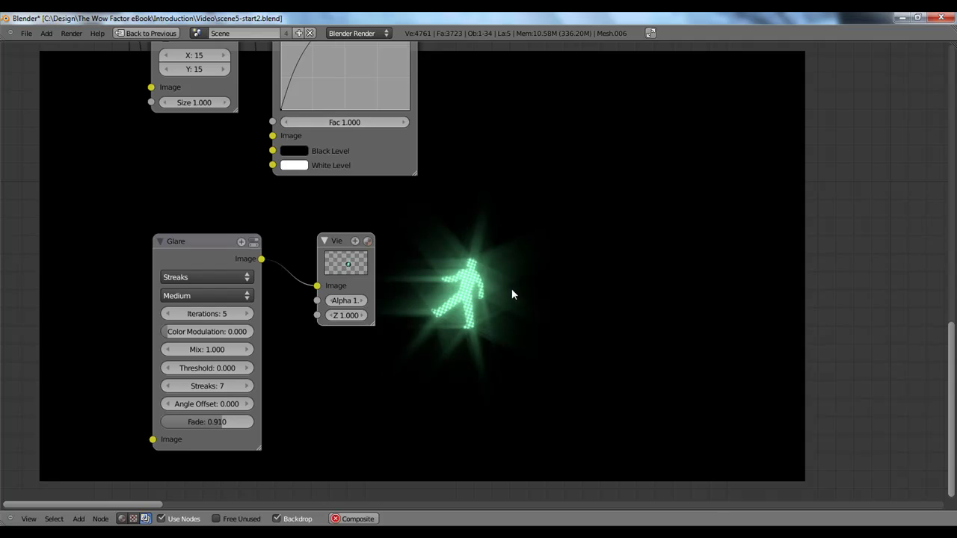
pyautogui.click(211, 348)
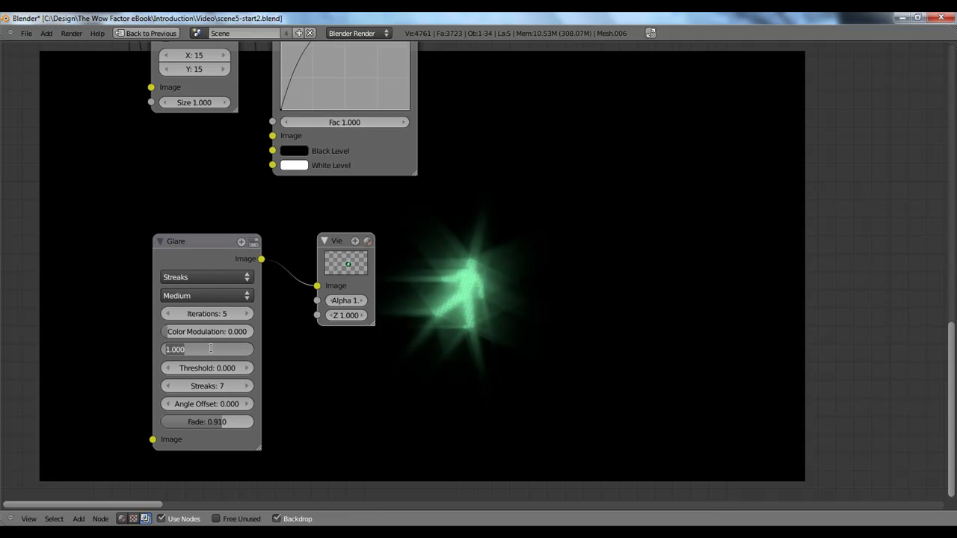
pyautogui.write('0')
pyautogui.press('Return')
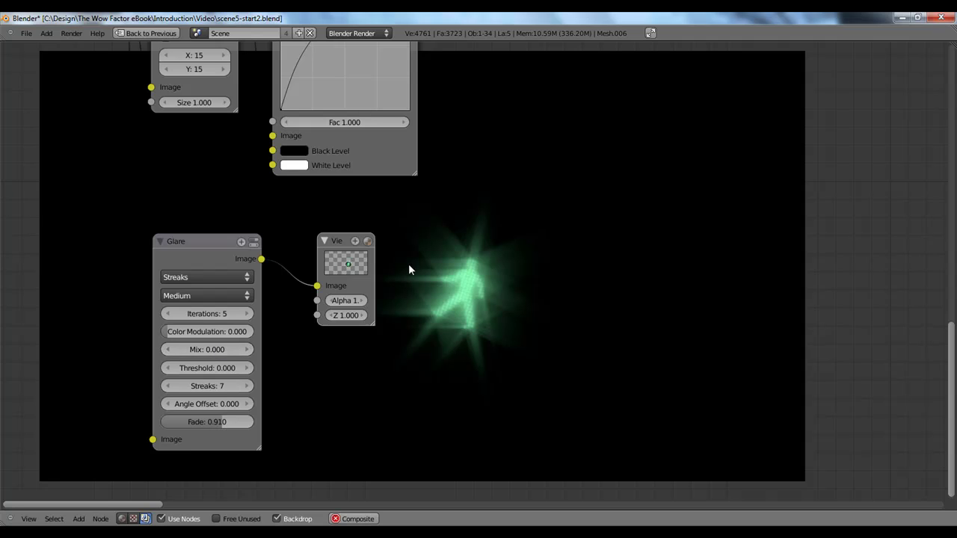
# Step: Delete the Viewer node attached to the Glare node and turn off the backdrop
pyautogui.moveTo(395, 260); pyautogui.dragTo(327, 314, button='middle')
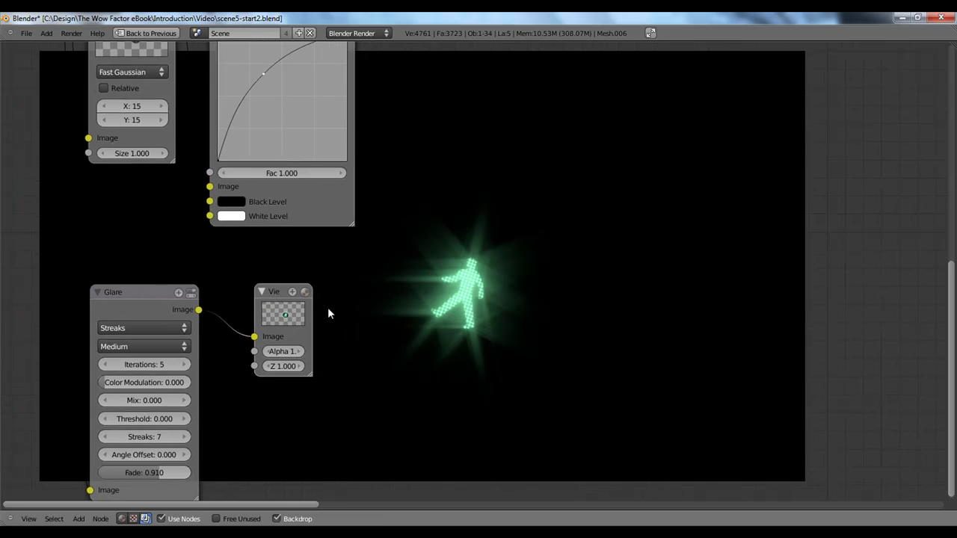
pyautogui.moveTo(378, 288); pyautogui.dragTo(329, 365, button='middle')
pyautogui.scroll(-2, 329, 364)
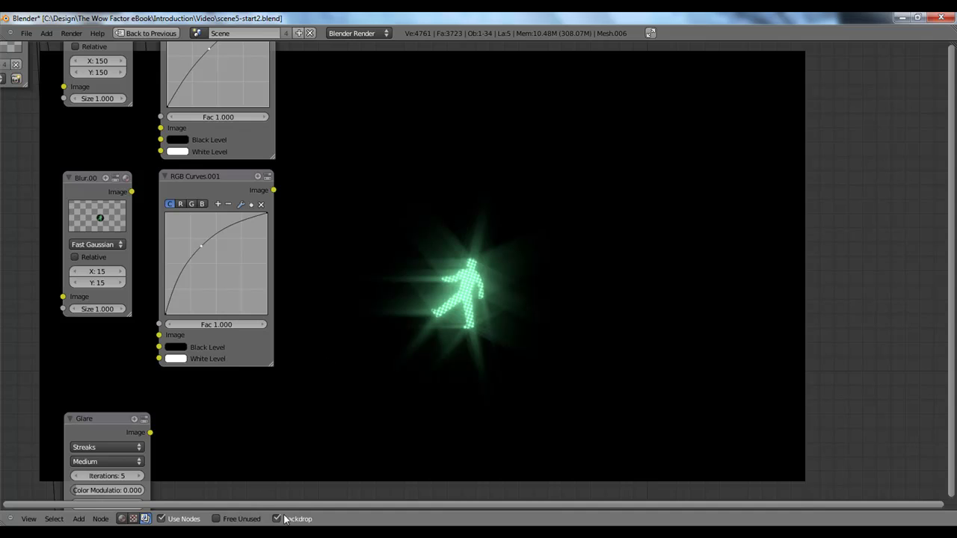
pyautogui.moveTo(314, 331); pyautogui.dragTo(421, 196, button='middle')
pyautogui.scroll(-2, 358, 375)
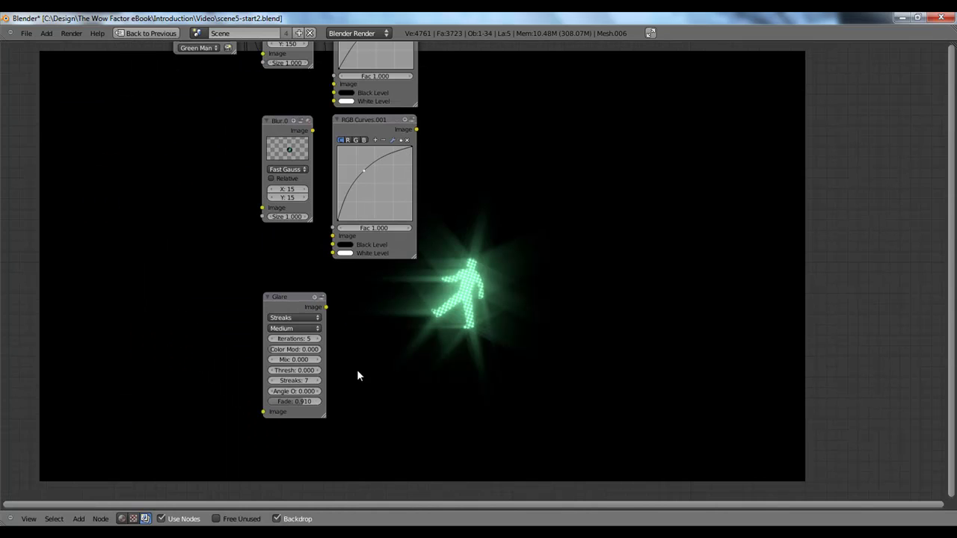
pyautogui.click(292, 519)
pyautogui.moveTo(401, 277); pyautogui.dragTo(360, 359, button='middle')
# Step: Move the Glare node up, closer to the second Blur node
pyautogui.click(315, 57)
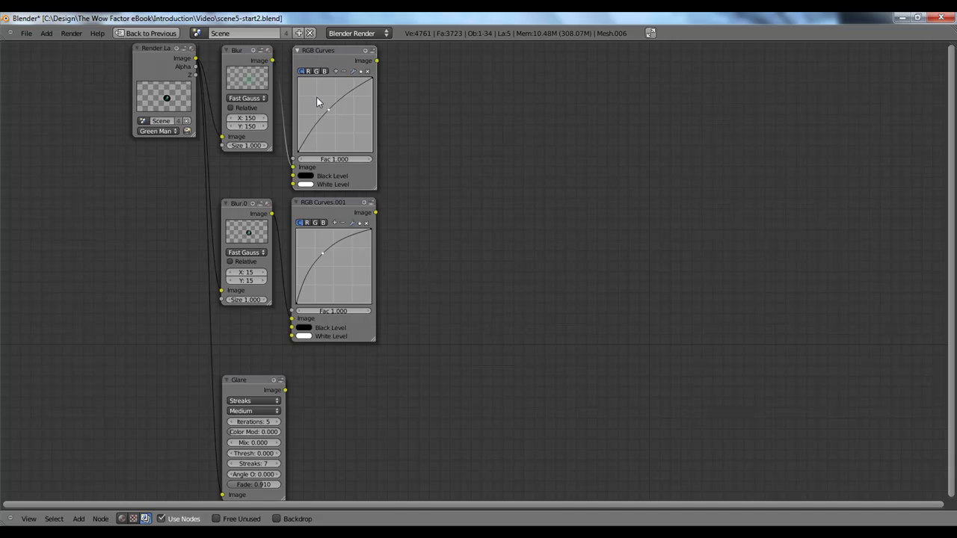
pyautogui.click(249, 224)
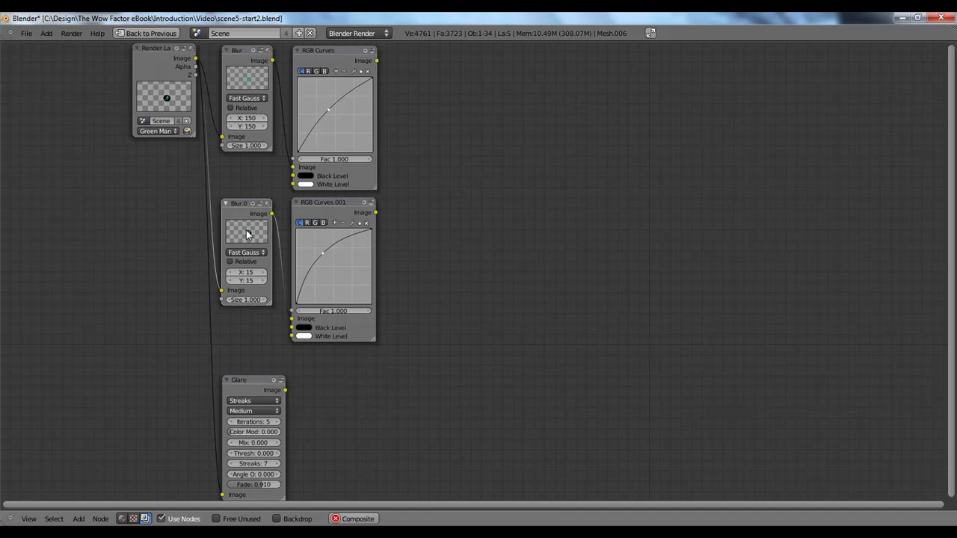
pyautogui.moveTo(260, 375); pyautogui.dragTo(247, 326, button='middle')
pyautogui.click(248, 325)
pyautogui.moveTo(369, 190); pyautogui.dragTo(384, 289, button='middle')
pyautogui.moveTo(247, 405); pyautogui.dragTo(247, 387)
pyautogui.moveTo(371, 269); pyautogui.dragTo(310, 340, button='middle')
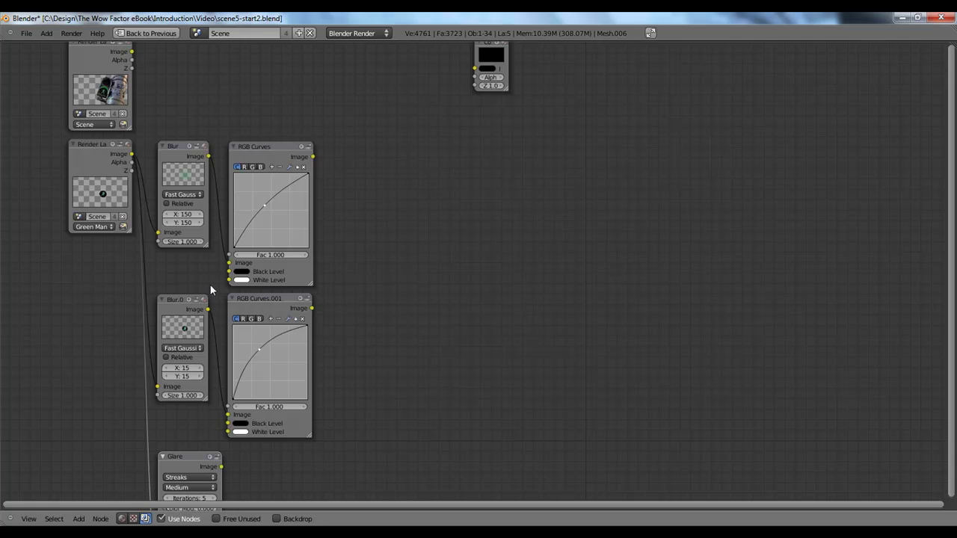
# Step: Add a Mix color node beside the first RGB Curves node, fed by that node's Image output
pyautogui.click(285, 151)
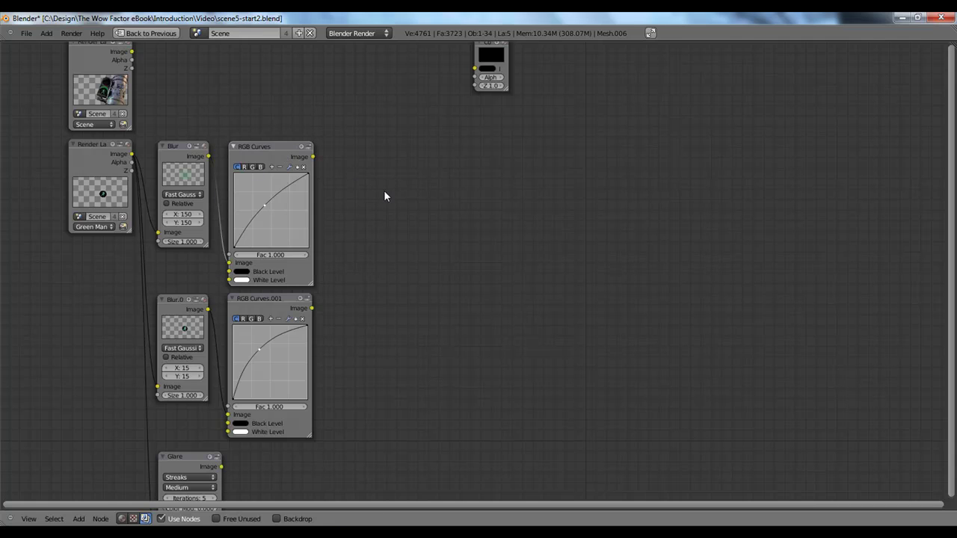
pyautogui.hotkey('shift', 'a')
pyautogui.moveTo(383, 199)
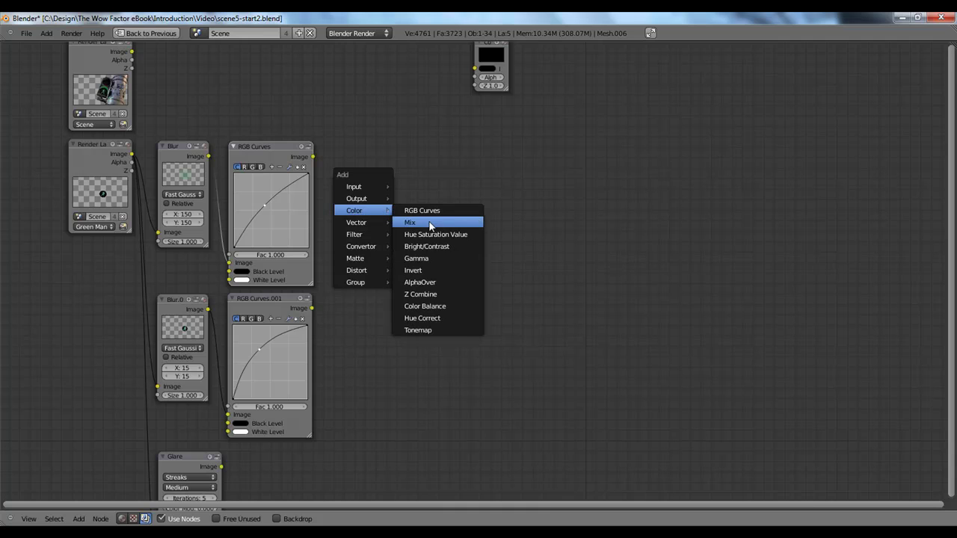
pyautogui.click(426, 222)
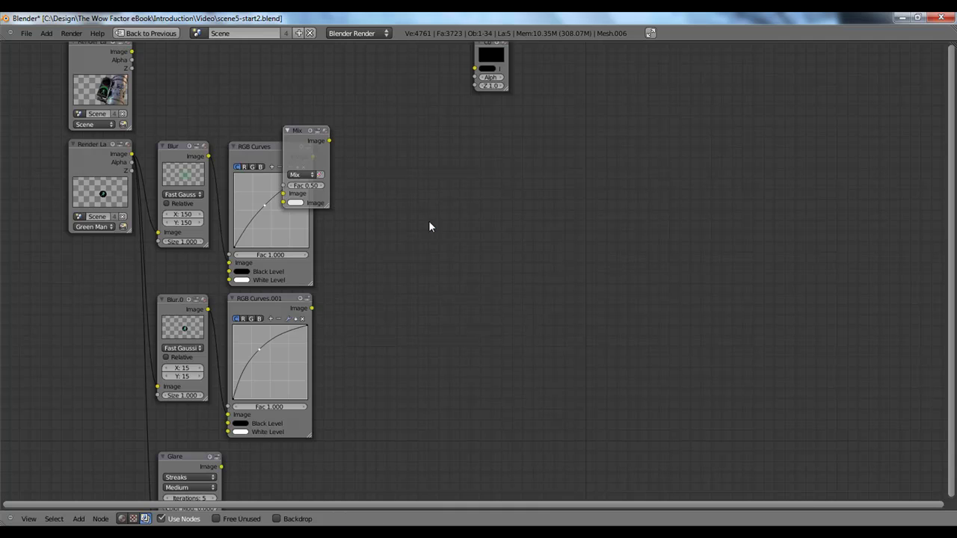
pyautogui.click(502, 244)
pyautogui.scroll(3, 359, 167)
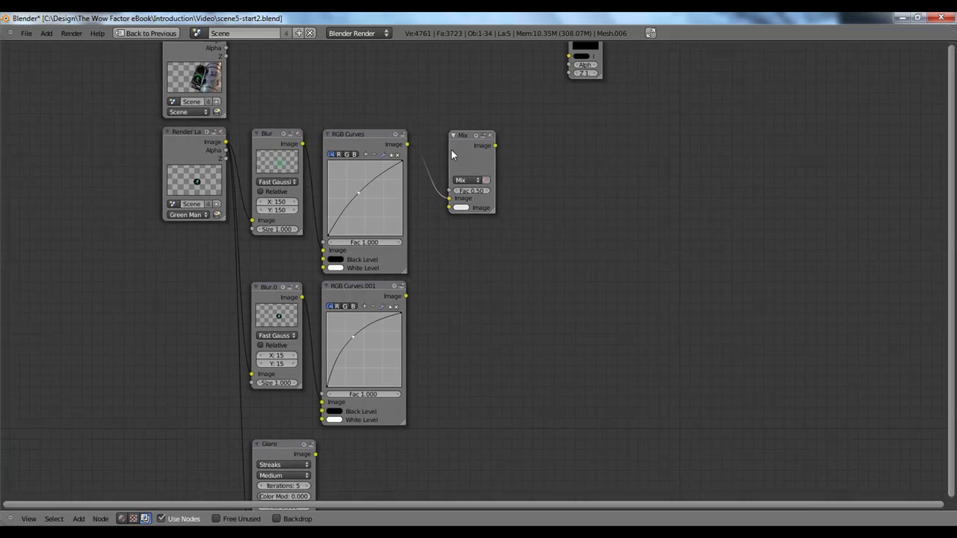
pyautogui.scroll(2, 419, 270)
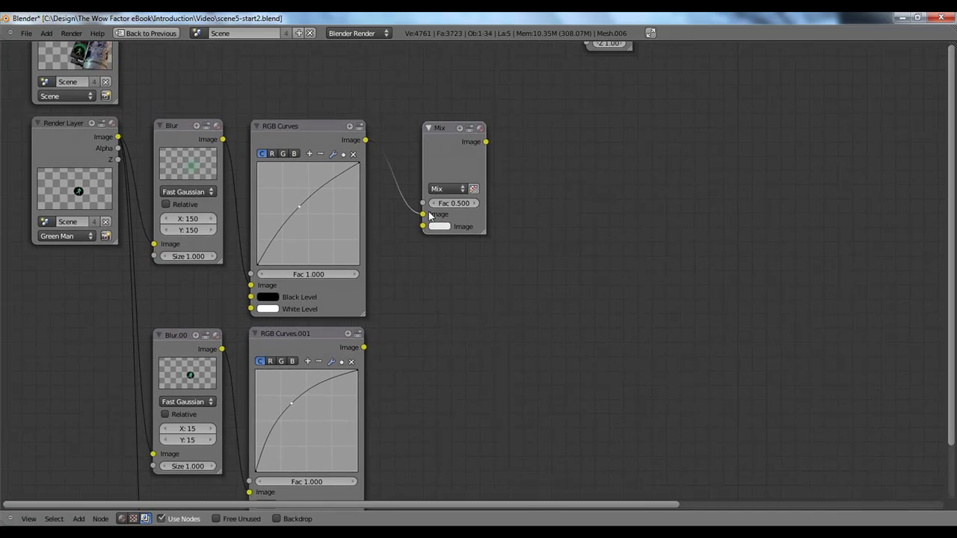
pyautogui.moveTo(455, 131); pyautogui.dragTo(472, 133)
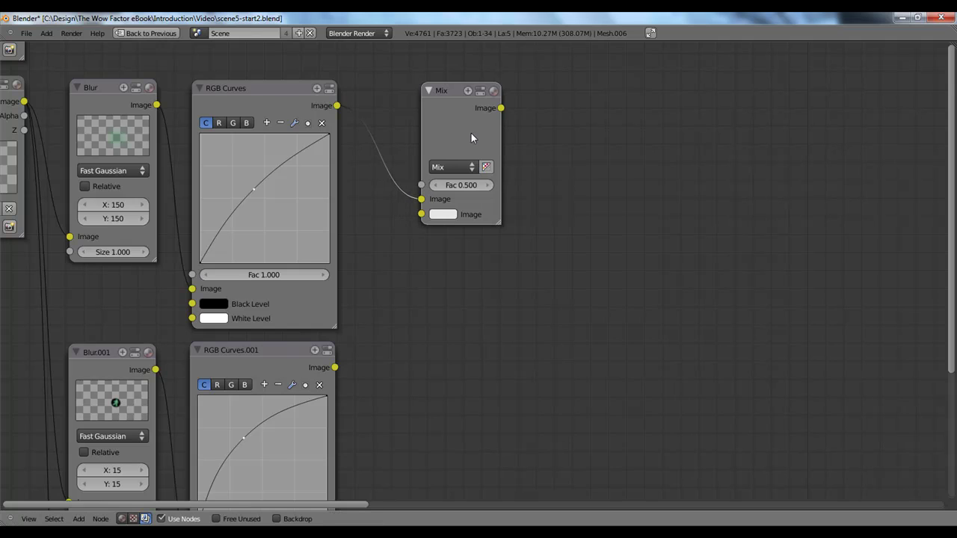
# Step: Set the Mix node's blend type to Screen and connect the second RGB Curves node's output to its second Image input
pyautogui.click(458, 169)
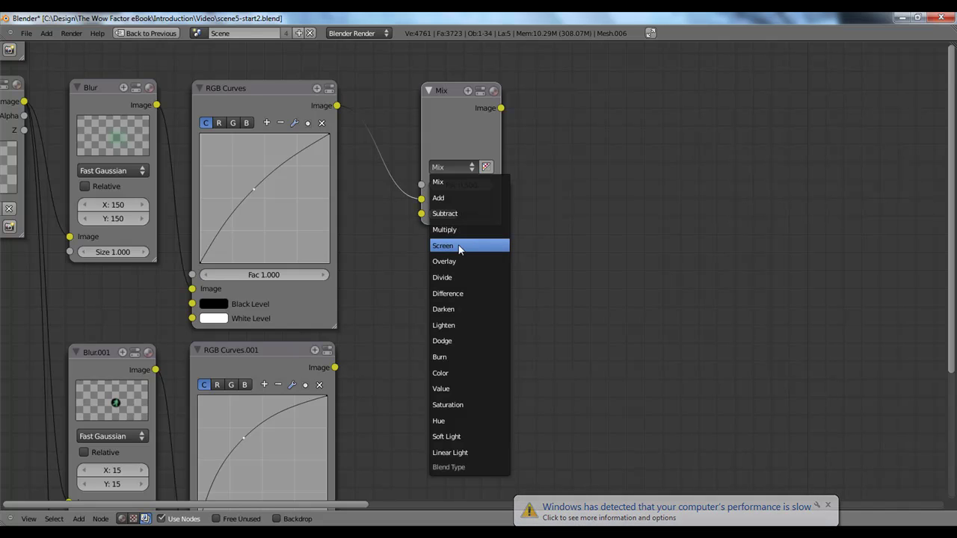
pyautogui.click(457, 246)
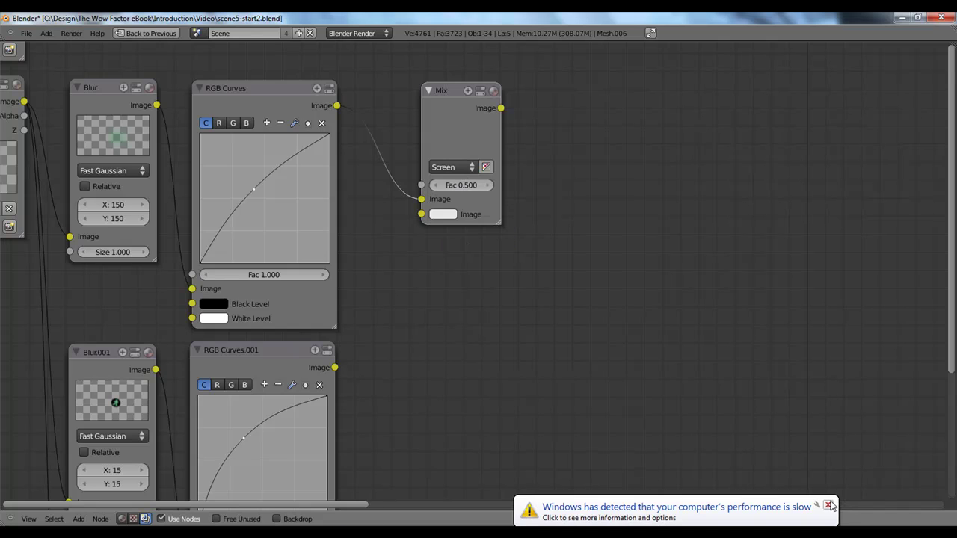
pyautogui.moveTo(335, 367); pyautogui.dragTo(421, 214)
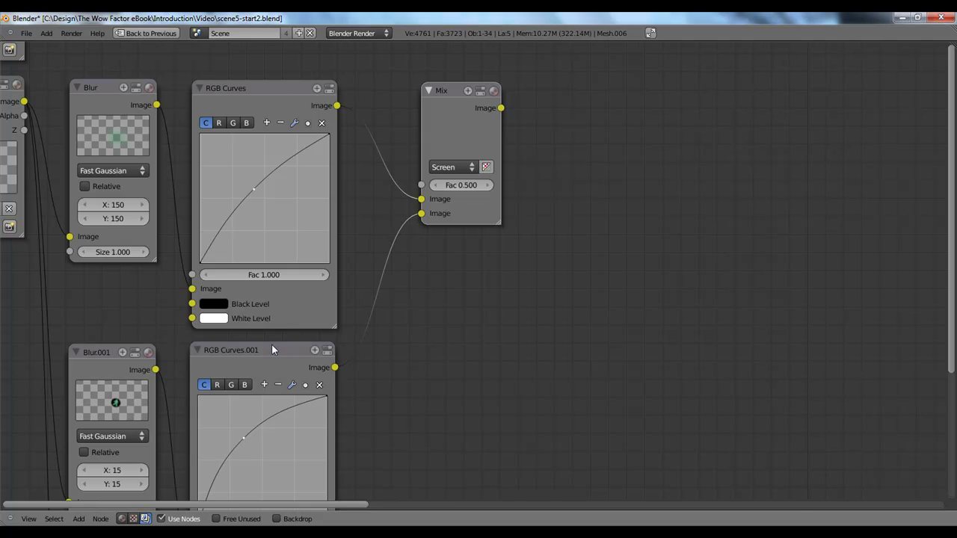
pyautogui.scroll(-1, 299, 184)
pyautogui.scroll(1, 421, 232)
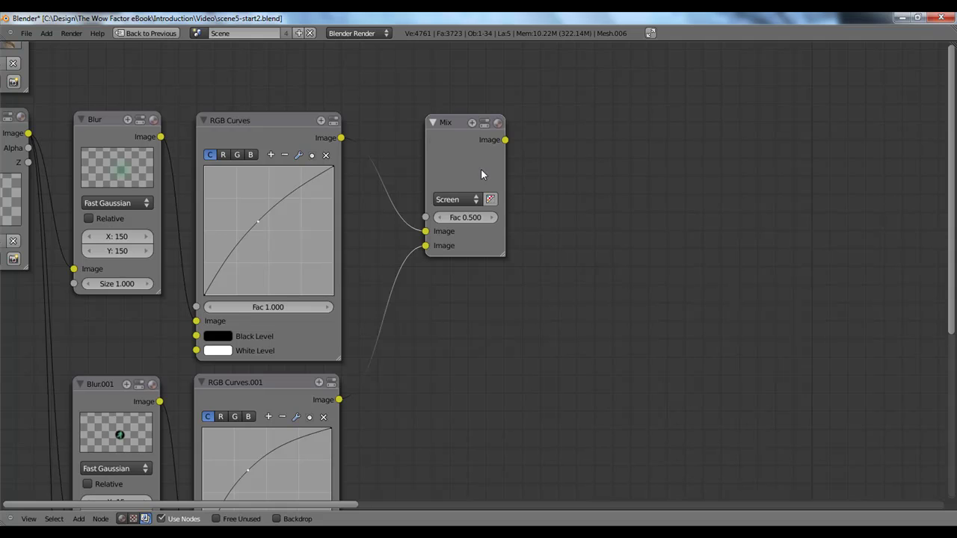
# Step: Add a Viewer node on the Mix node's output and turn on the backdrop to preview the combined blurs
pyautogui.hotkey('shift', 'a')
pyautogui.moveTo(464, 157)
pyautogui.click(519, 164)
pyautogui.click(585, 160)
pyautogui.click(276, 519)
pyautogui.moveTo(516, 357); pyautogui.dragTo(455, 341, button='middle')
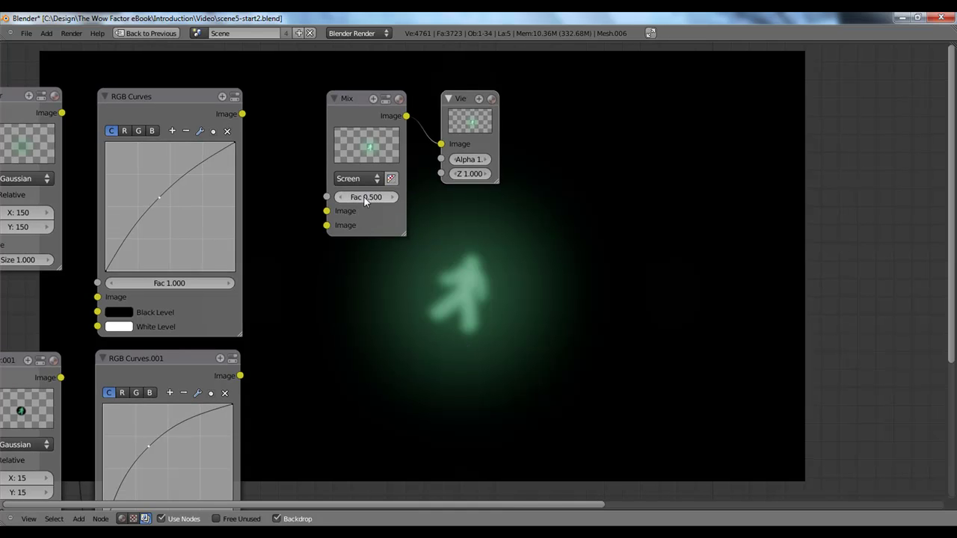
# Step: Set the Screen Mix node's Fac to 1 and turn off the backdrop
pyautogui.click(363, 197)
pyautogui.write('1')
pyautogui.press('Return')
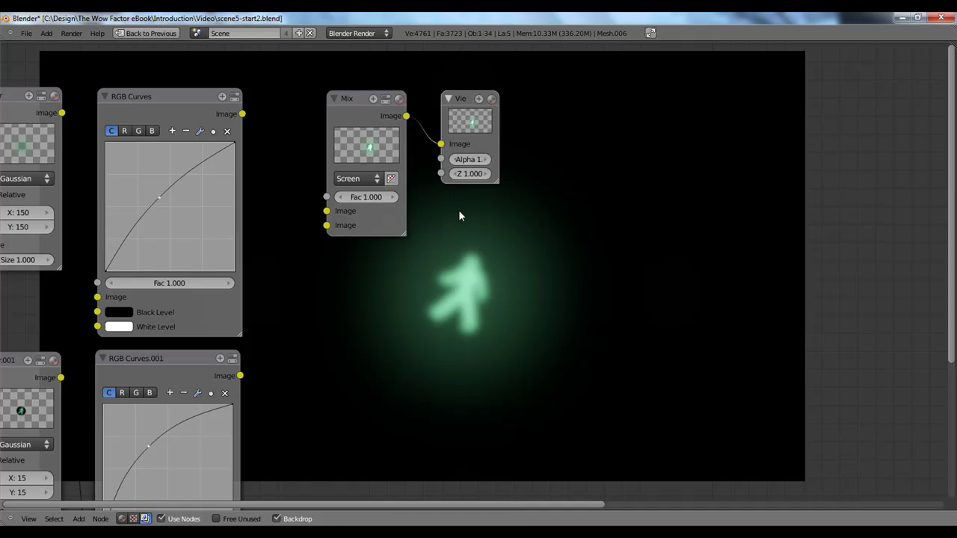
pyautogui.click(390, 154)
pyautogui.scroll(-3, 384, 326)
pyautogui.moveTo(451, 344); pyautogui.dragTo(356, 354, button='middle')
pyautogui.click(288, 519)
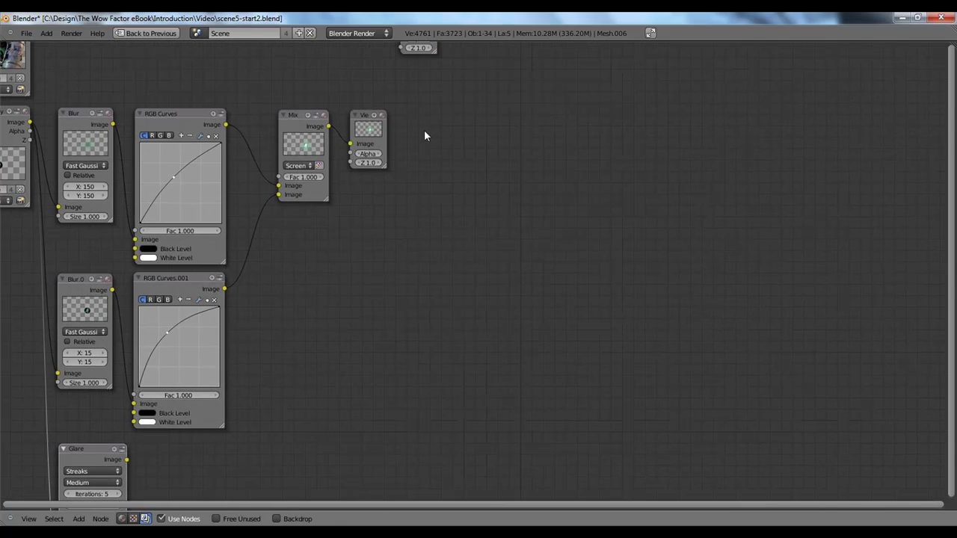
# Step: Preview the combined blurs in the backdrop, turn the backdrop off again and delete the Viewer node
pyautogui.click(288, 520)
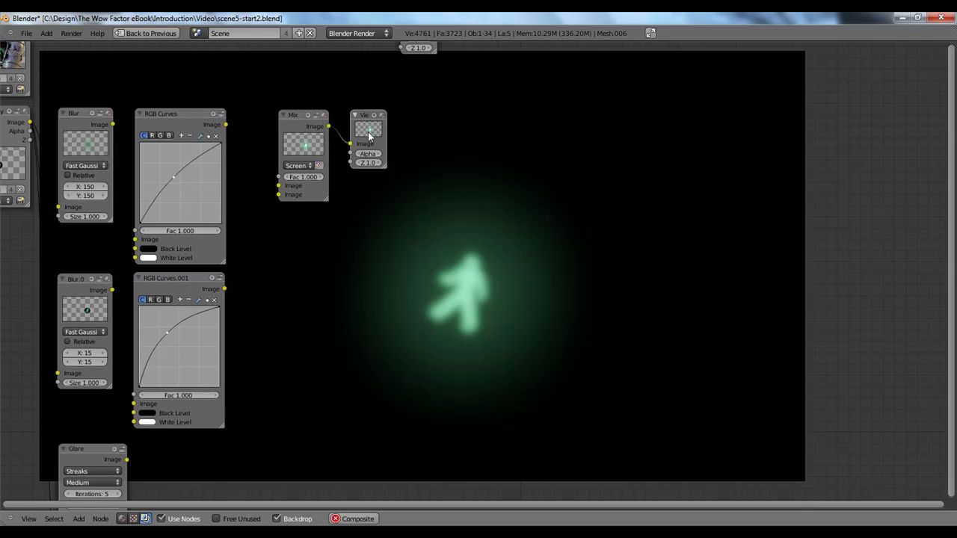
pyautogui.moveTo(386, 196); pyautogui.dragTo(414, 143, button='middle')
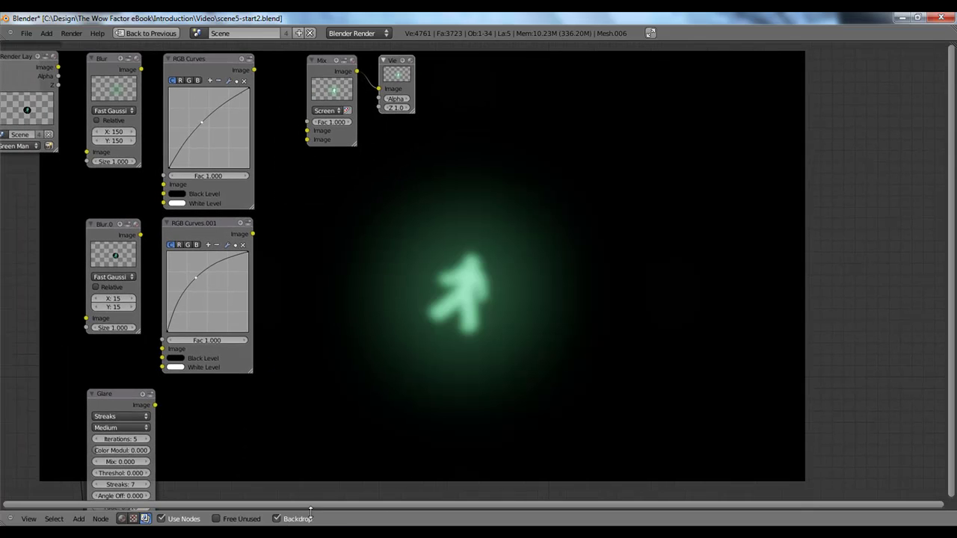
pyautogui.click(293, 521)
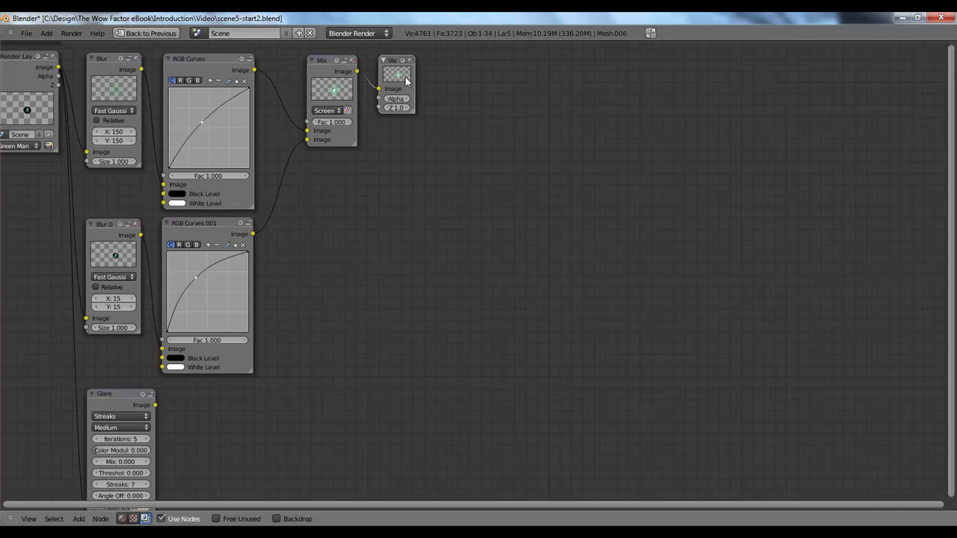
pyautogui.press('x')
# Step: Duplicate the Screen Mix node, place the copy beside it and connect the original's output to the copy's first Image input
pyautogui.moveTo(359, 90); pyautogui.dragTo(348, 100, button='middle')
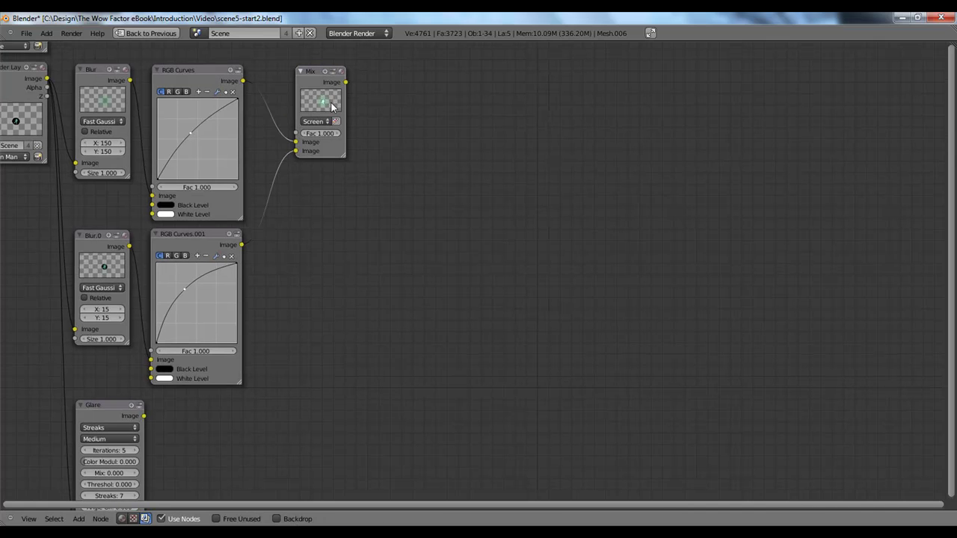
pyautogui.hotkey('shift', 'd')
pyautogui.click(419, 115)
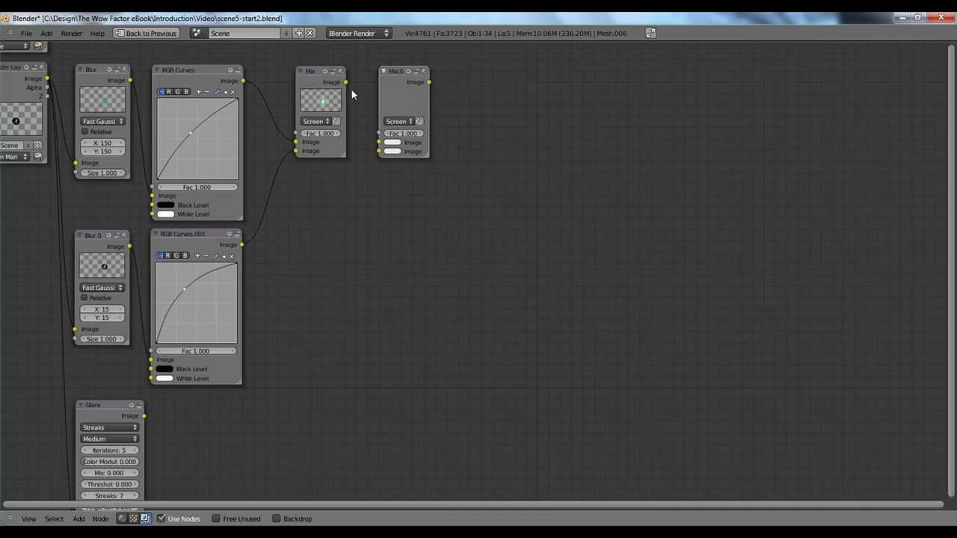
pyautogui.moveTo(346, 81); pyautogui.dragTo(380, 143)
# Step: Connect the Glare node's Image output to the second Image input of the duplicated Screen Mix node
pyautogui.moveTo(163, 414); pyautogui.dragTo(335, 299, button='middle')
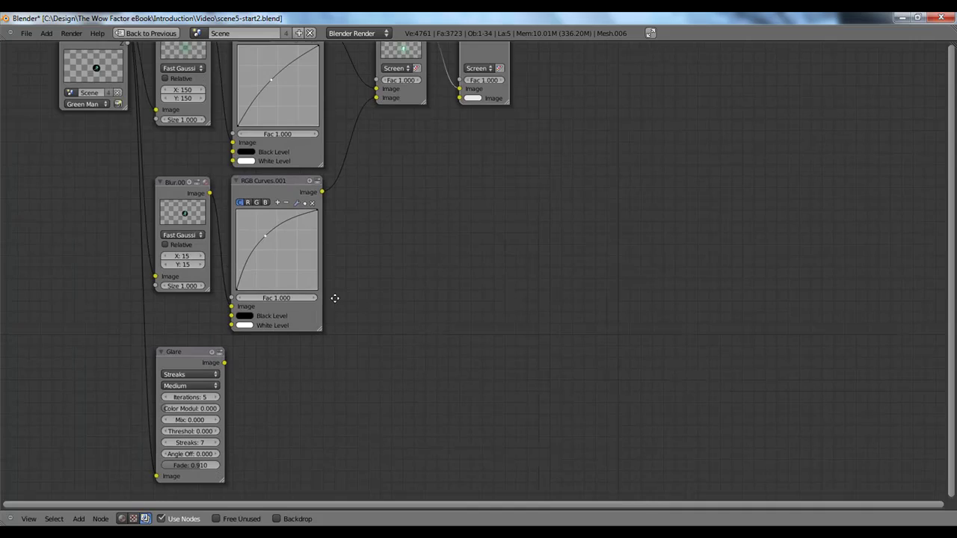
pyautogui.scroll(4, 258, 312)
pyautogui.scroll(-2, 259, 312)
pyautogui.moveTo(508, 223); pyautogui.dragTo(411, 362, button='middle')
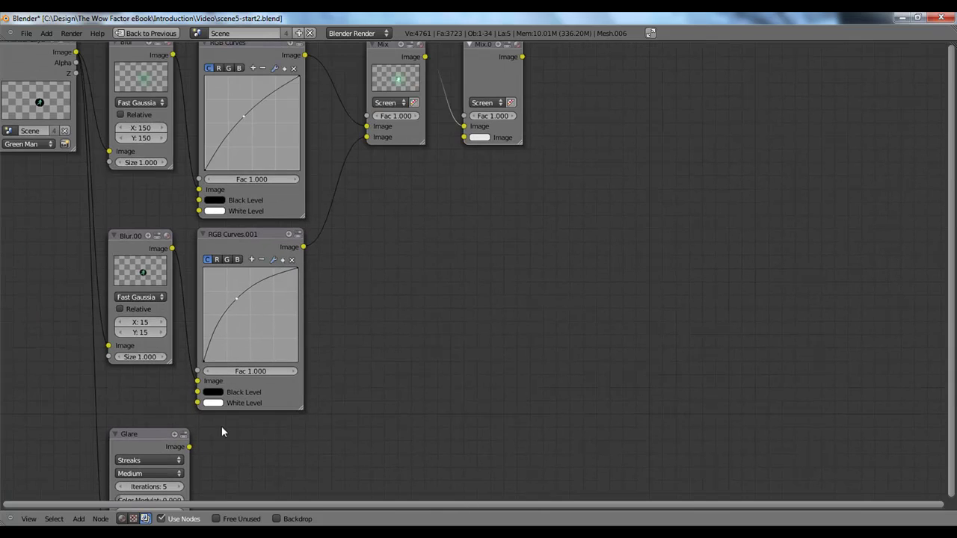
pyautogui.moveTo(193, 448); pyautogui.dragTo(464, 137)
# Step: Add a Viewer node on the second Mix node's output and turn on the backdrop
pyautogui.moveTo(491, 180); pyautogui.dragTo(376, 234, button='middle')
pyautogui.hotkey('shift', 'a')
pyautogui.moveTo(442, 244)
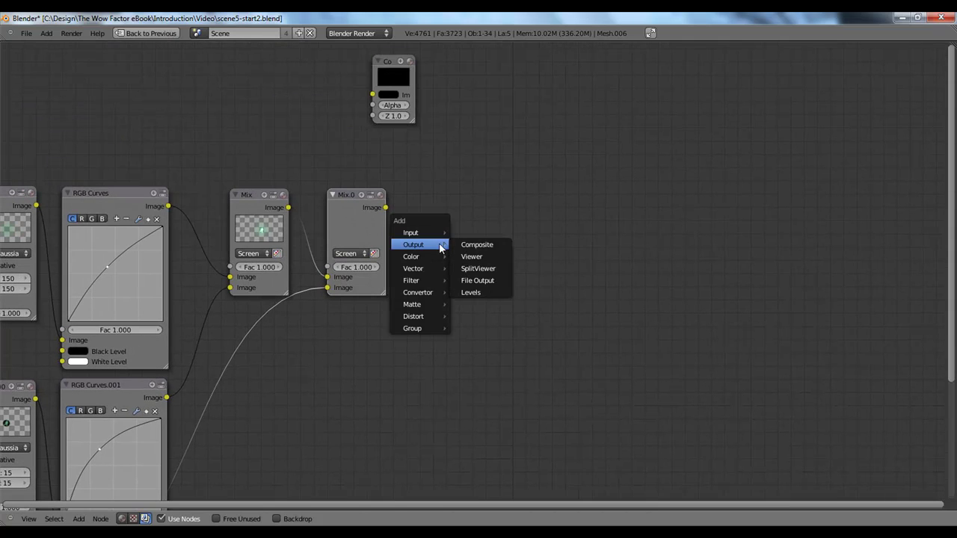
pyautogui.click(484, 256)
pyautogui.click(553, 268)
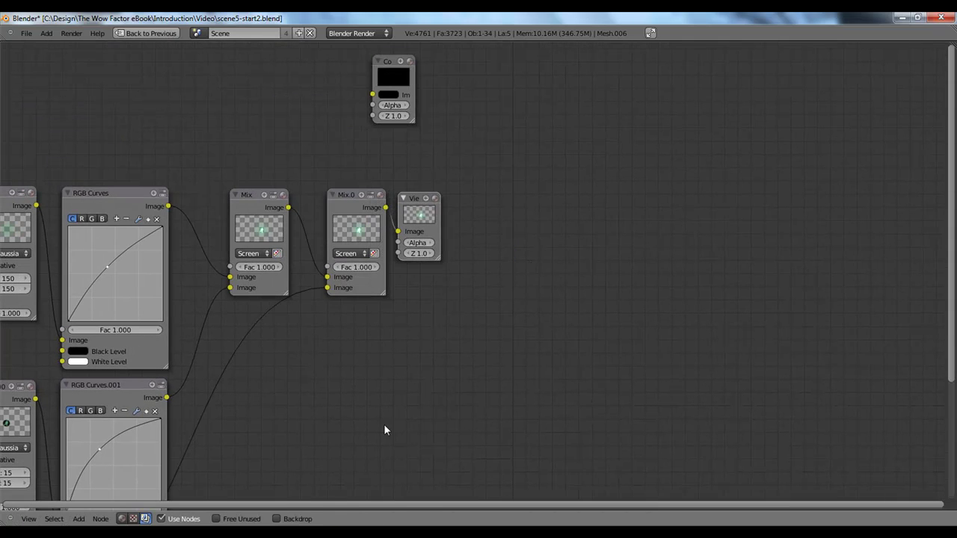
pyautogui.click(295, 519)
# Step: Examine the Green Man's combined glow in the backdrop and look over the node tree back to the Render Layers nodes
pyautogui.moveTo(616, 277); pyautogui.dragTo(535, 283, button='middle')
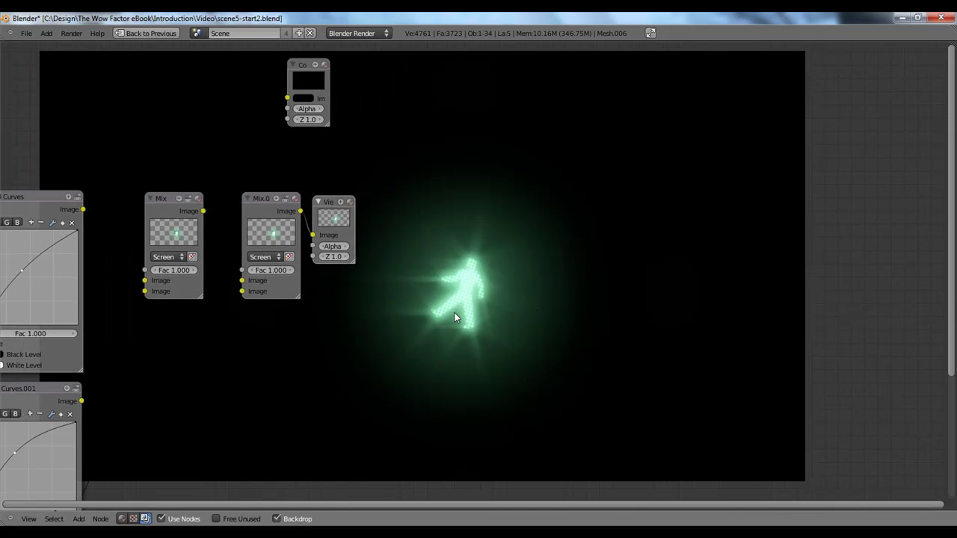
pyautogui.scroll(3, 470, 282)
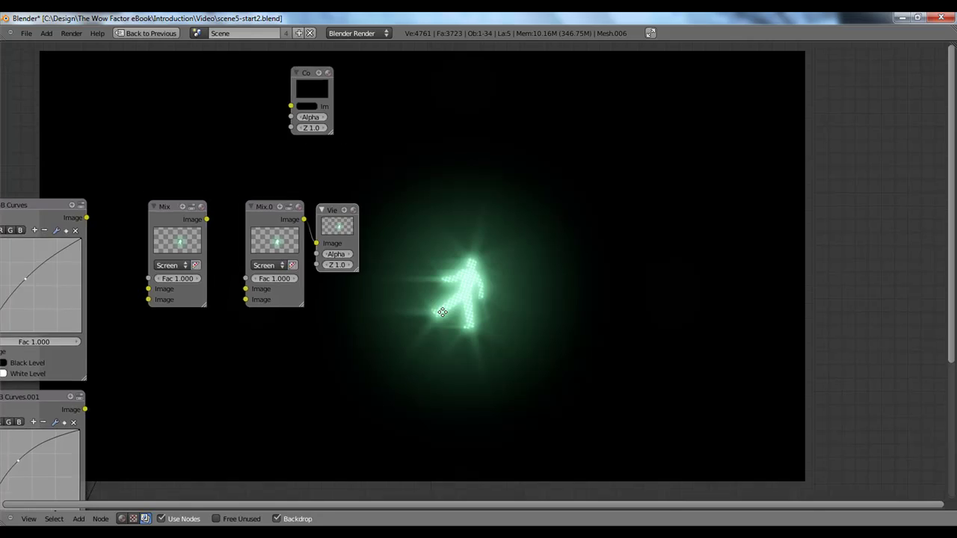
pyautogui.moveTo(523, 273); pyautogui.dragTo(370, 392, button='middle')
pyautogui.scroll(-2, 319, 335)
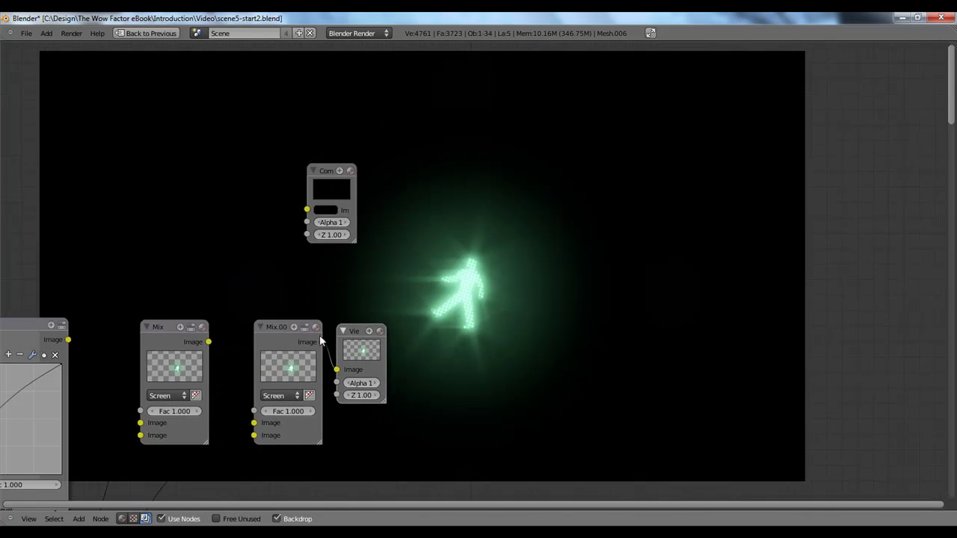
pyautogui.moveTo(196, 323); pyautogui.dragTo(577, 303, button='middle')
pyautogui.scroll(-3, 347, 276)
pyautogui.moveTo(347, 276); pyautogui.dragTo(528, 337, button='middle')
pyautogui.scroll(2, 527, 337)
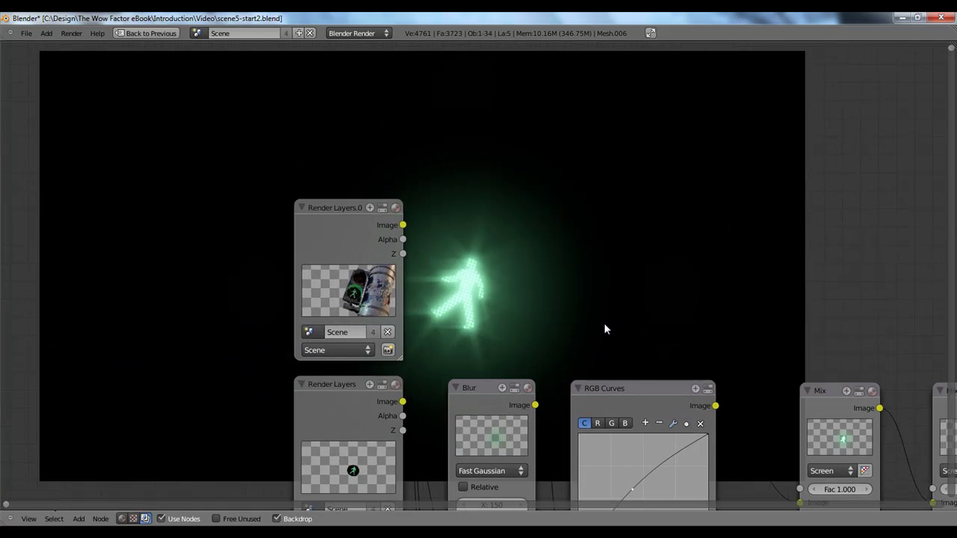
pyautogui.moveTo(750, 358); pyautogui.dragTo(364, 337, button='middle')
pyautogui.scroll(-2, 640, 354)
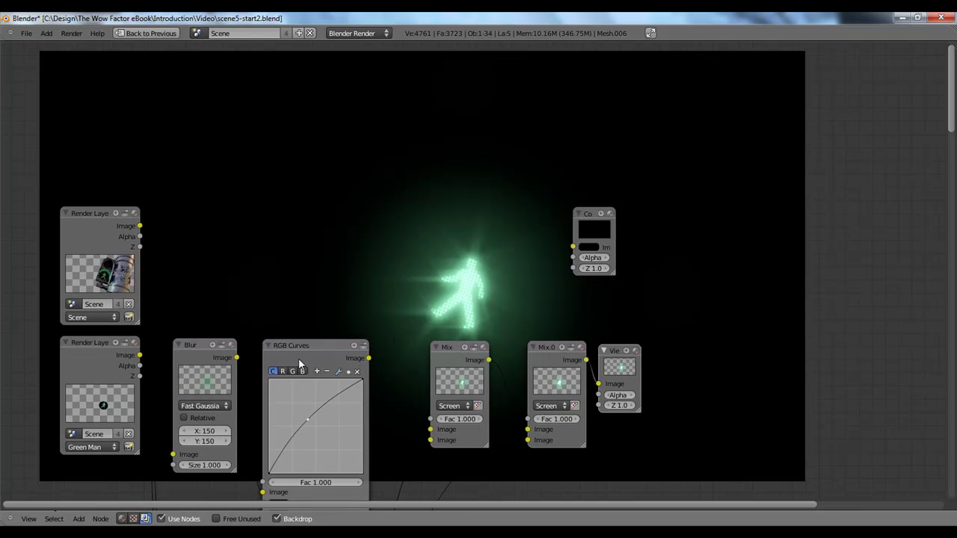
# Step: Move the Composite node well beyond the Viewer node to make room, and turn off the backdrop
pyautogui.click(112, 278)
pyautogui.moveTo(599, 238); pyautogui.dragTo(871, 238)
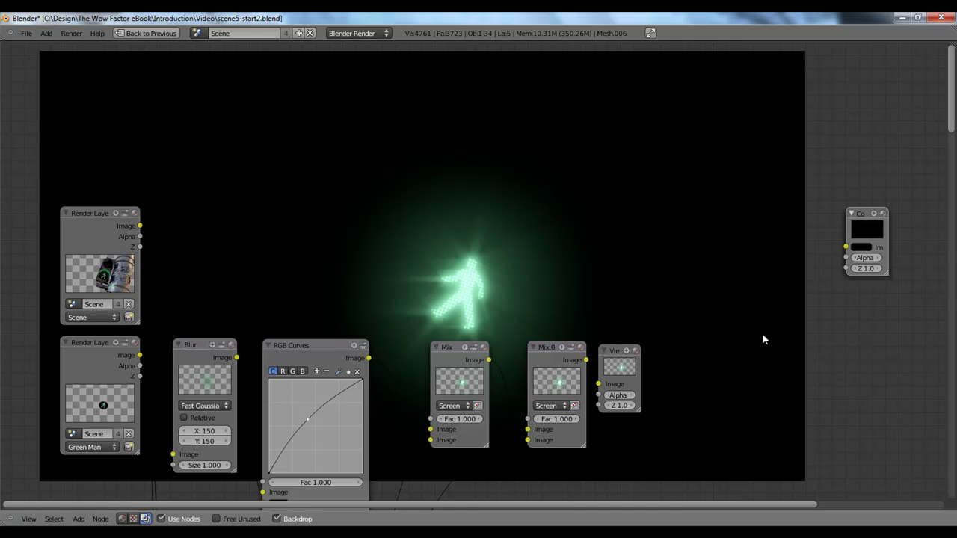
pyautogui.click(276, 519)
# Step: Add an Image input node above the Scene Render Layers node
pyautogui.scroll(2, 534, 271)
pyautogui.moveTo(316, 282); pyautogui.dragTo(459, 314, button='middle')
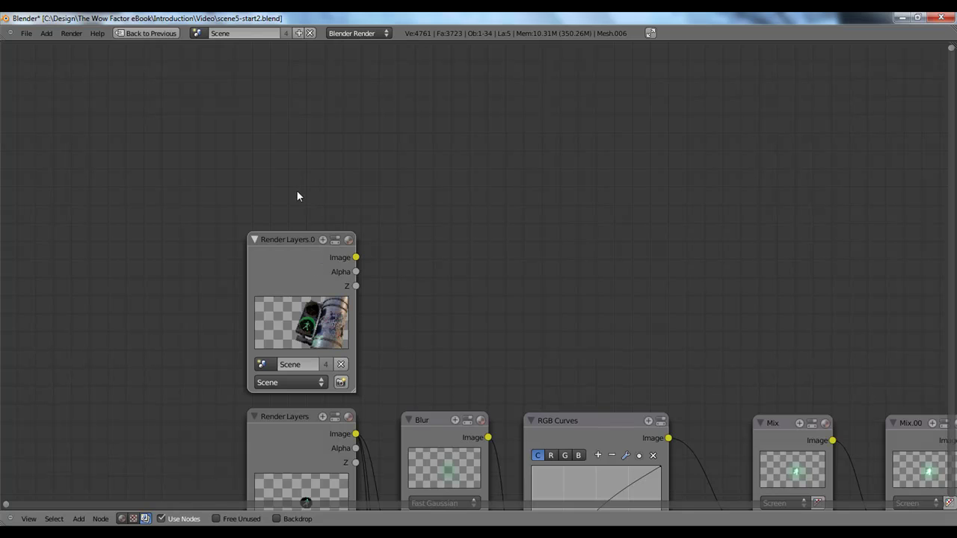
pyautogui.hotkey('shift', 'a')
pyautogui.moveTo(313, 158)
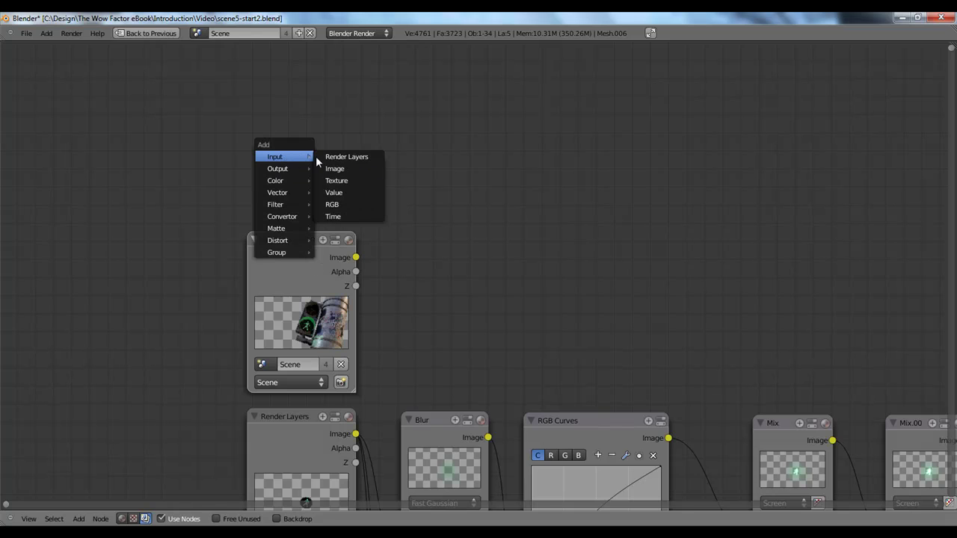
pyautogui.click(343, 170)
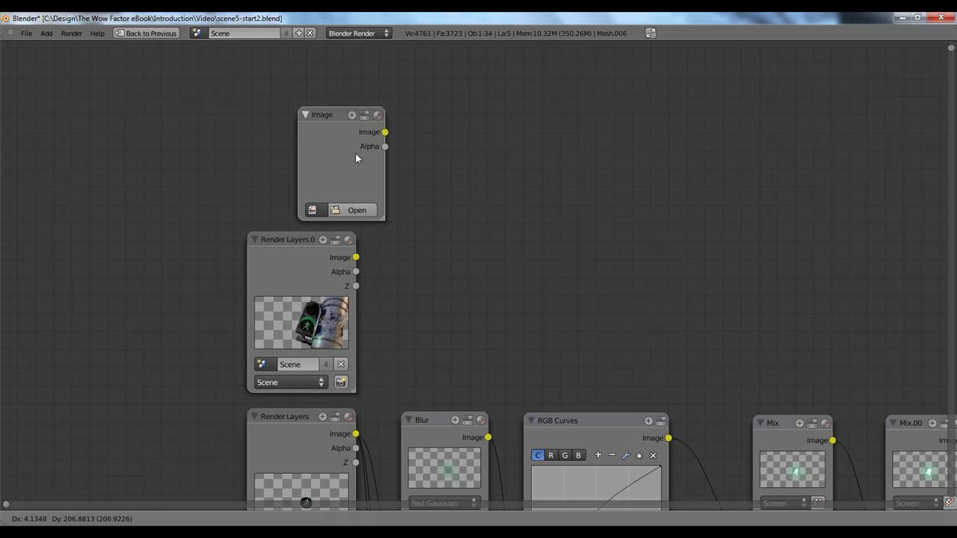
pyautogui.click(338, 160)
pyautogui.click(324, 205)
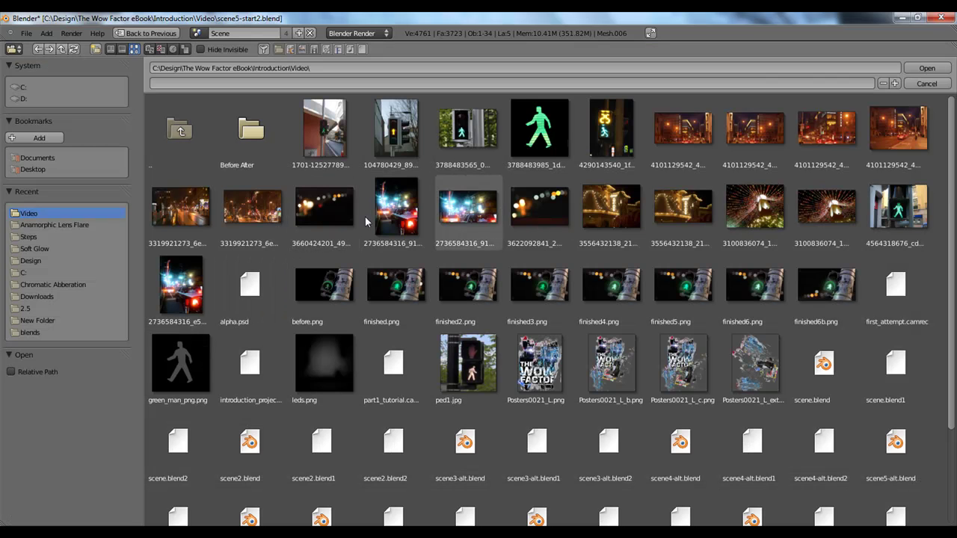
pyautogui.click(328, 213)
pyautogui.click(928, 69)
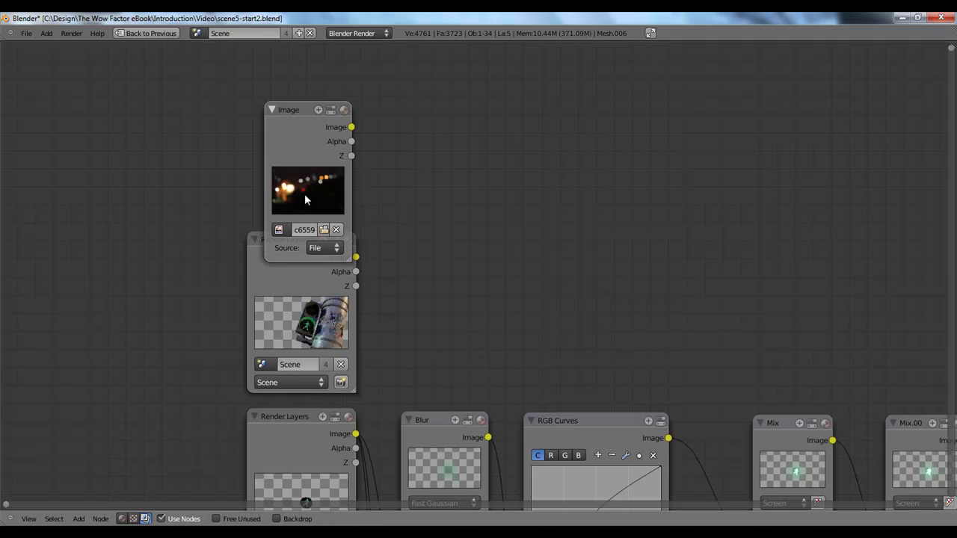
# Step: Hide the Image node's options and align the node just above the Scene Render Layers node
pyautogui.click(330, 65)
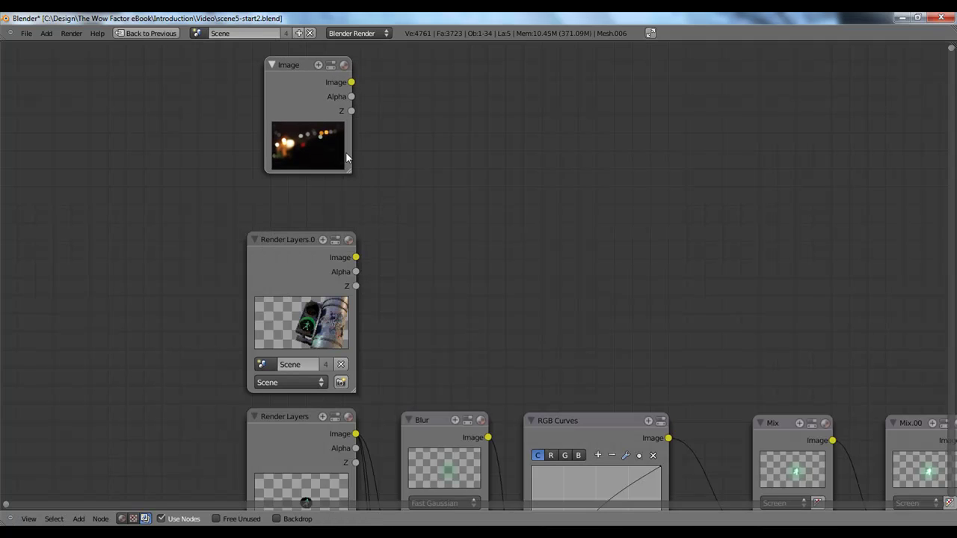
pyautogui.press('g')
pyautogui.press('y')
pyautogui.click(325, 180)
pyautogui.hotkey('shift', 'a')
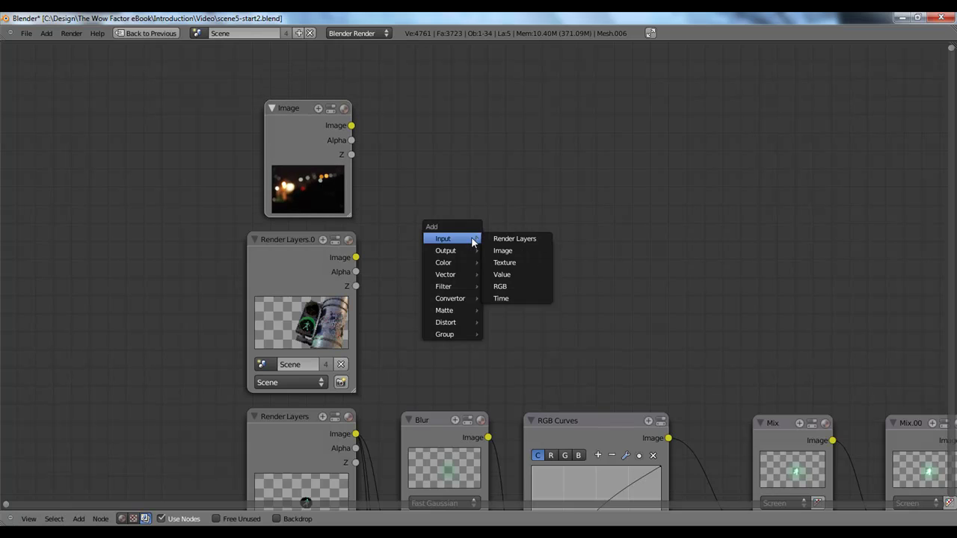
pyautogui.moveTo(457, 267)
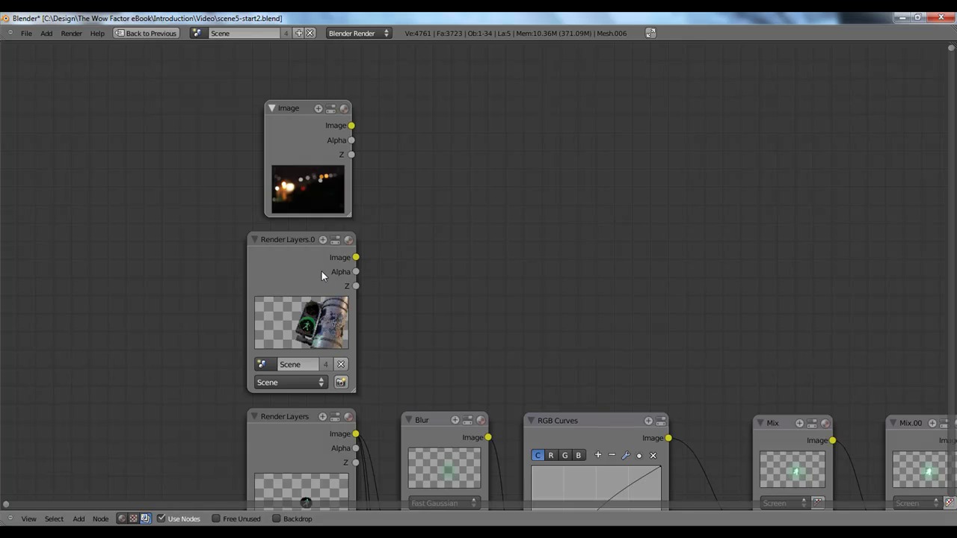
pyautogui.moveTo(345, 177); pyautogui.dragTo(349, 174)
# Step: Add an AlphaOver node with the Image node in its first Image input and the Scene Render Layers image in its second
pyautogui.hotkey('shift', 'a')
pyautogui.moveTo(455, 241)
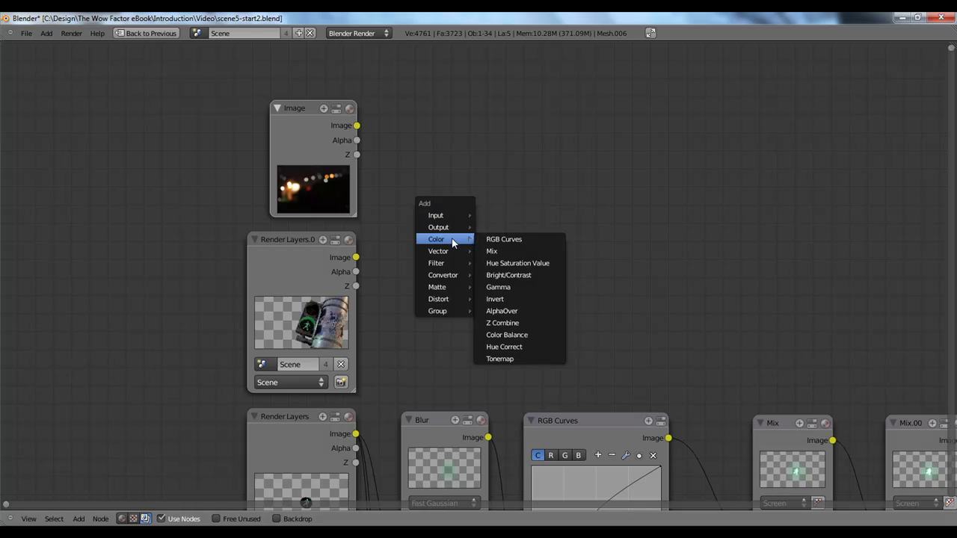
pyautogui.click(504, 311)
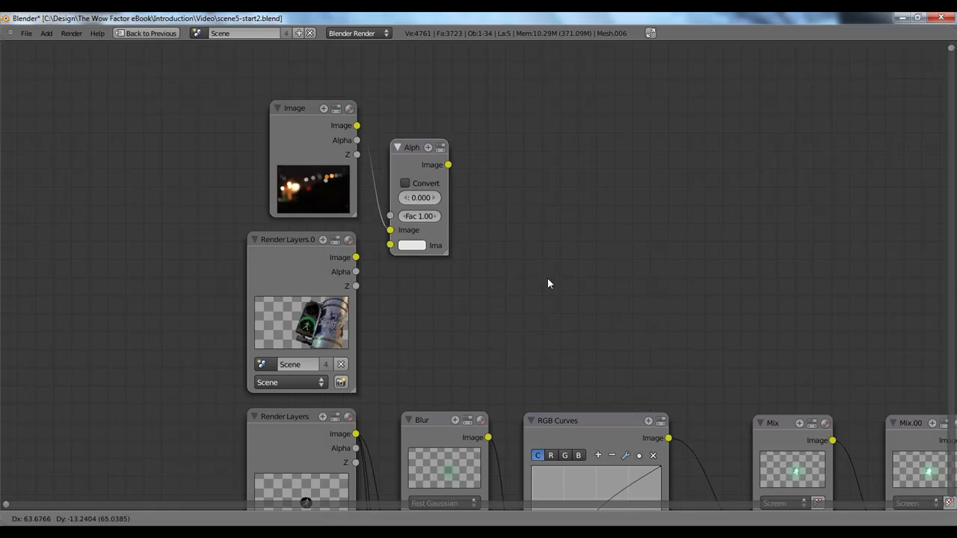
pyautogui.click(626, 279)
pyautogui.moveTo(356, 257); pyautogui.dragTo(529, 259)
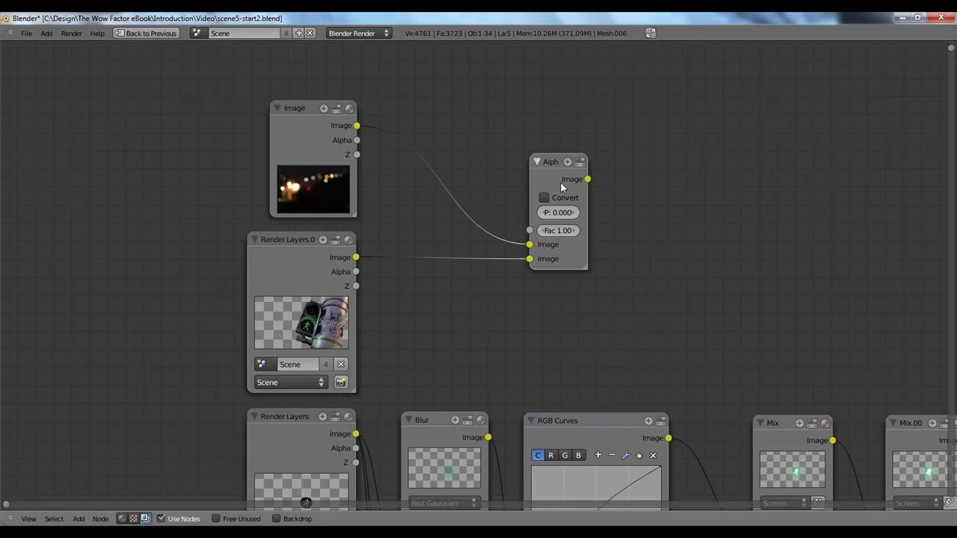
pyautogui.moveTo(555, 178); pyautogui.dragTo(555, 176)
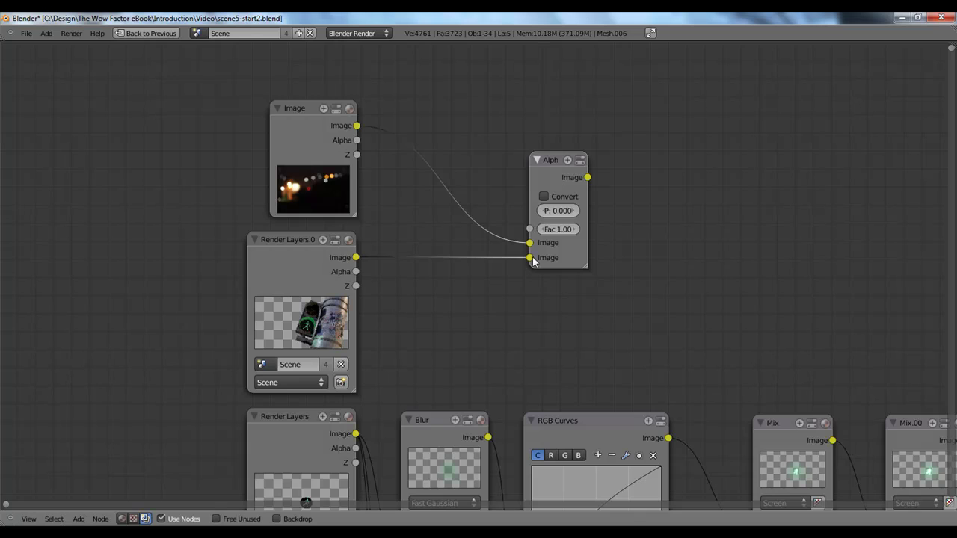
# Step: Add a Viewer node on the AlphaOver node's output and turn on the backdrop
pyautogui.moveTo(547, 209); pyautogui.dragTo(481, 217, button='middle')
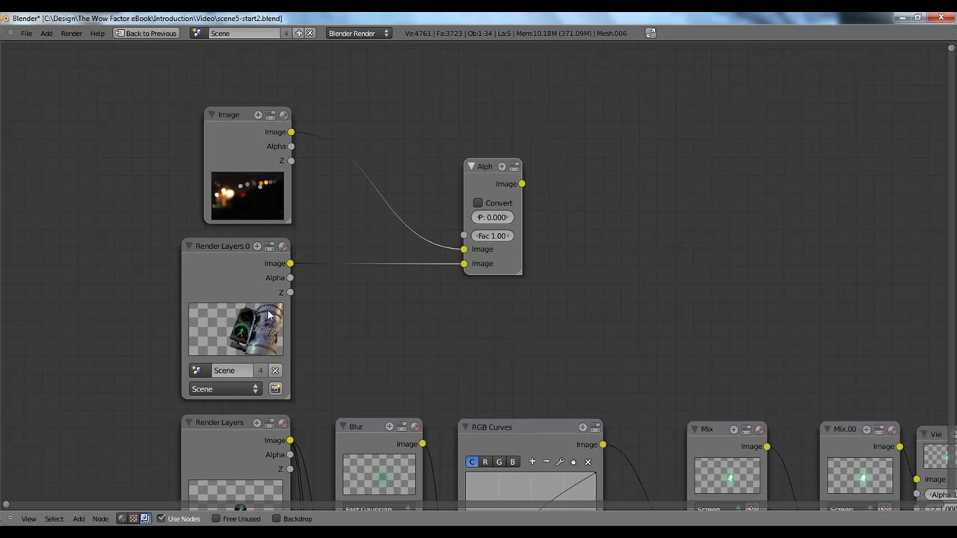
pyautogui.hotkey('shift', 'a')
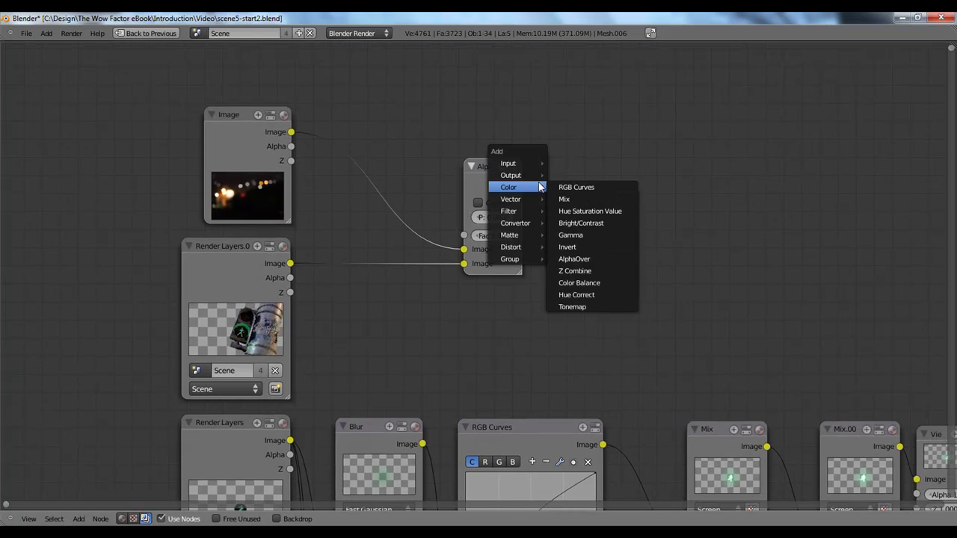
pyautogui.click(572, 186)
pyautogui.click(640, 211)
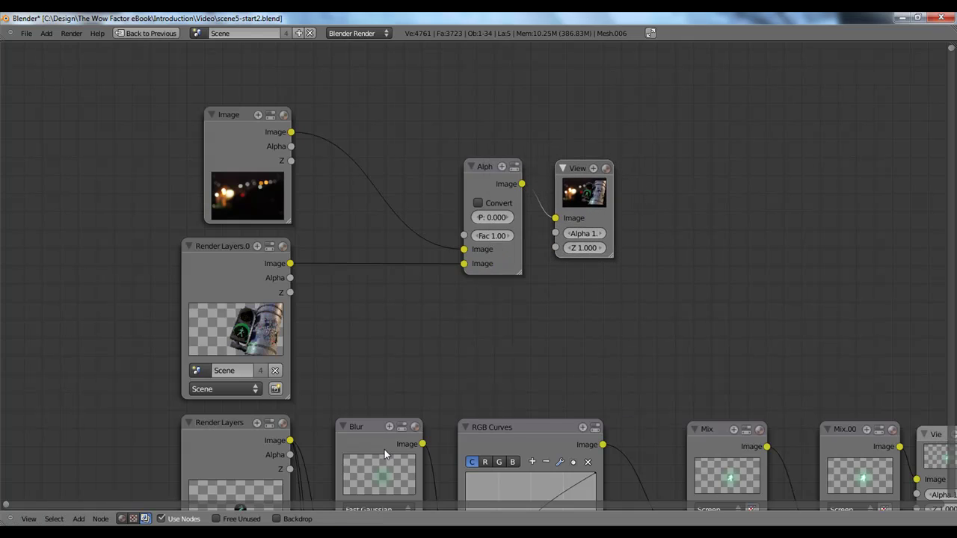
pyautogui.click(294, 521)
# Step: Inspect the traffic light composited over the night background in the backdrop, then hide the backdrop
pyautogui.moveTo(622, 342); pyautogui.dragTo(436, 67, button='middle')
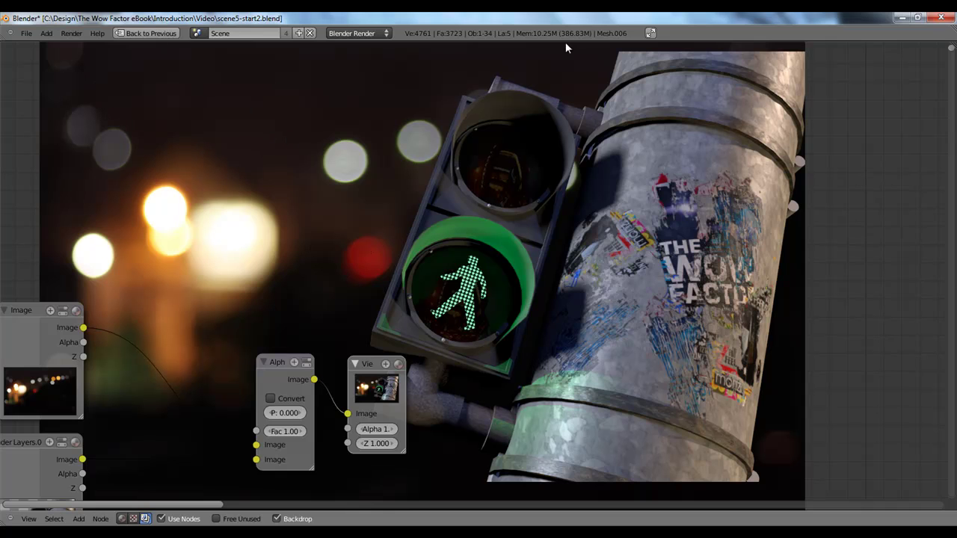
pyautogui.moveTo(374, 367); pyautogui.dragTo(508, 172, button='middle')
pyautogui.moveTo(363, 188); pyautogui.dragTo(249, 333, button='middle')
pyautogui.moveTo(357, 243); pyautogui.dragTo(323, 311, button='middle')
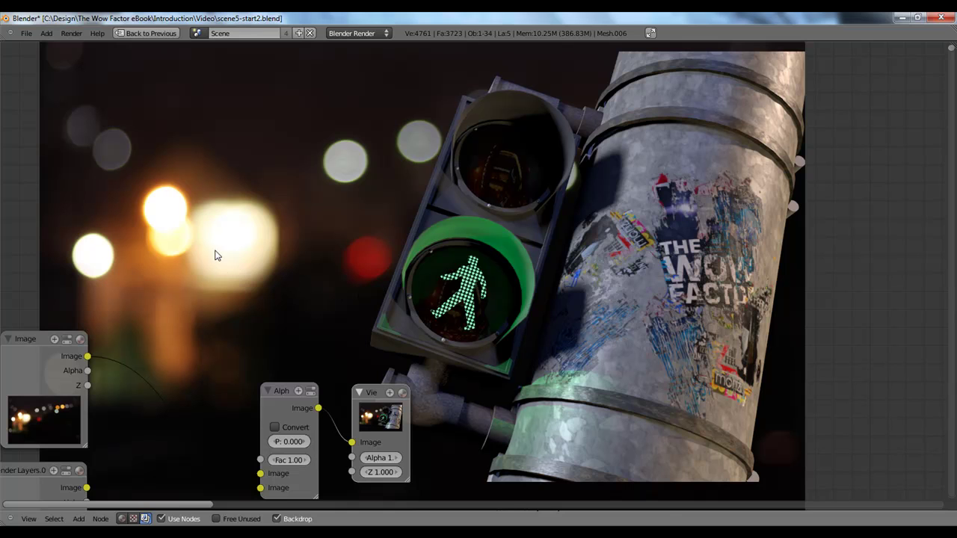
pyautogui.moveTo(215, 256); pyautogui.dragTo(246, 239, button='middle')
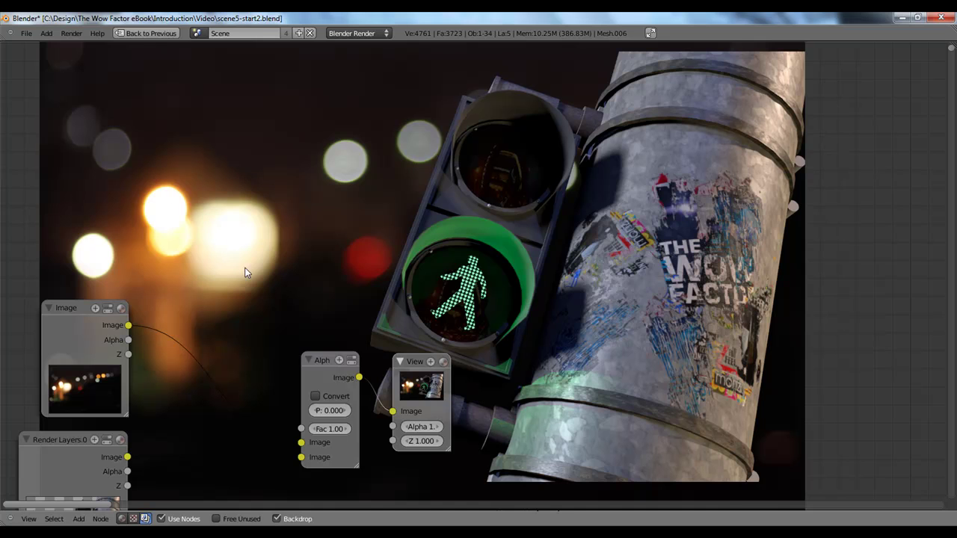
pyautogui.press('Home')
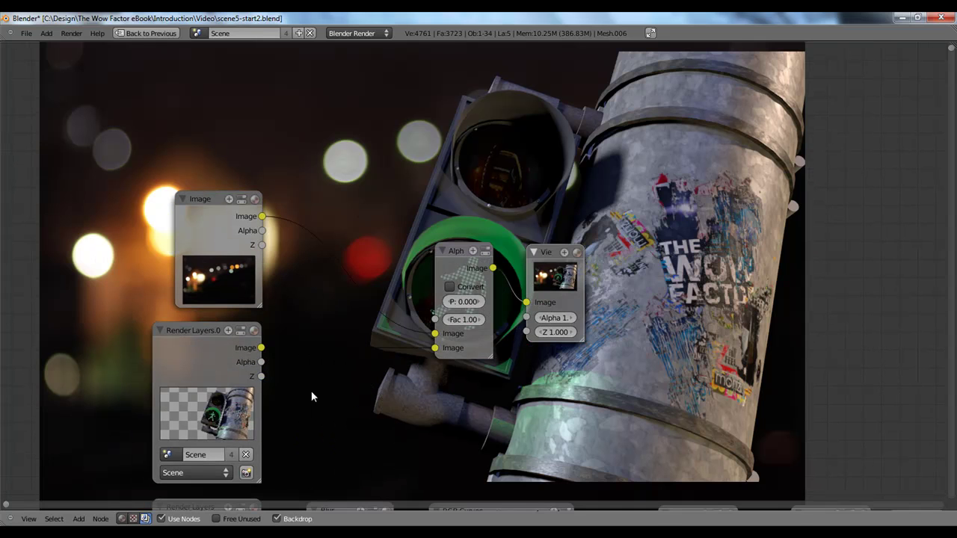
pyautogui.click(277, 519)
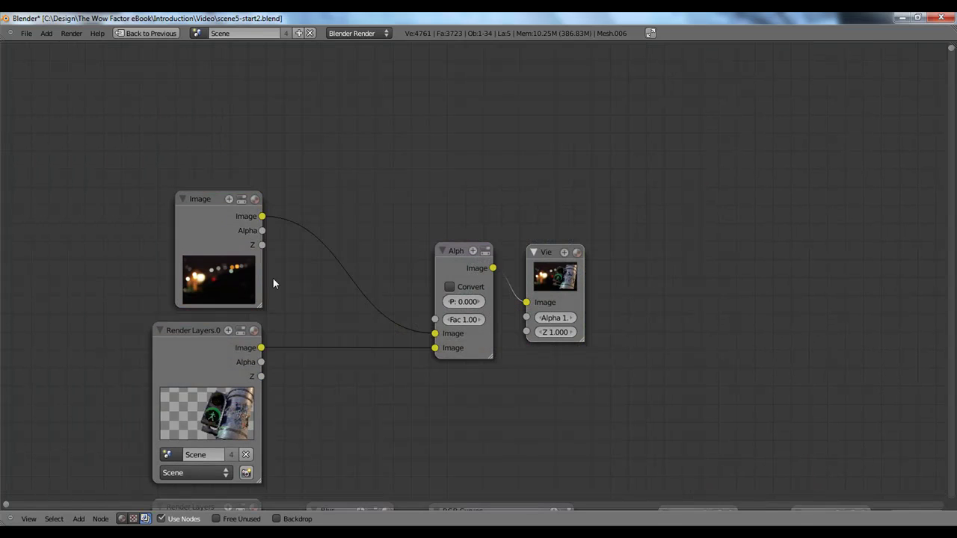
# Step: Insert a Flip node set to Flip X between the night photo's Image node and the AlphaOver node's first Image input
pyautogui.click(212, 276)
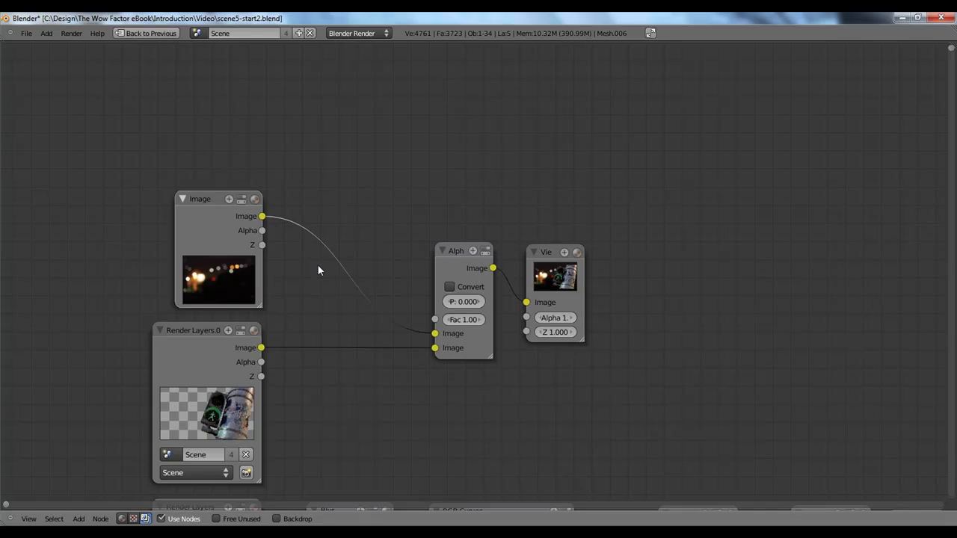
pyautogui.hotkey('shift', 'a')
pyautogui.moveTo(314, 267)
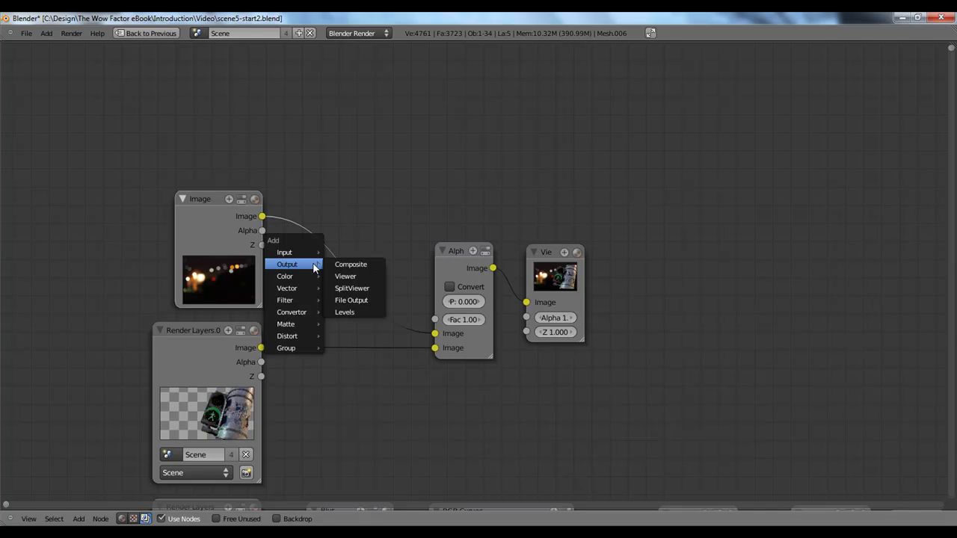
pyautogui.moveTo(296, 338)
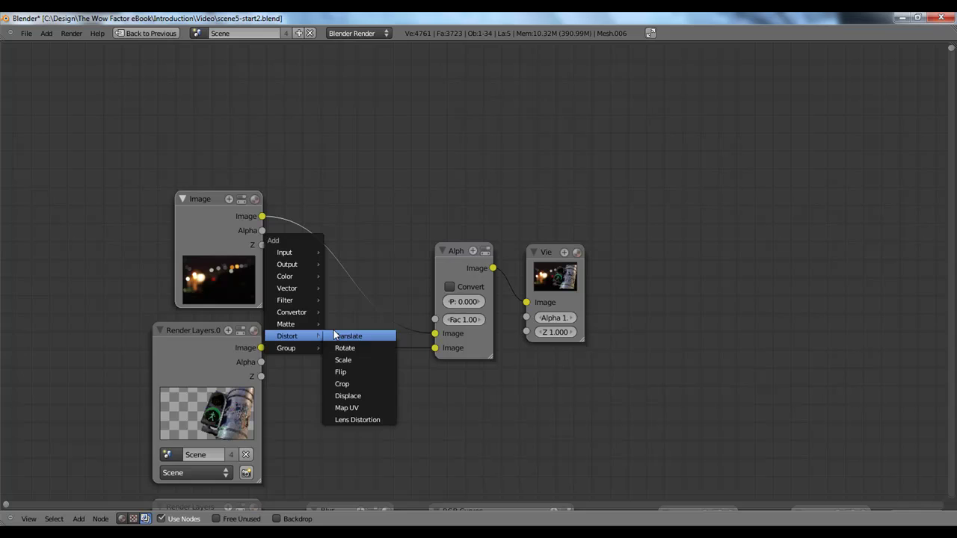
pyautogui.click(341, 371)
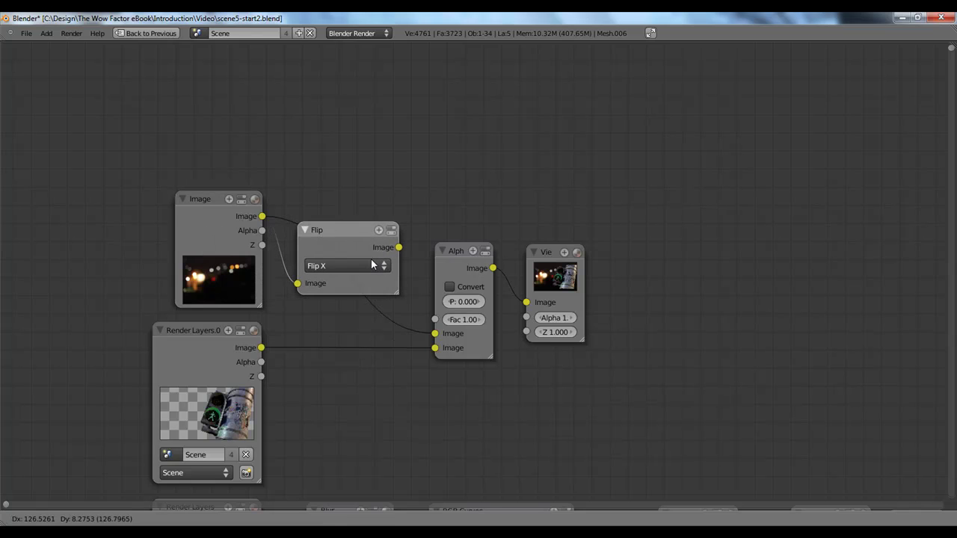
pyautogui.click(372, 265)
pyautogui.moveTo(371, 262); pyautogui.dragTo(297, 254, button='middle')
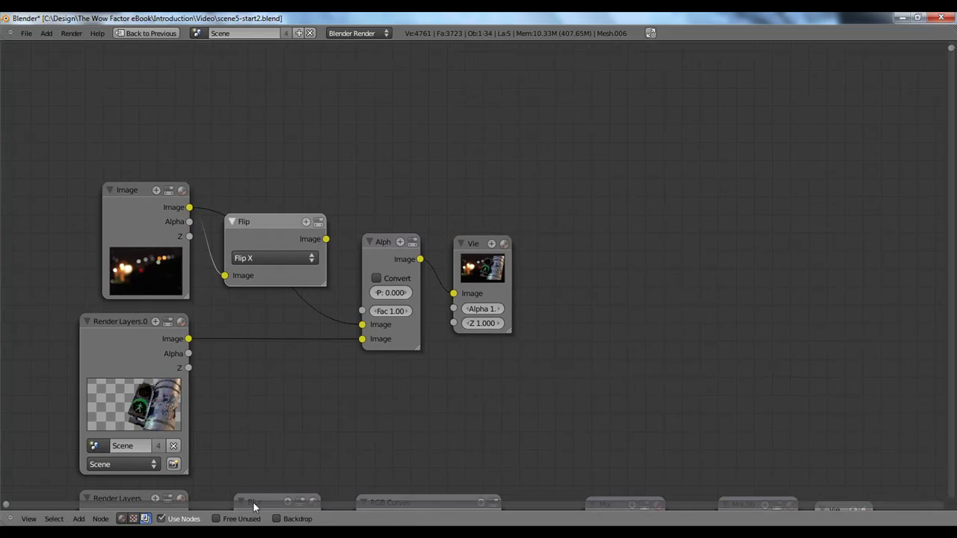
pyautogui.moveTo(285, 339); pyautogui.dragTo(221, 329, button='middle')
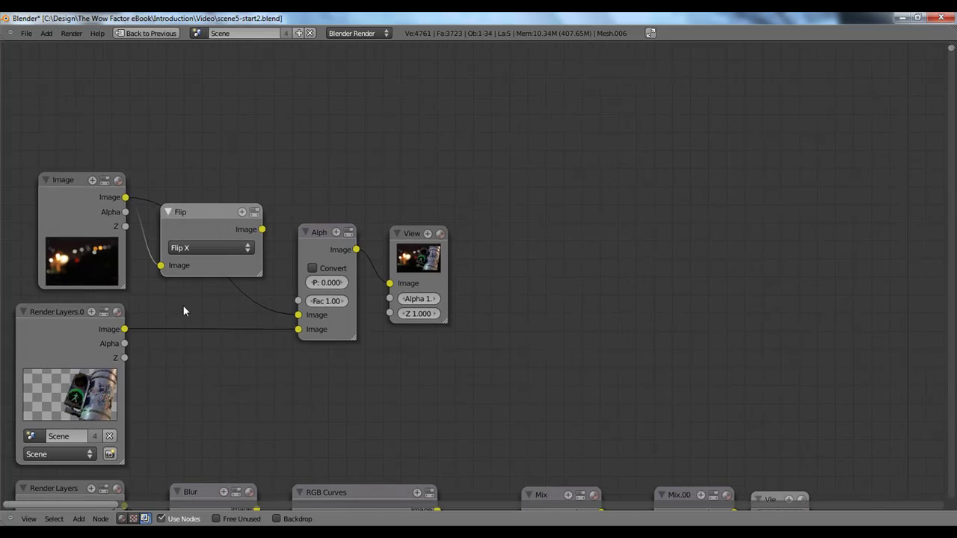
pyautogui.moveTo(262, 229)
pyautogui.mouseDown()
pyautogui.moveTo(286, 310)
pyautogui.moveTo(299, 315)
pyautogui.mouseUp()
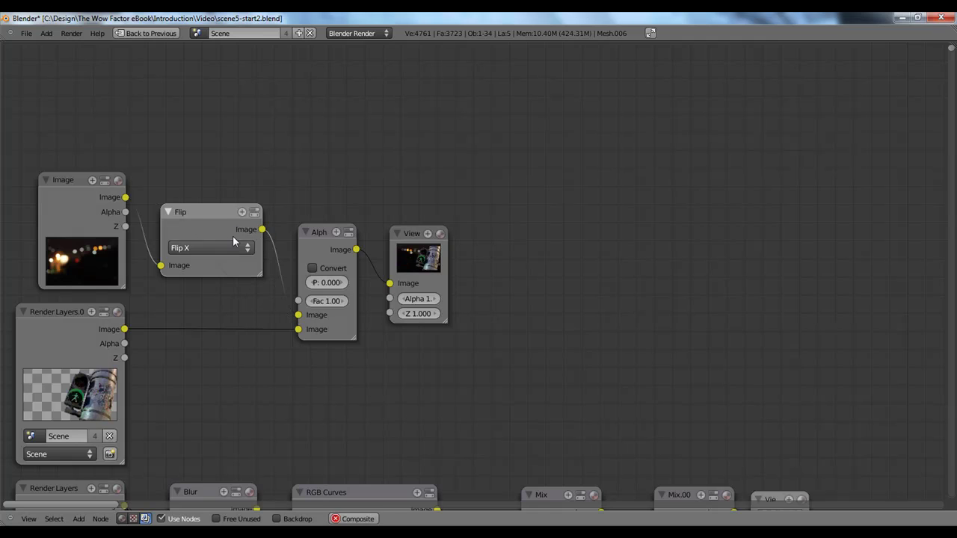
# Step: Turn on the backdrop and inspect the composite with the mirrored background lights
pyautogui.click(276, 519)
pyautogui.moveTo(251, 269); pyautogui.dragTo(240, 322, button='middle')
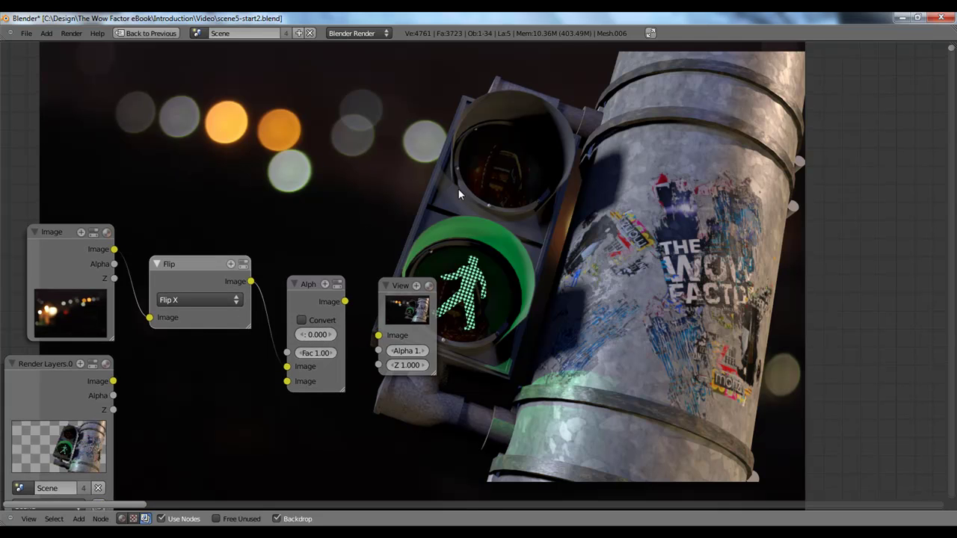
pyautogui.moveTo(475, 207); pyautogui.dragTo(267, 185, button='middle')
pyautogui.scroll(-3, 367, 231)
pyautogui.scroll(2, 374, 225)
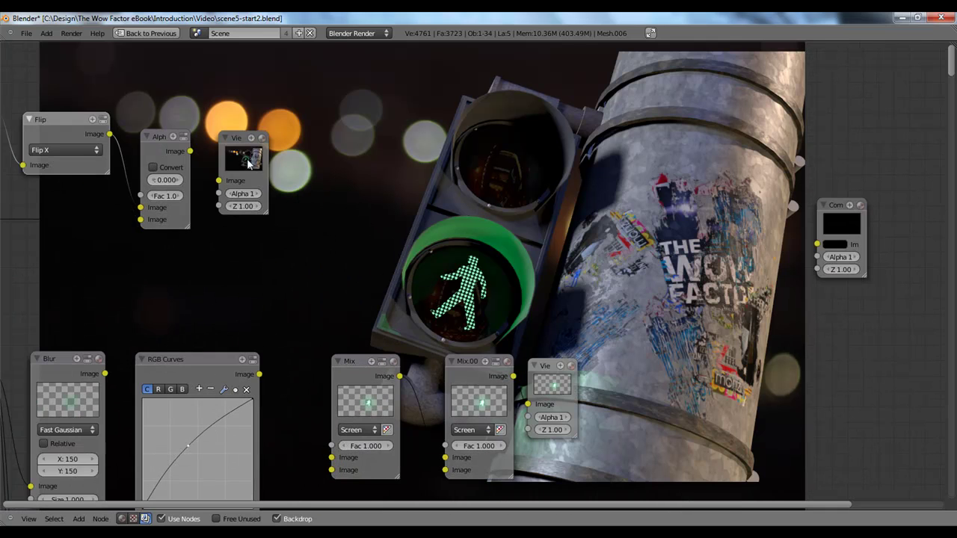
# Step: Move the AlphaOver node and its Viewer along the row above the Mix nodes, leaving a wide gap between the two
pyautogui.moveTo(557, 337); pyautogui.dragTo(444, 305, button='middle')
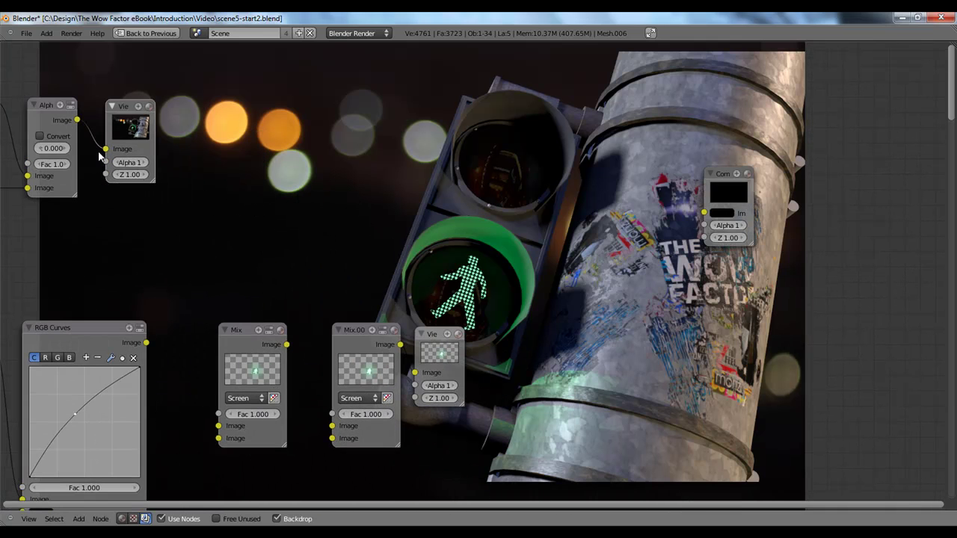
pyautogui.keyDown('shift'); pyautogui.click(57, 119); pyautogui.keyUp('shift')
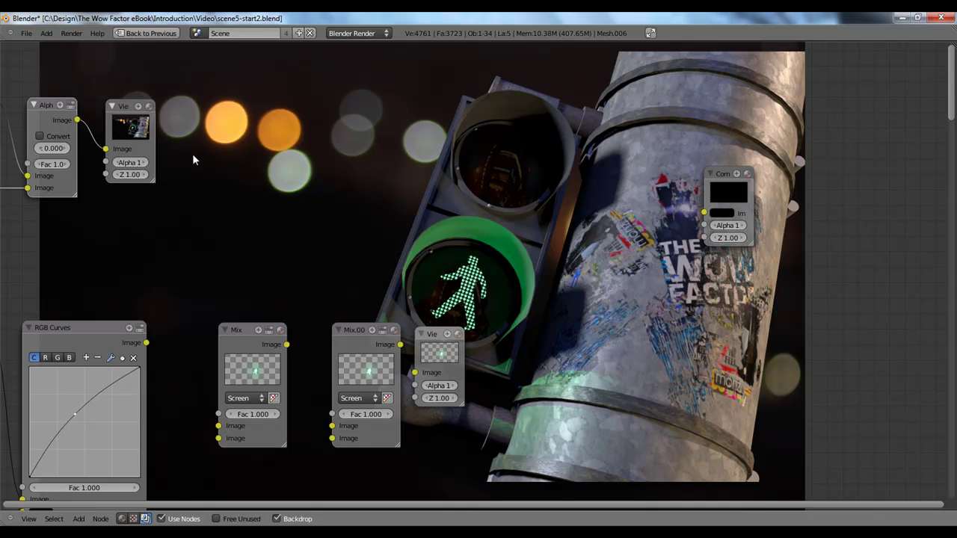
pyautogui.press('g')
pyautogui.press('x')
pyautogui.click(538, 175)
pyautogui.moveTo(445, 127); pyautogui.dragTo(527, 127)
# Step: Compare the glow's Viewer with the AlphaOver Viewer in the backdrop, ending on the AlphaOver composite
pyautogui.click(437, 353)
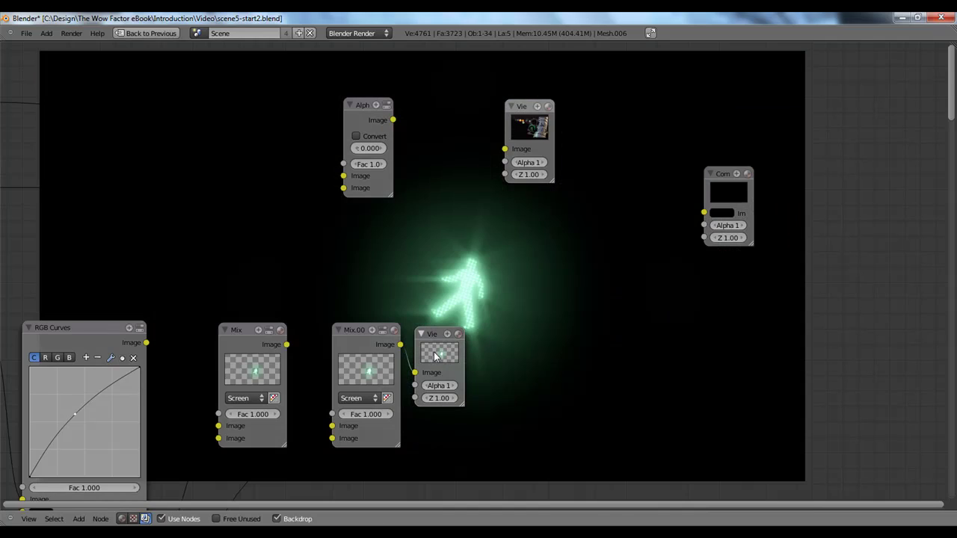
pyautogui.click(531, 125)
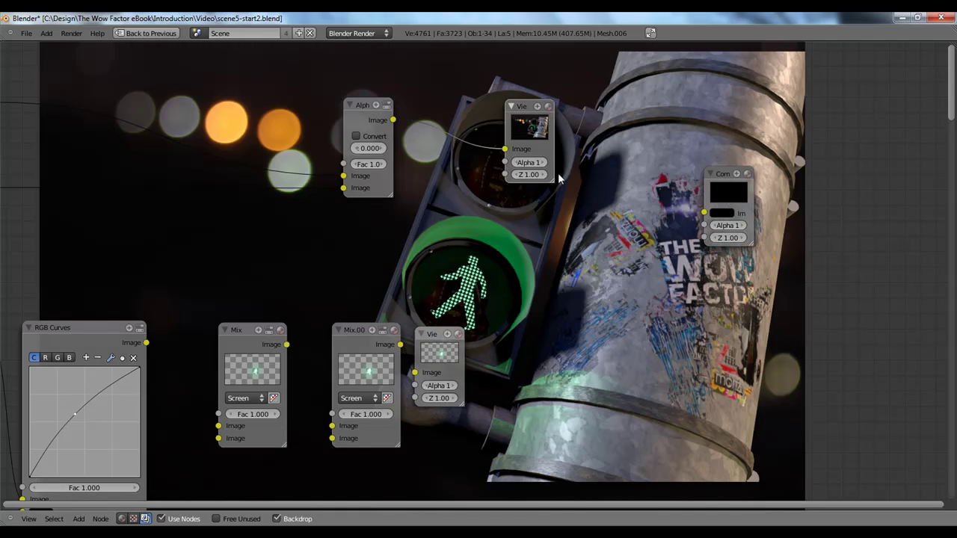
pyautogui.moveTo(602, 155); pyautogui.dragTo(475, 182, button='middle')
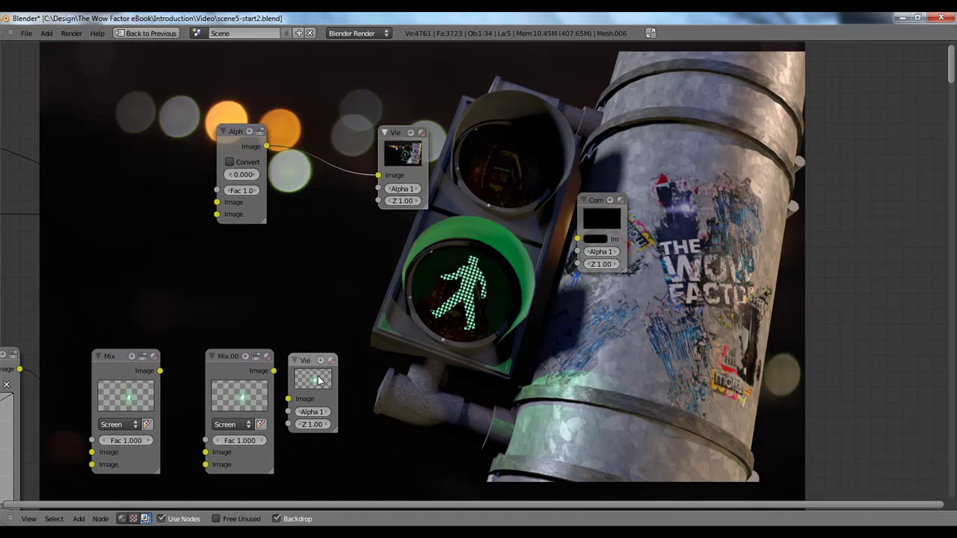
# Step: Replace the AlphaOver Viewer with a duplicate of the glow's final Screen Mix node
pyautogui.click(250, 395)
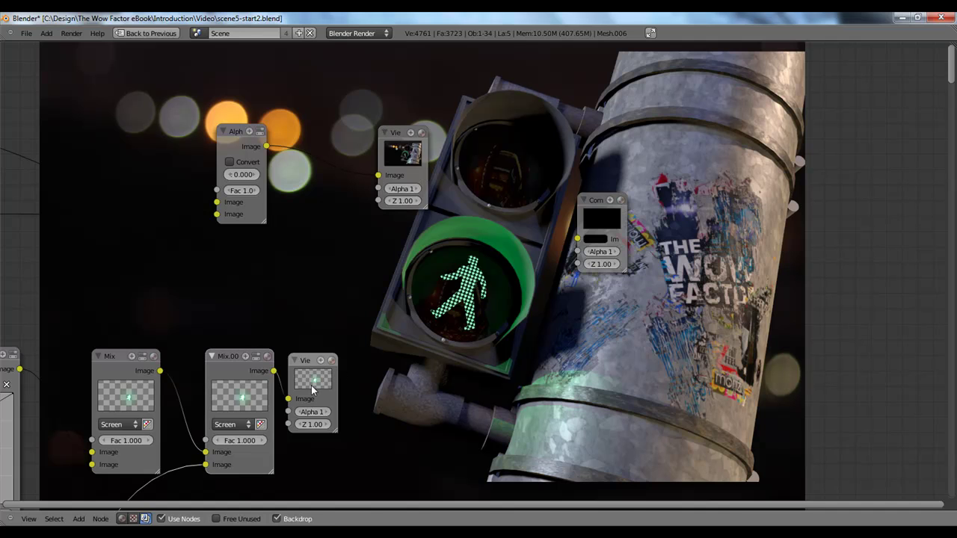
pyautogui.hotkey('shift', 'd')
pyautogui.click(556, 212)
pyautogui.moveTo(477, 211); pyautogui.dragTo(423, 176)
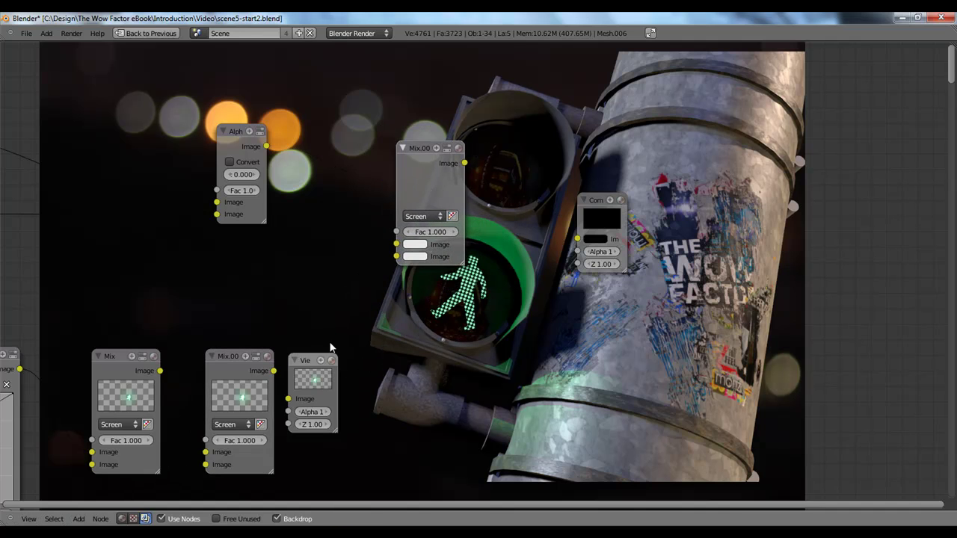
# Step: Keep the new Mix node on Screen and feed it the AlphaOver output first and the glow output second
pyautogui.click(421, 216)
pyautogui.click(428, 283)
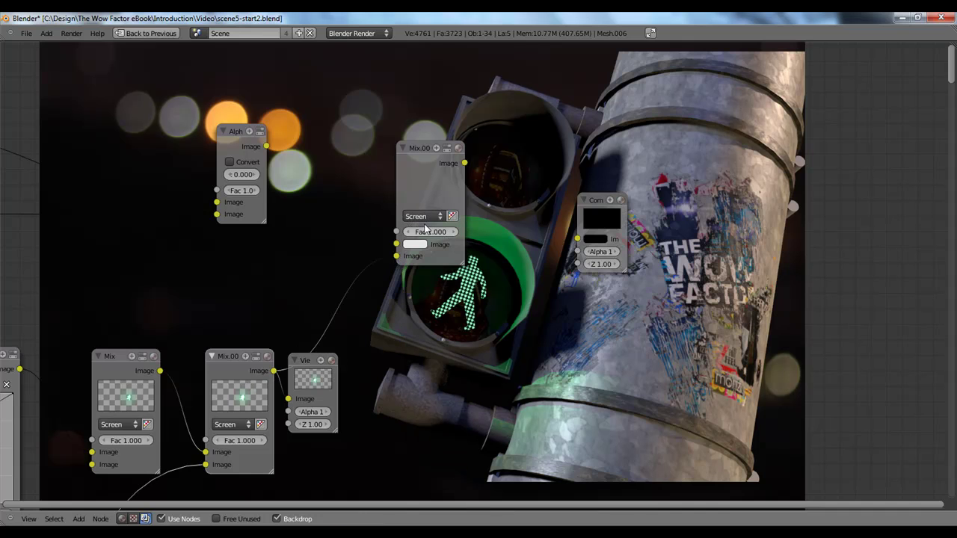
pyautogui.moveTo(267, 146); pyautogui.dragTo(396, 243)
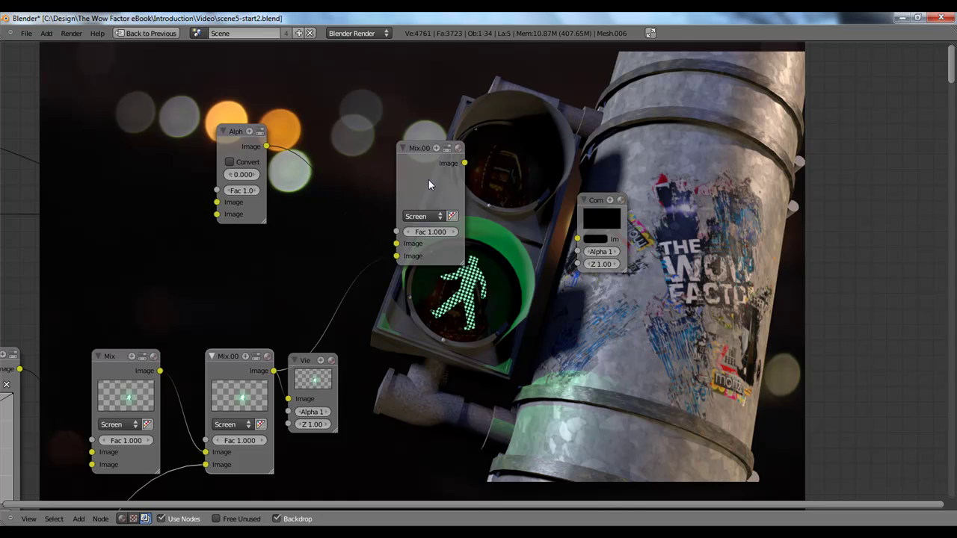
# Step: Add a Viewer node on the new Screen Mix node's output, placed above the Composite node
pyautogui.hotkey('shift', 'a')
pyautogui.moveTo(589, 90)
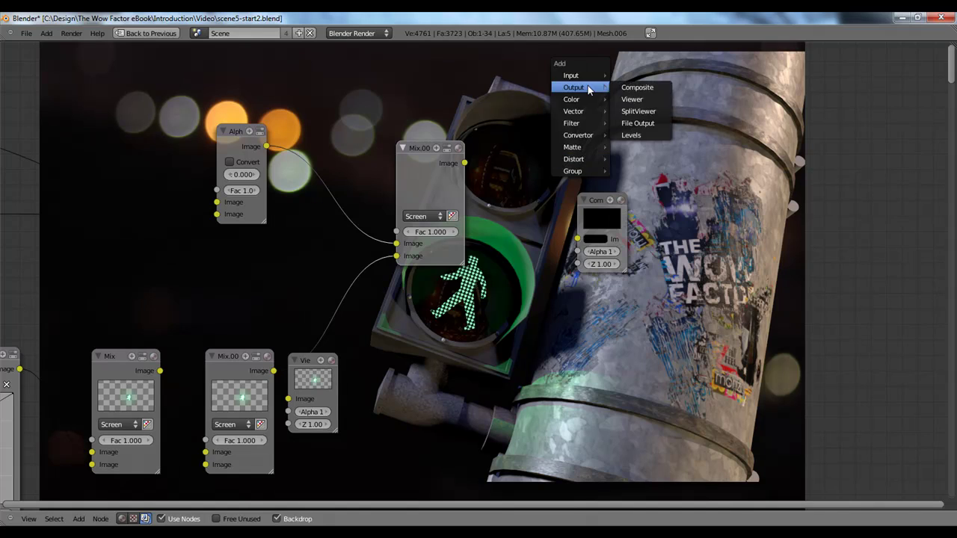
pyautogui.click(632, 99)
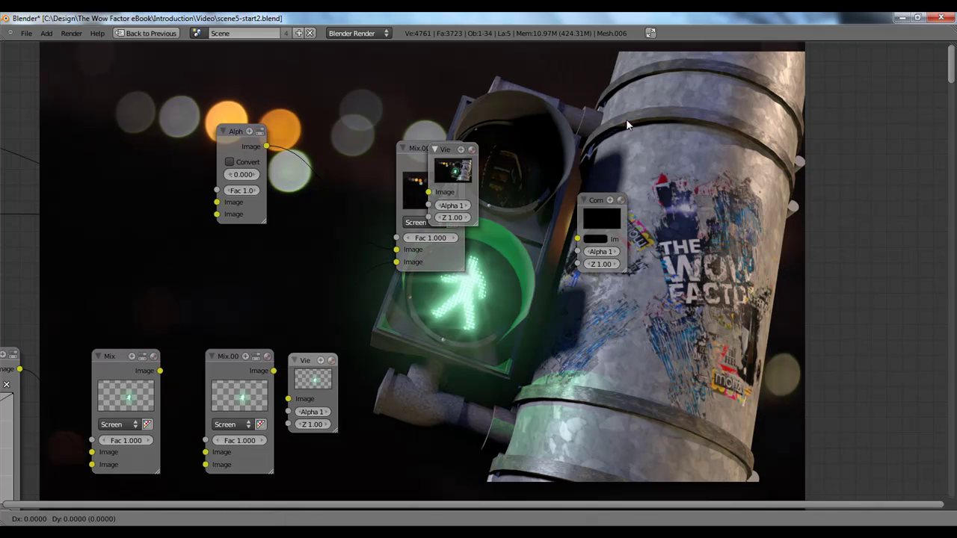
pyautogui.click(747, 82)
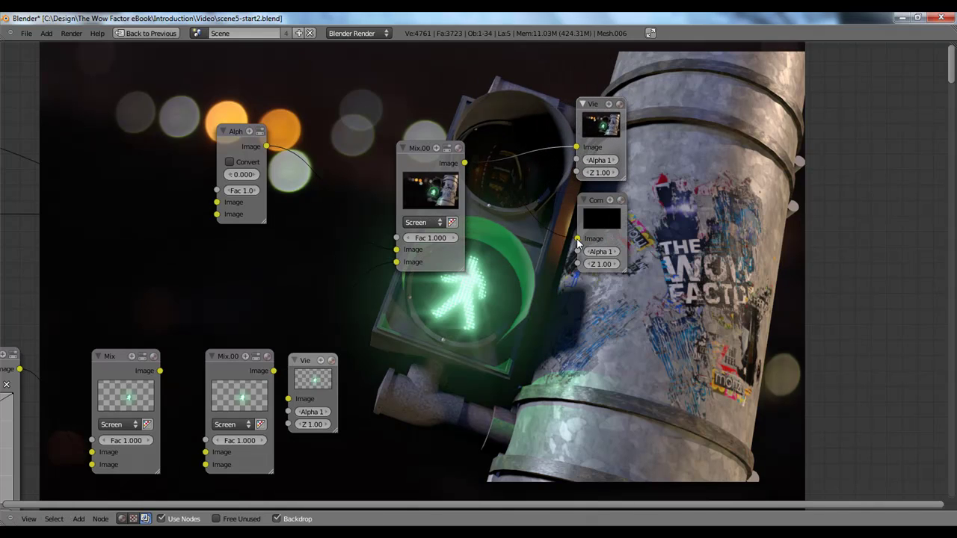
# Step: Link the new Screen Mix output to the Composite node and align that node just below the Viewer
pyautogui.moveTo(614, 234); pyautogui.dragTo(314, 269, button='middle')
pyautogui.click(301, 252)
pyautogui.moveTo(299, 252); pyautogui.dragTo(294, 241)
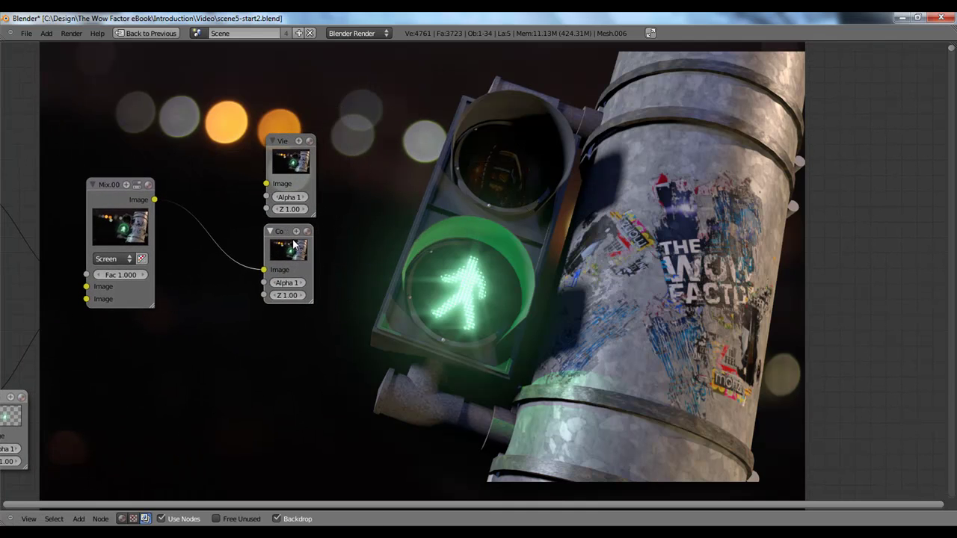
# Step: View the final composited render result and dismiss the Windows performance notification
pyautogui.press('F11')
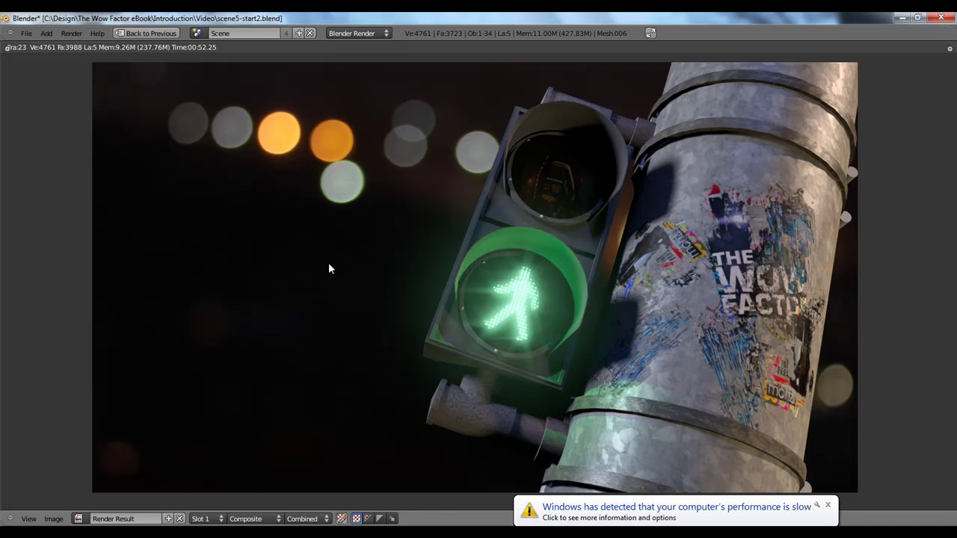
pyautogui.click(828, 506)
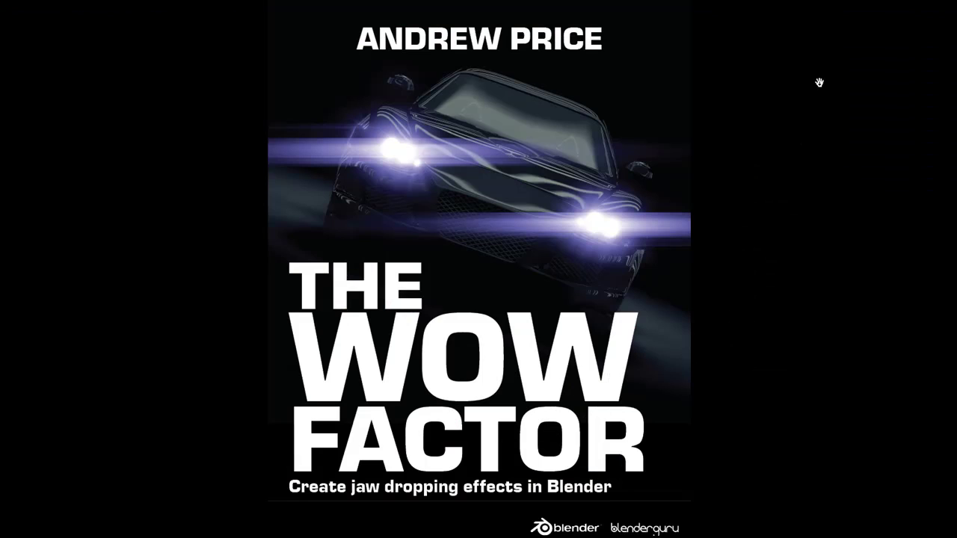